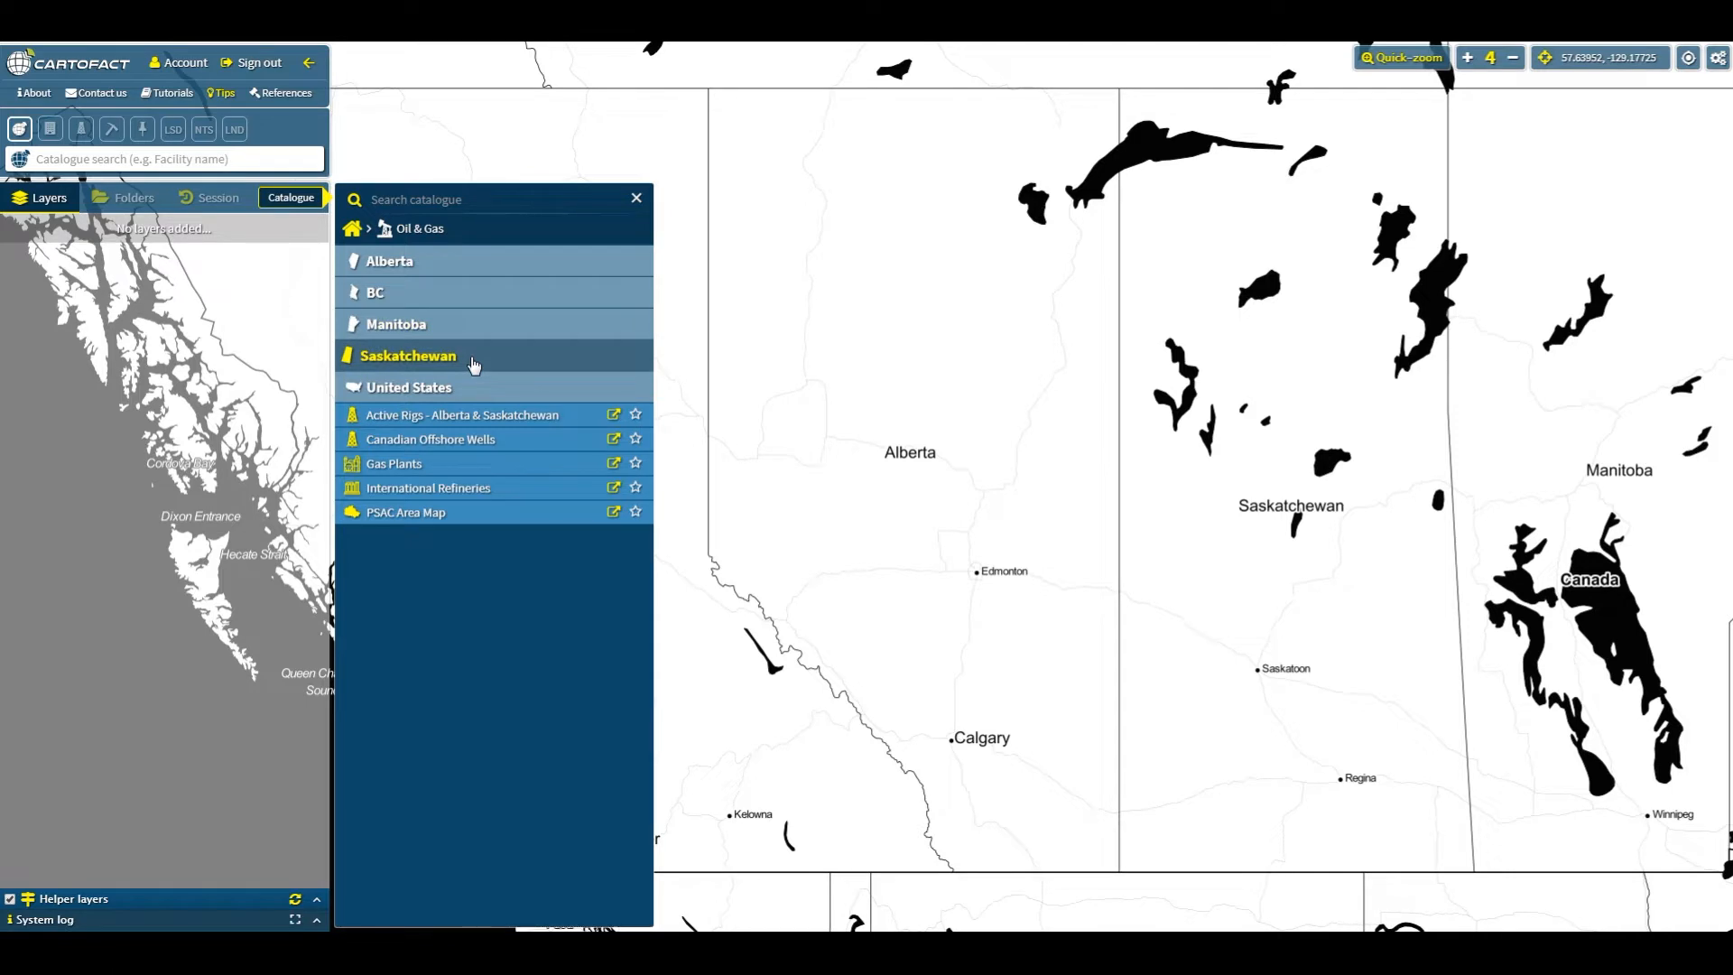
# - Add the Wells AB layer from the Alberta oil and gas catalogue and close the catalogue
pyautogui.click(449, 272)
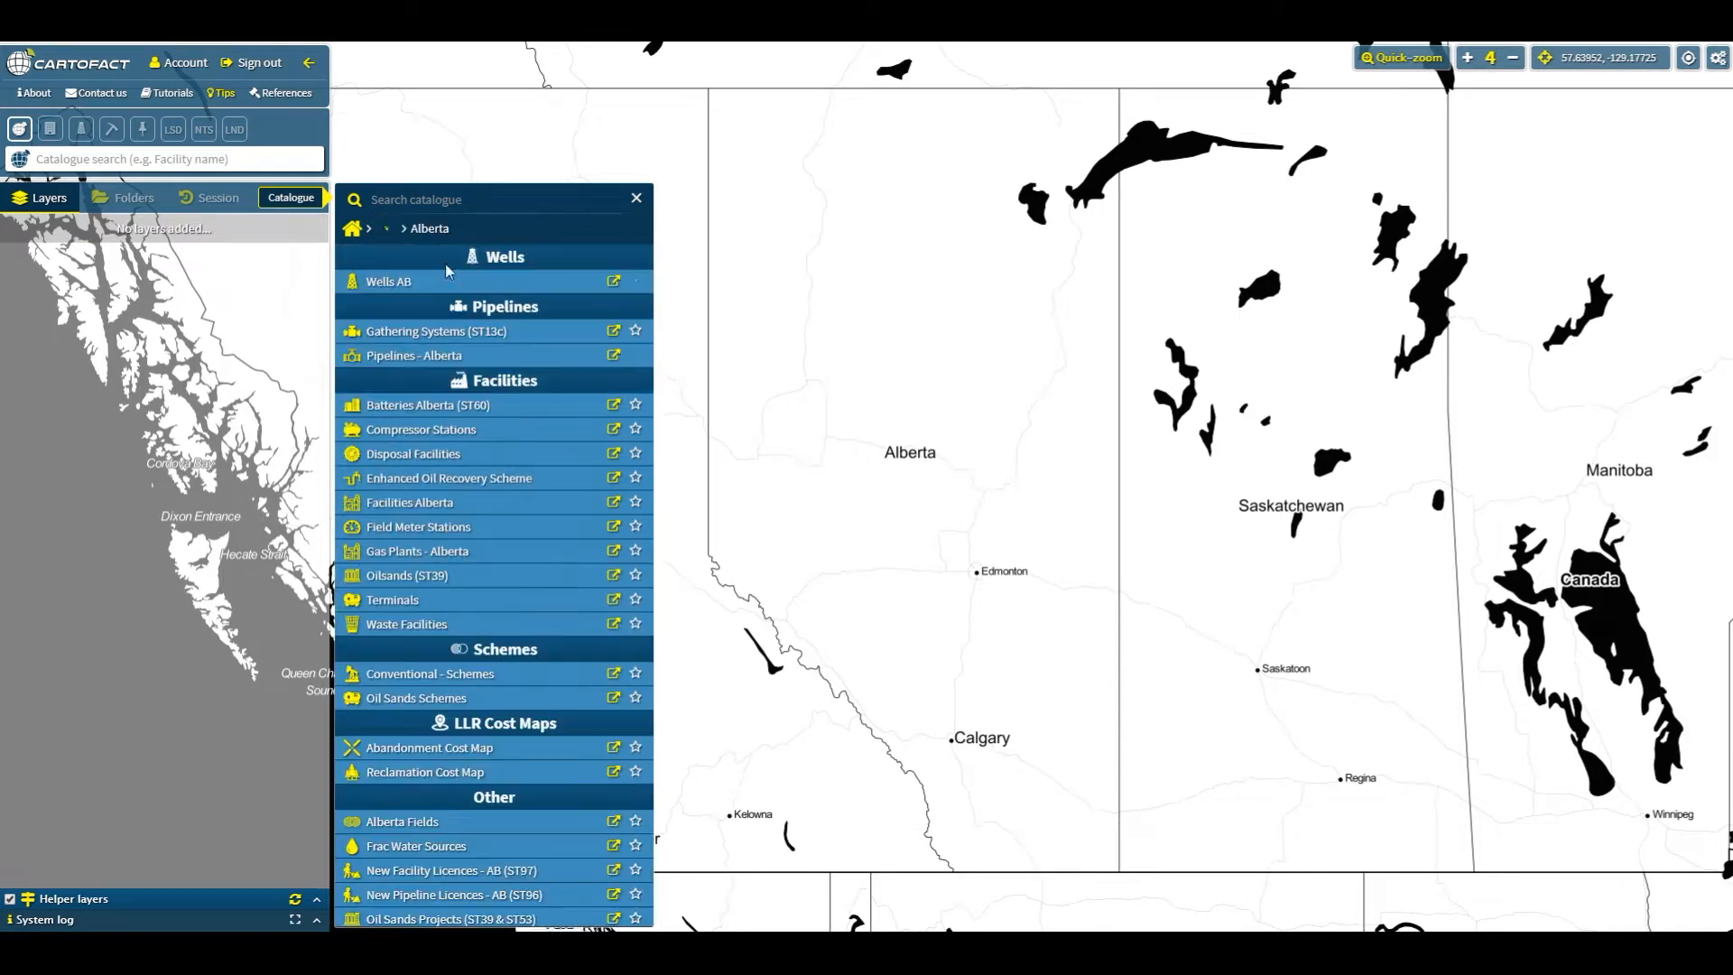
pyautogui.click(402, 287)
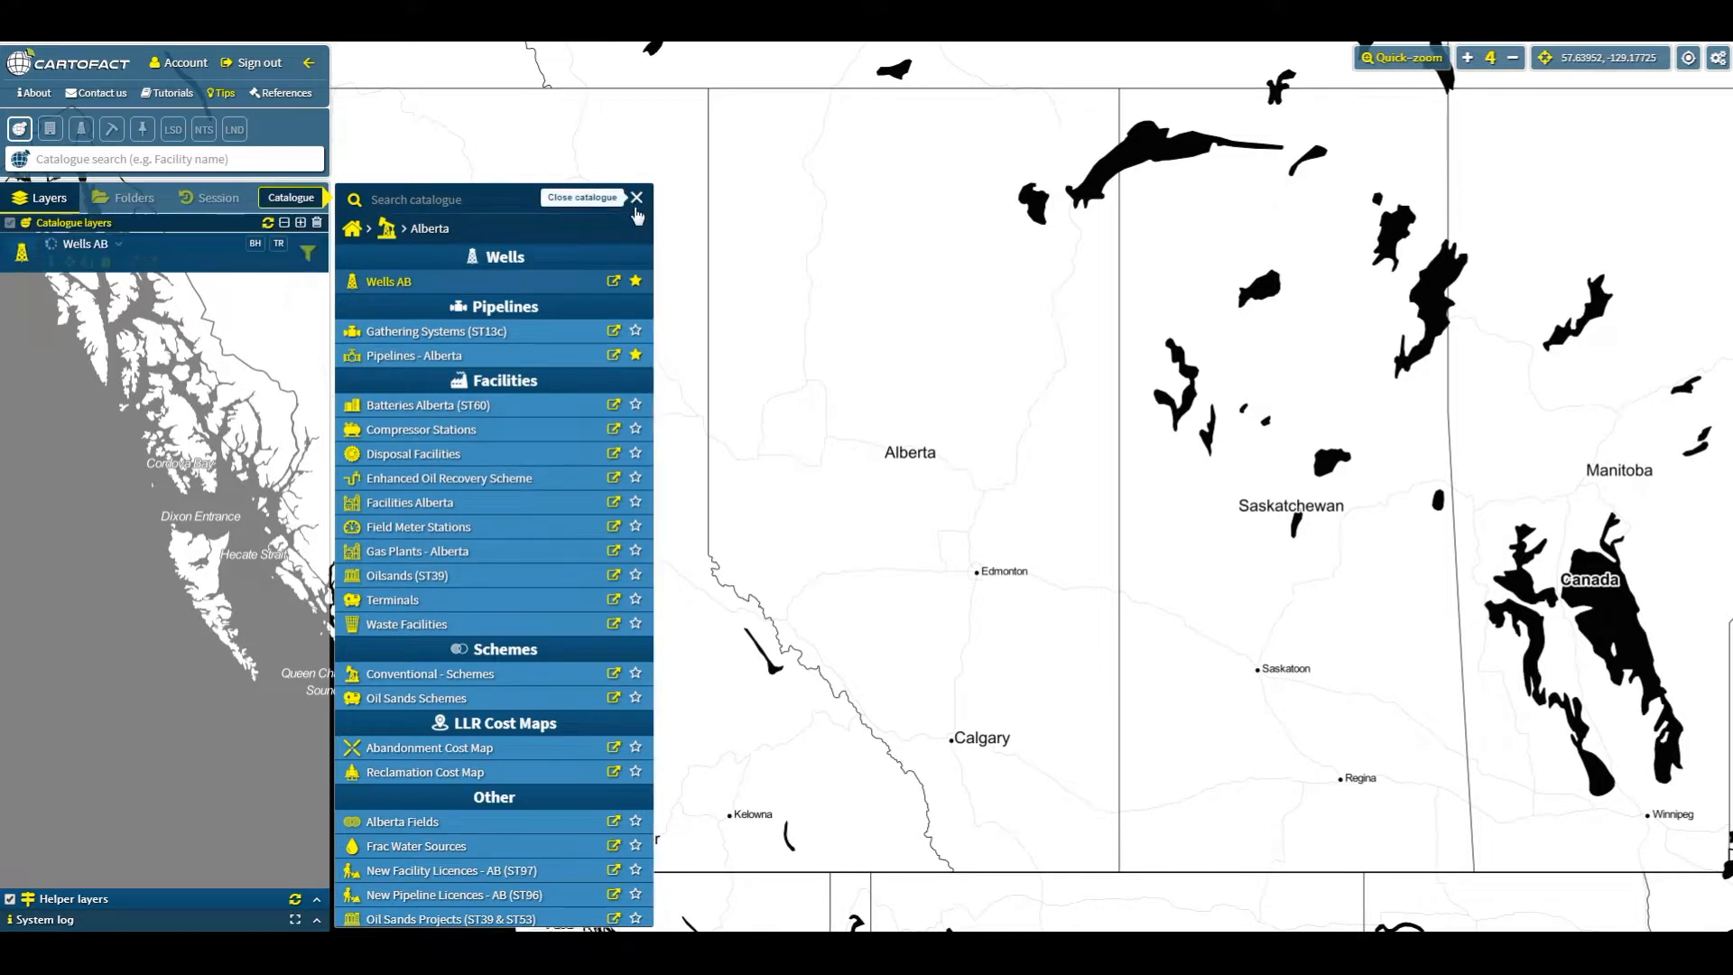
pyautogui.click(636, 200)
pyautogui.moveTo(770, 383); pyautogui.dragTo(535, 373)
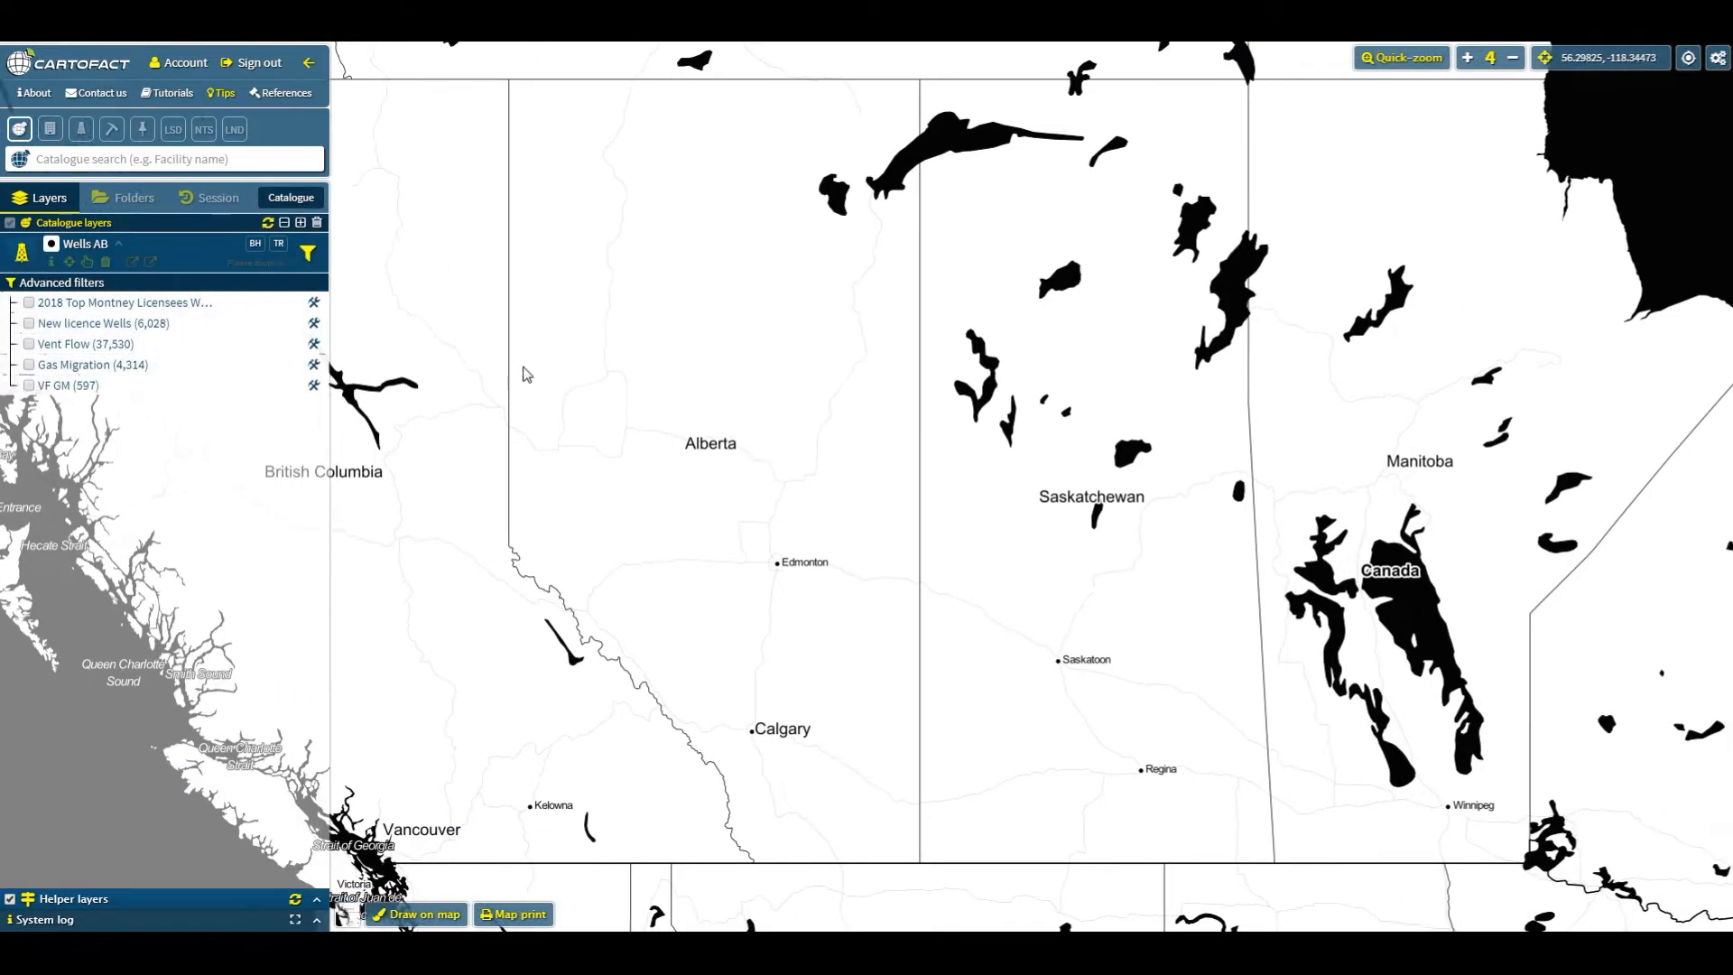
# - Open the advanced filter panel for the Wells AB layer
pyautogui.click(308, 254)
pyautogui.moveTo(1001, 264); pyautogui.dragTo(1308, 236)
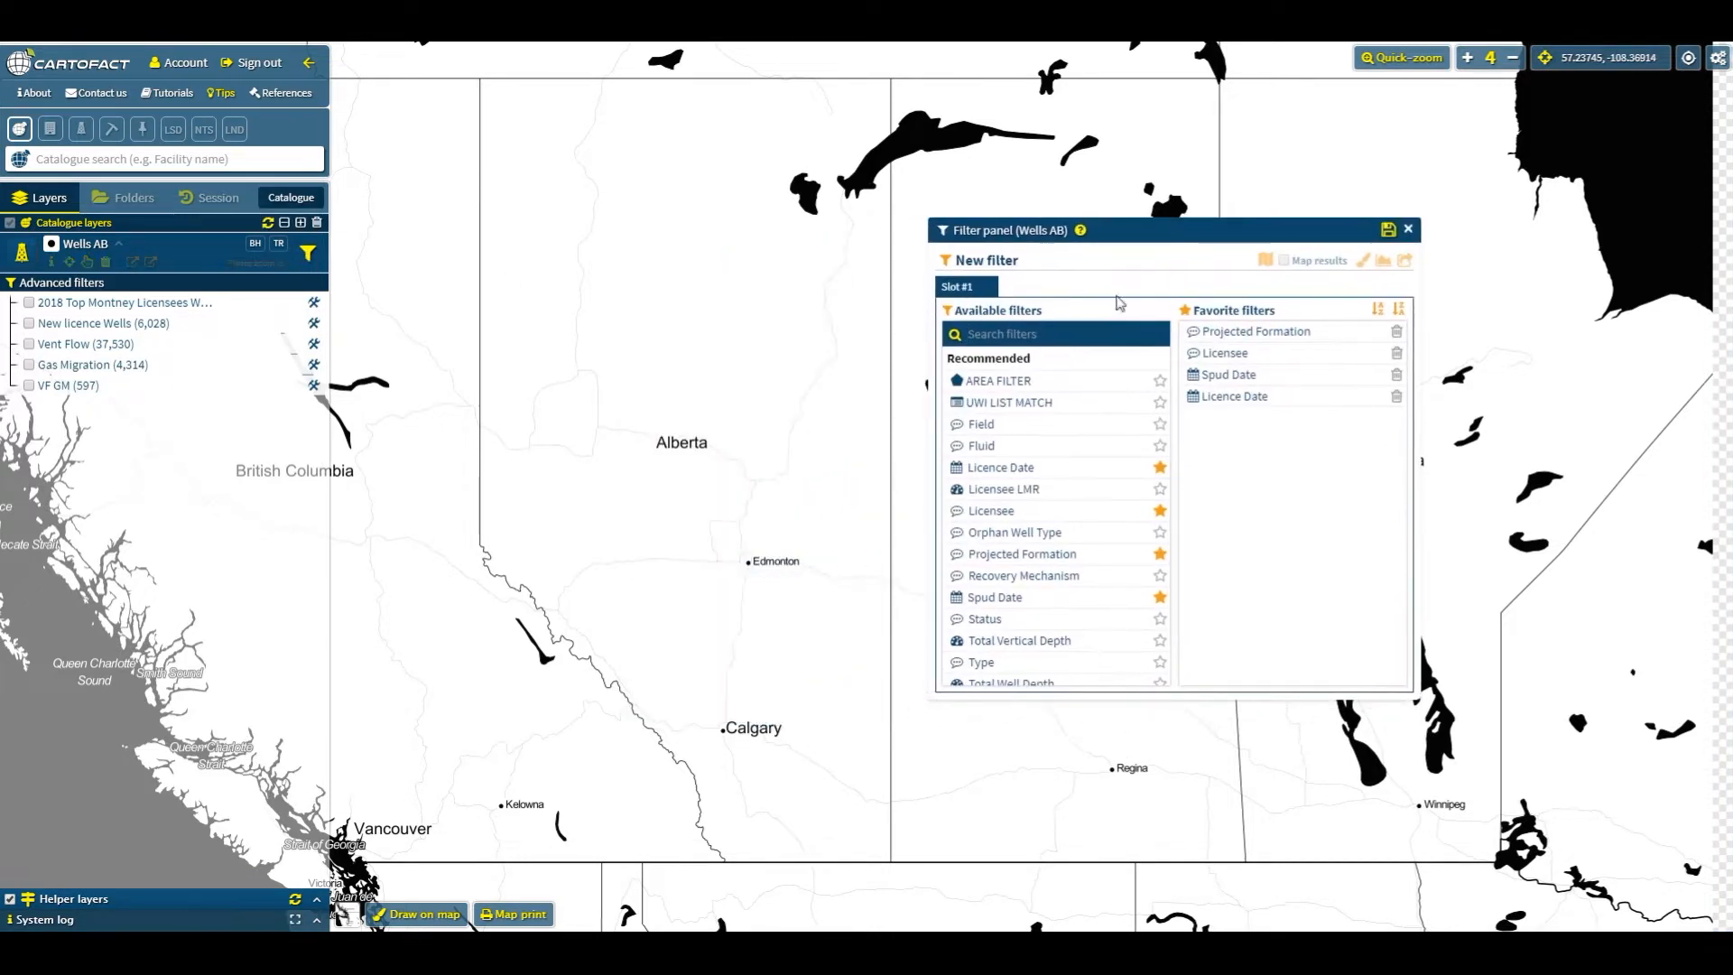
pyautogui.click(1269, 399)
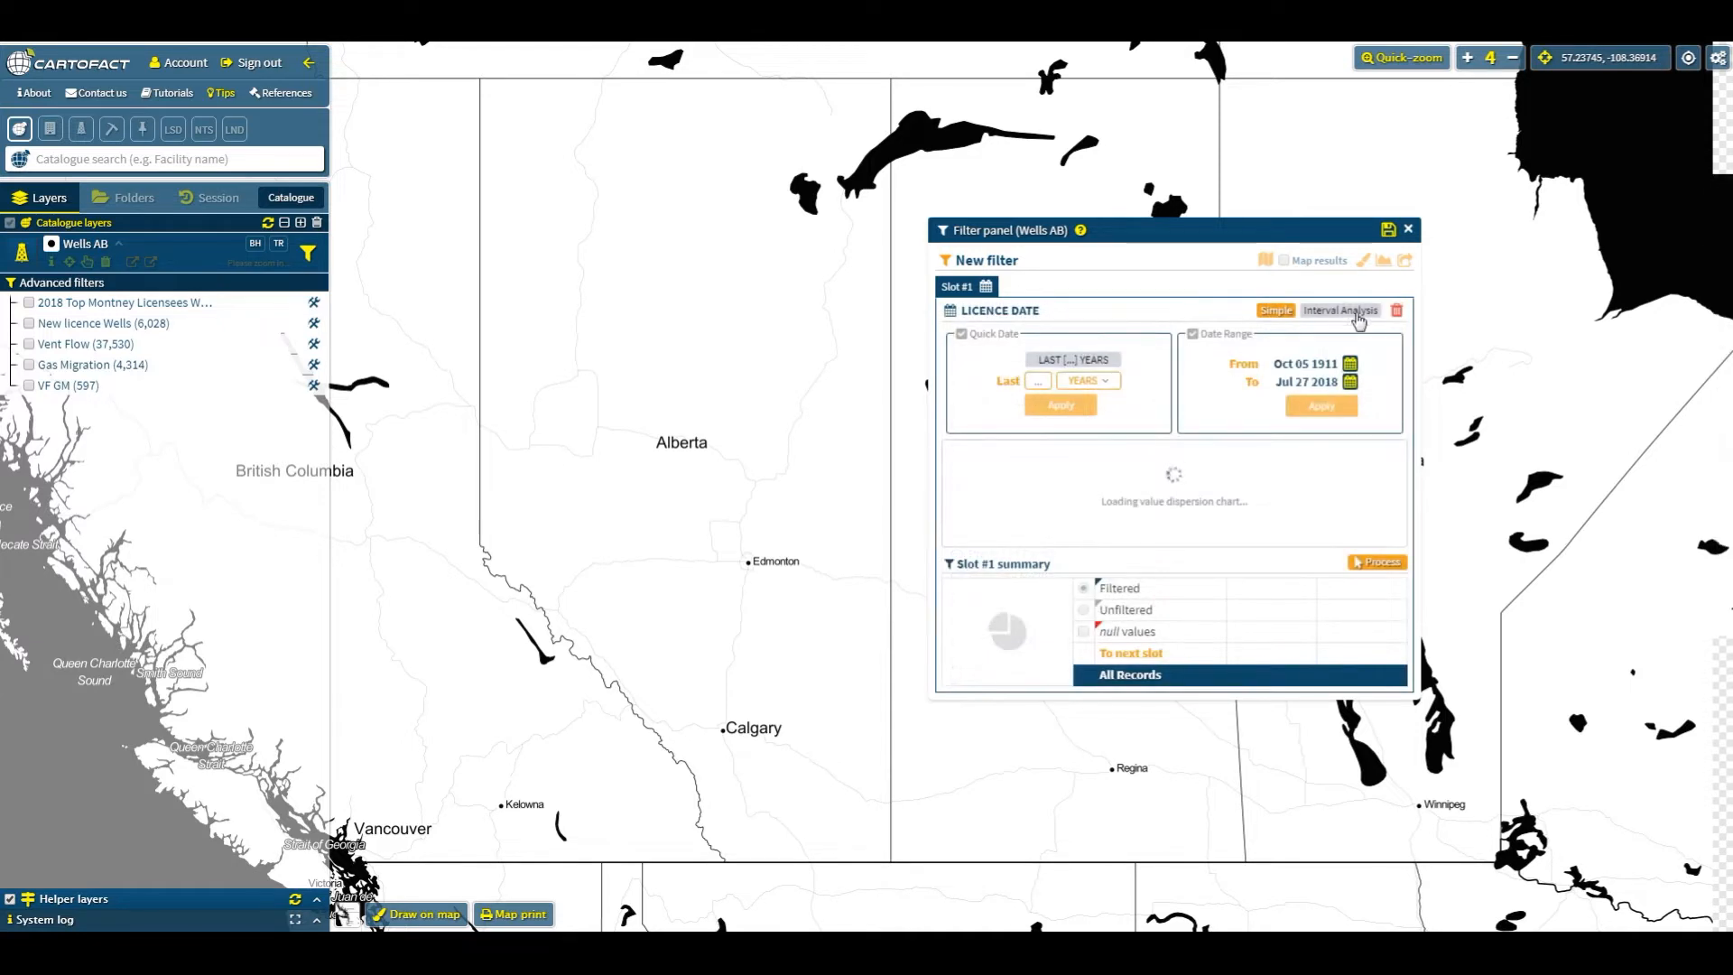
pyautogui.click(1396, 310)
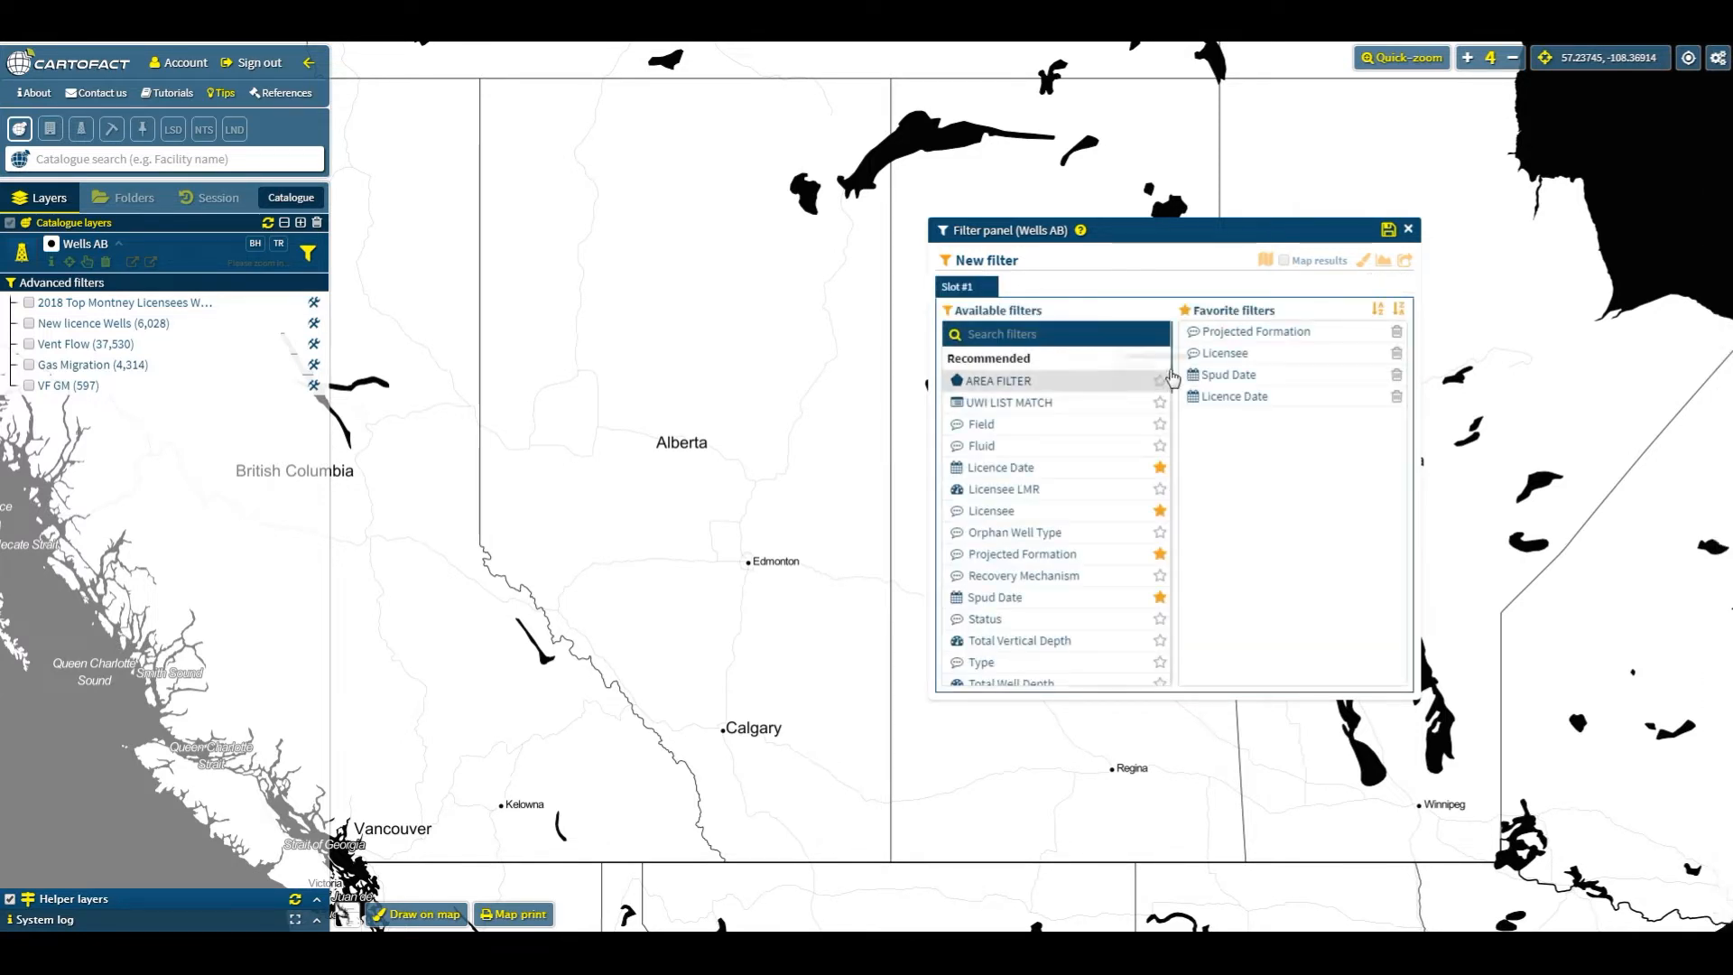
pyautogui.scroll(-8, 1160, 388)
pyautogui.moveTo(1159, 625); pyautogui.dragTo(1164, 336)
pyautogui.click(1156, 337)
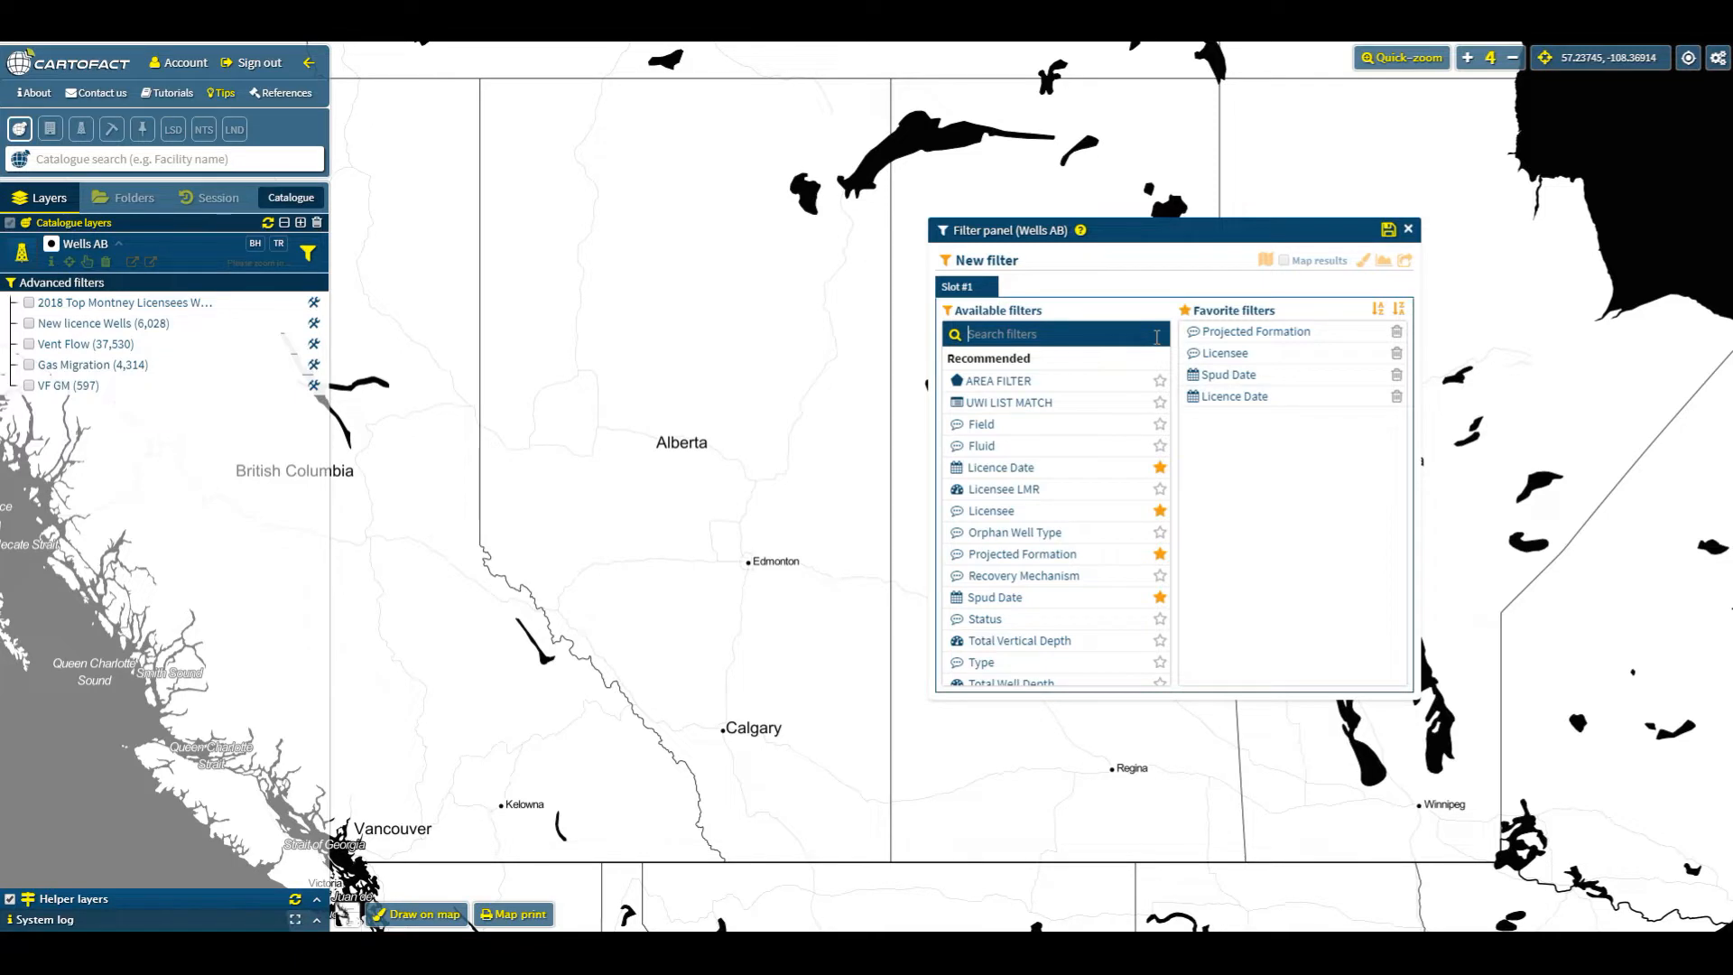
# - Filter wells by Licence Date to the last 1 year, then add a second filter slot
pyautogui.click(1223, 397)
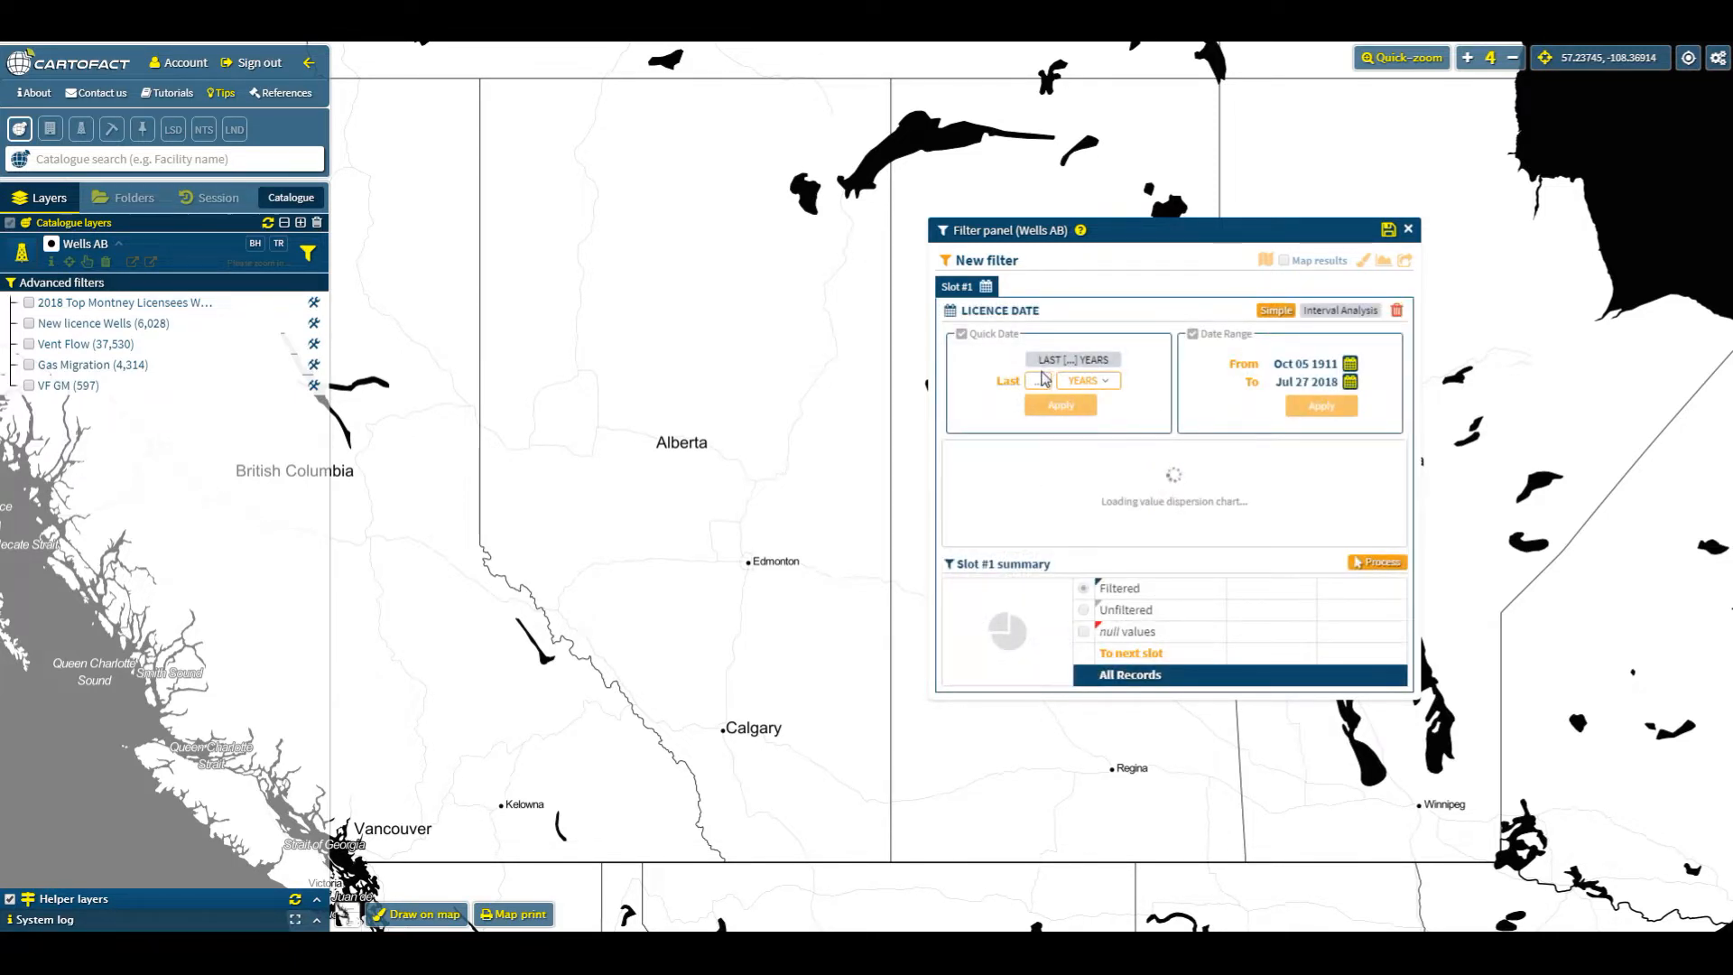
pyautogui.click(1043, 380)
pyautogui.write('1')
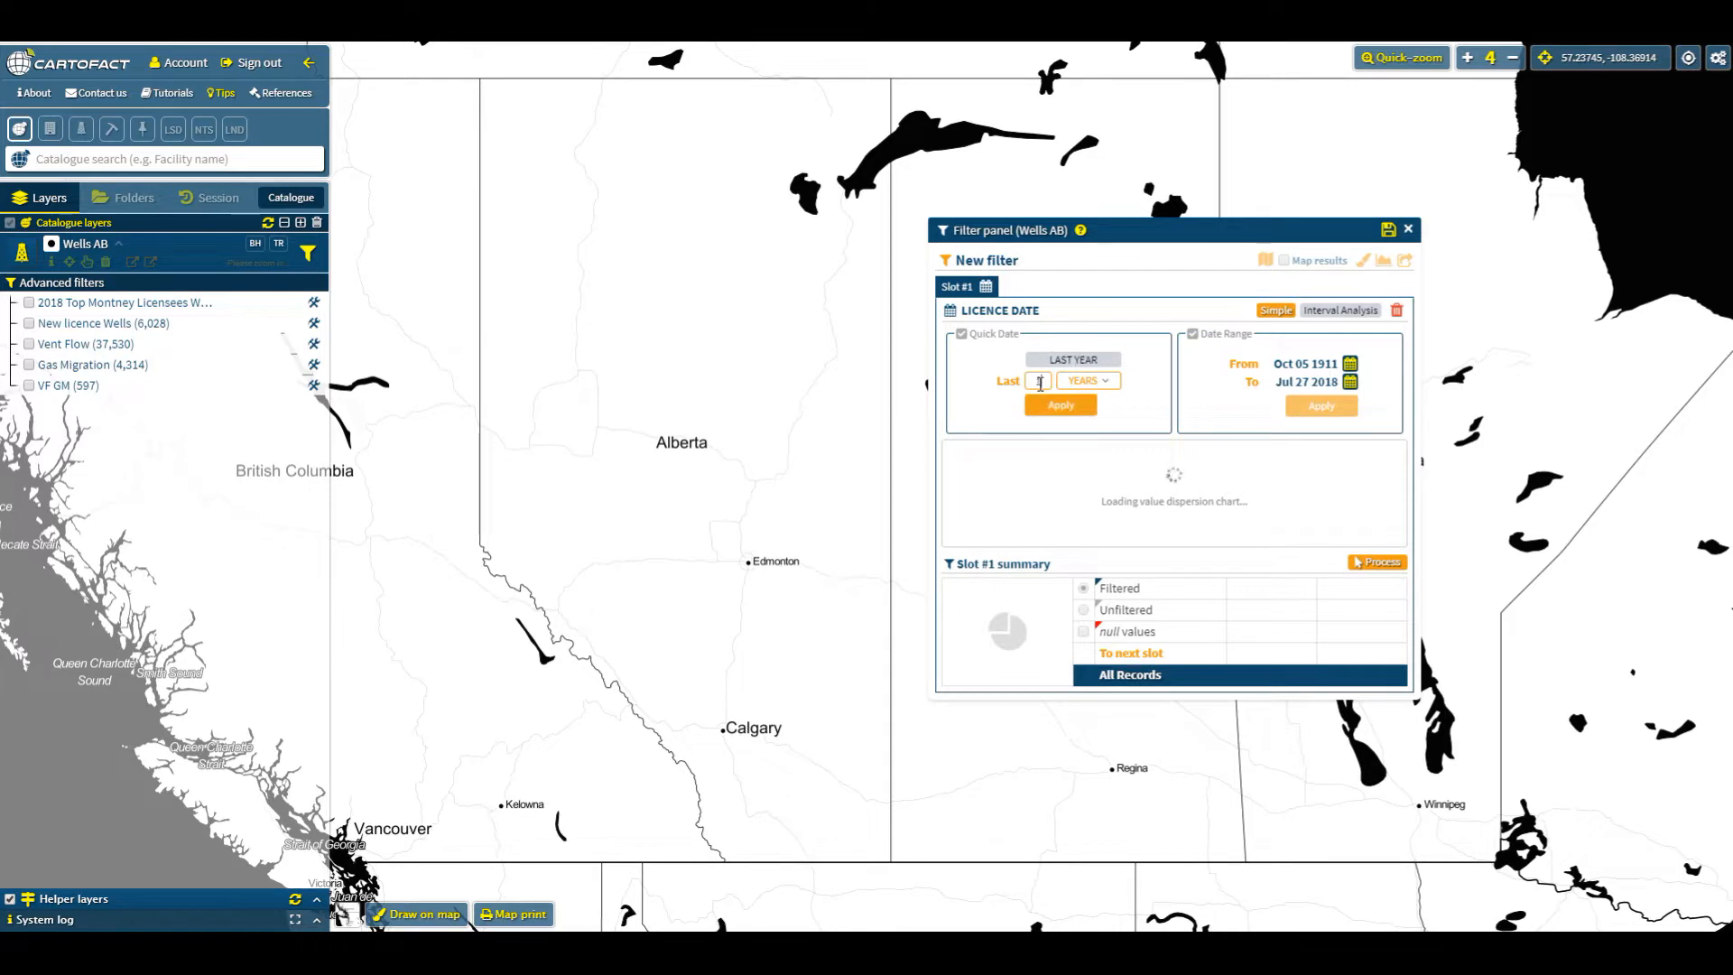
pyautogui.press('Return')
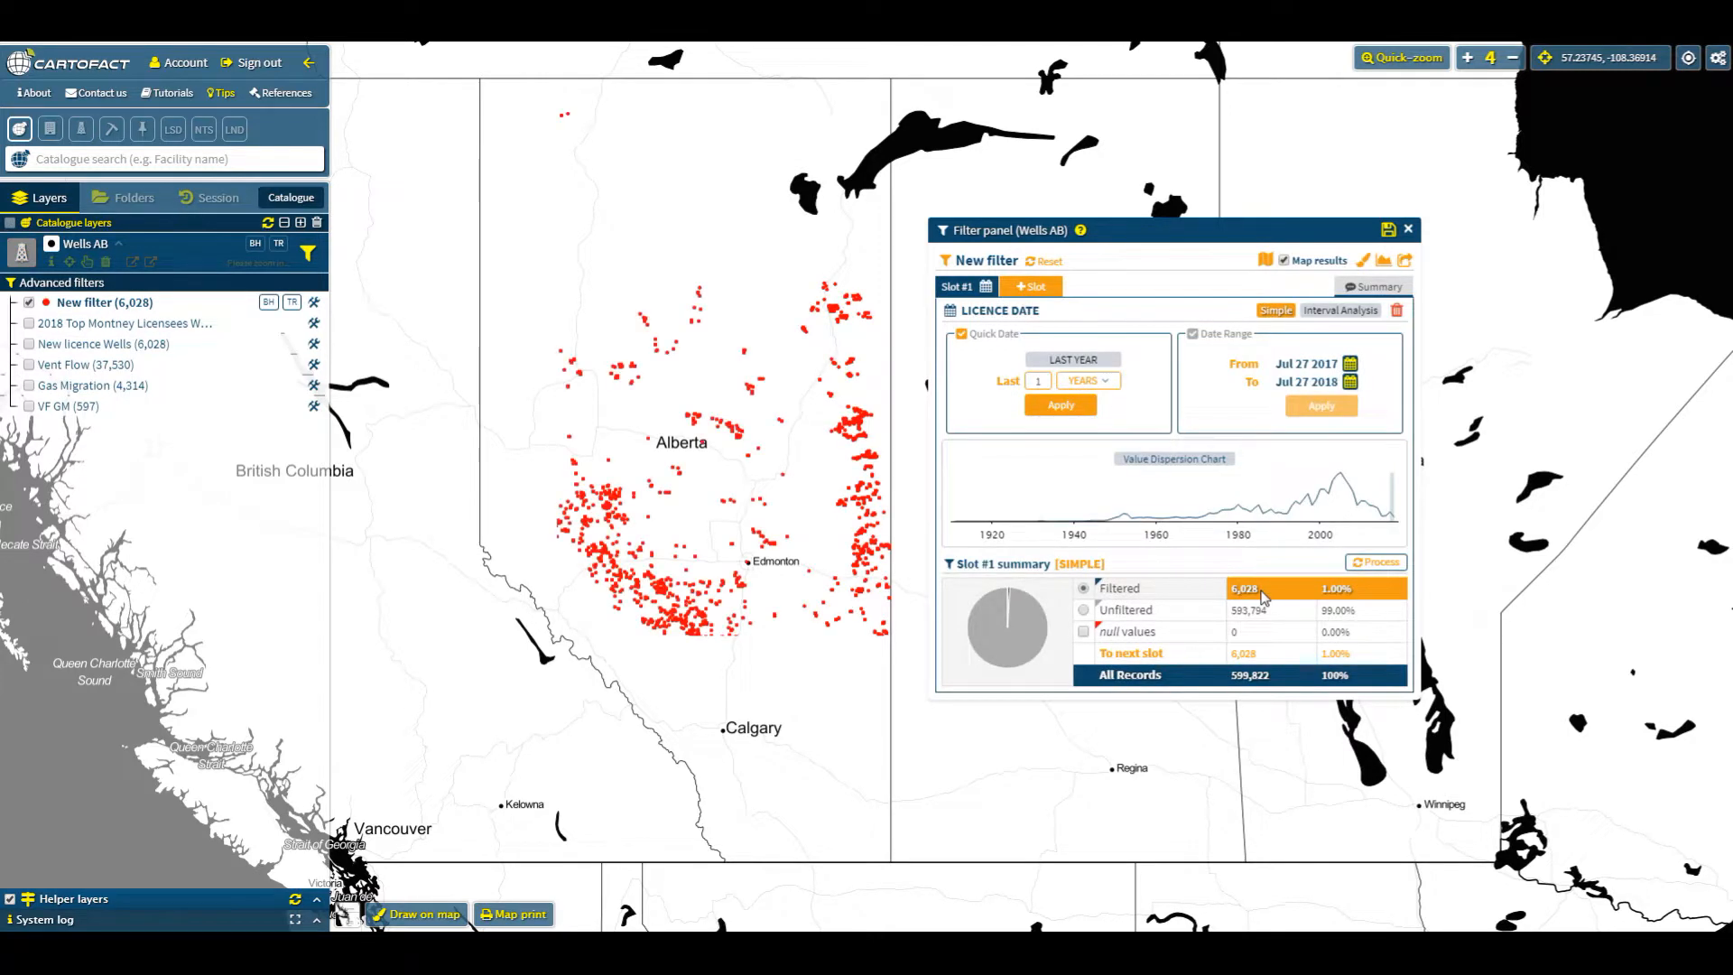
pyautogui.click(1047, 296)
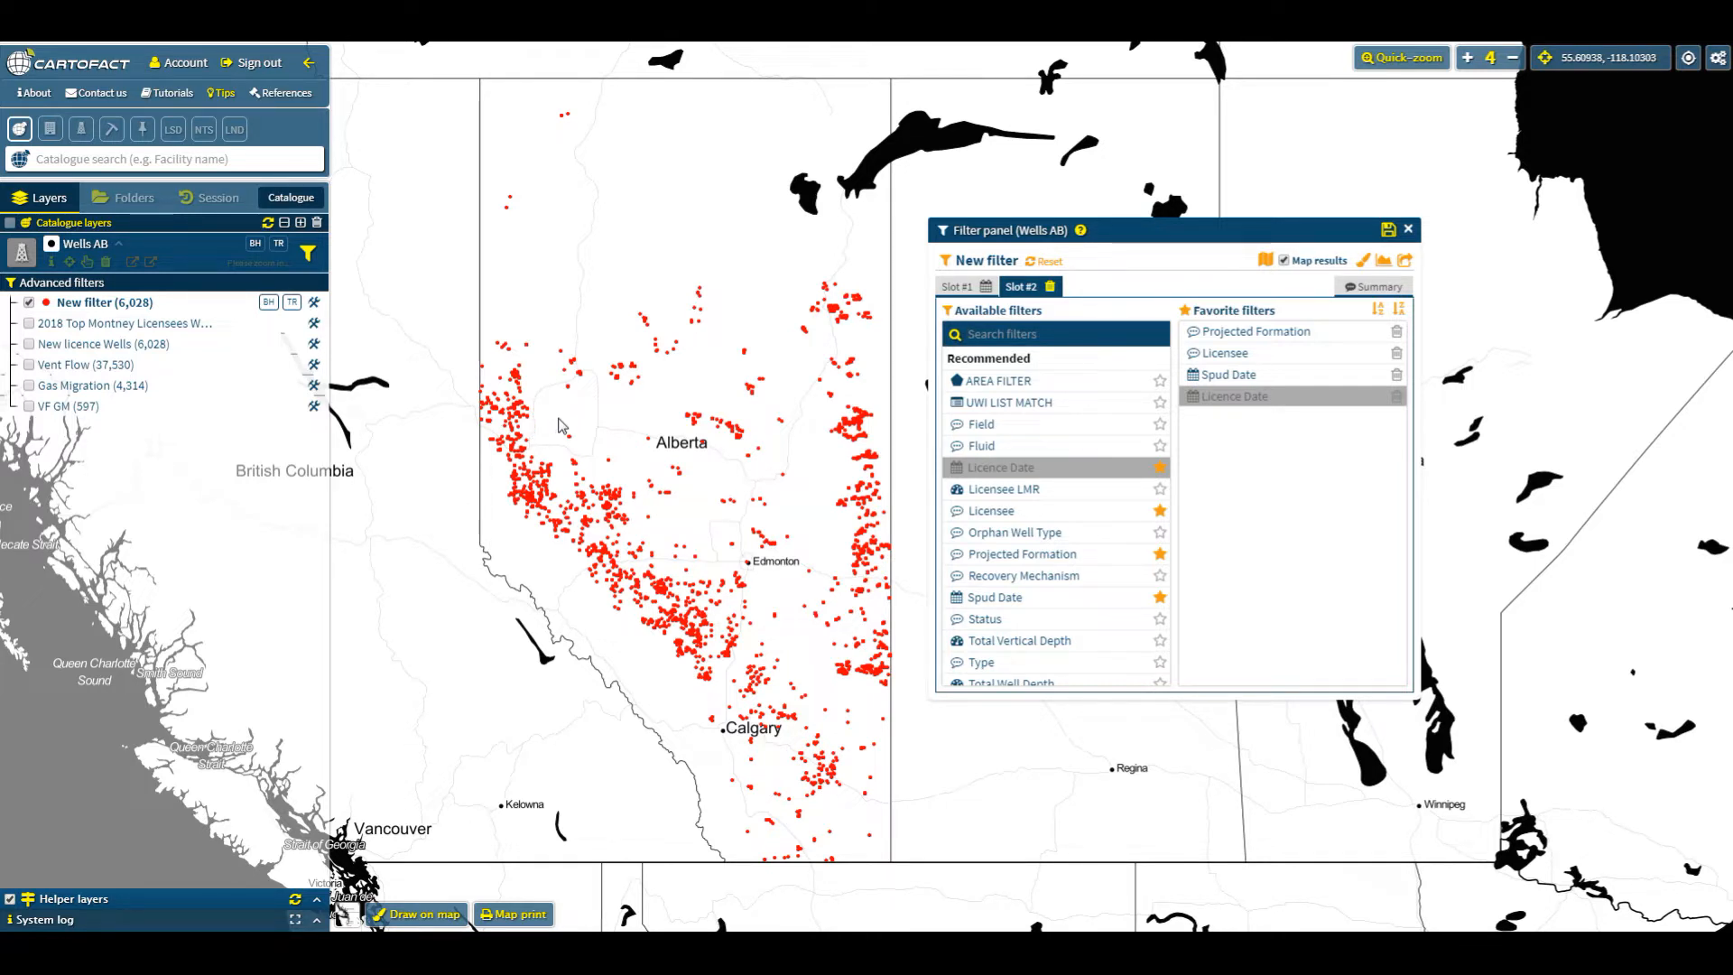
# - Add the PSAC Area Map layer from the Oil & Gas catalogue and close the catalogue
pyautogui.click(294, 199)
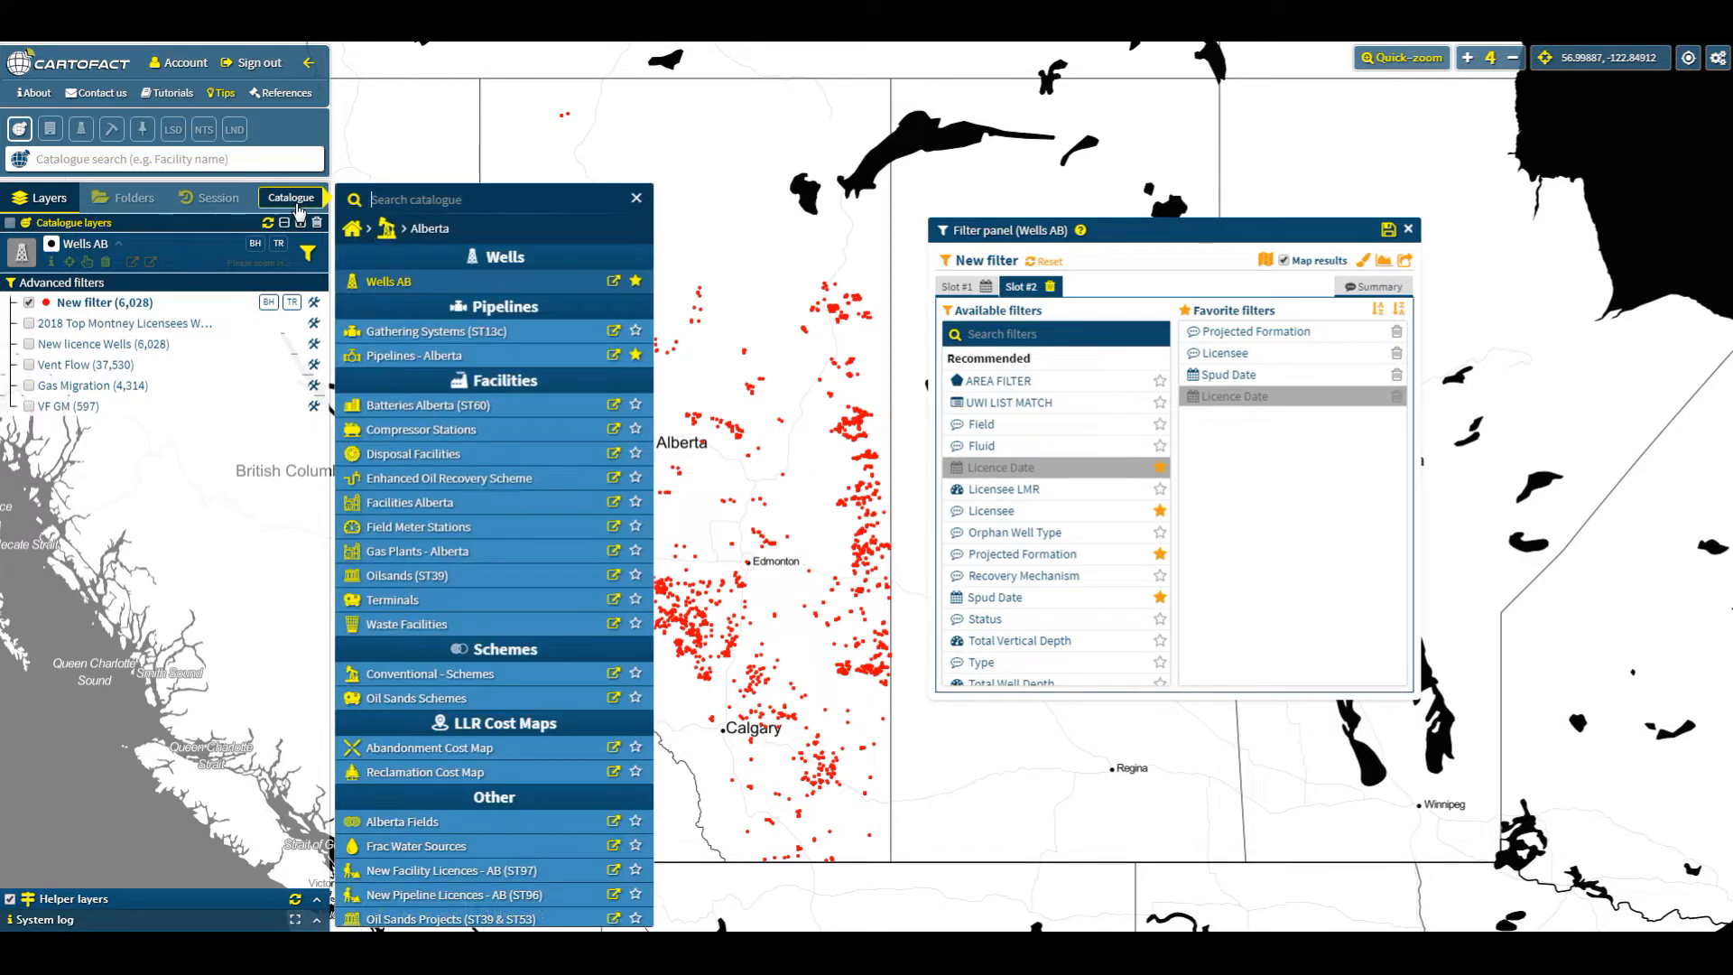
pyautogui.click(389, 230)
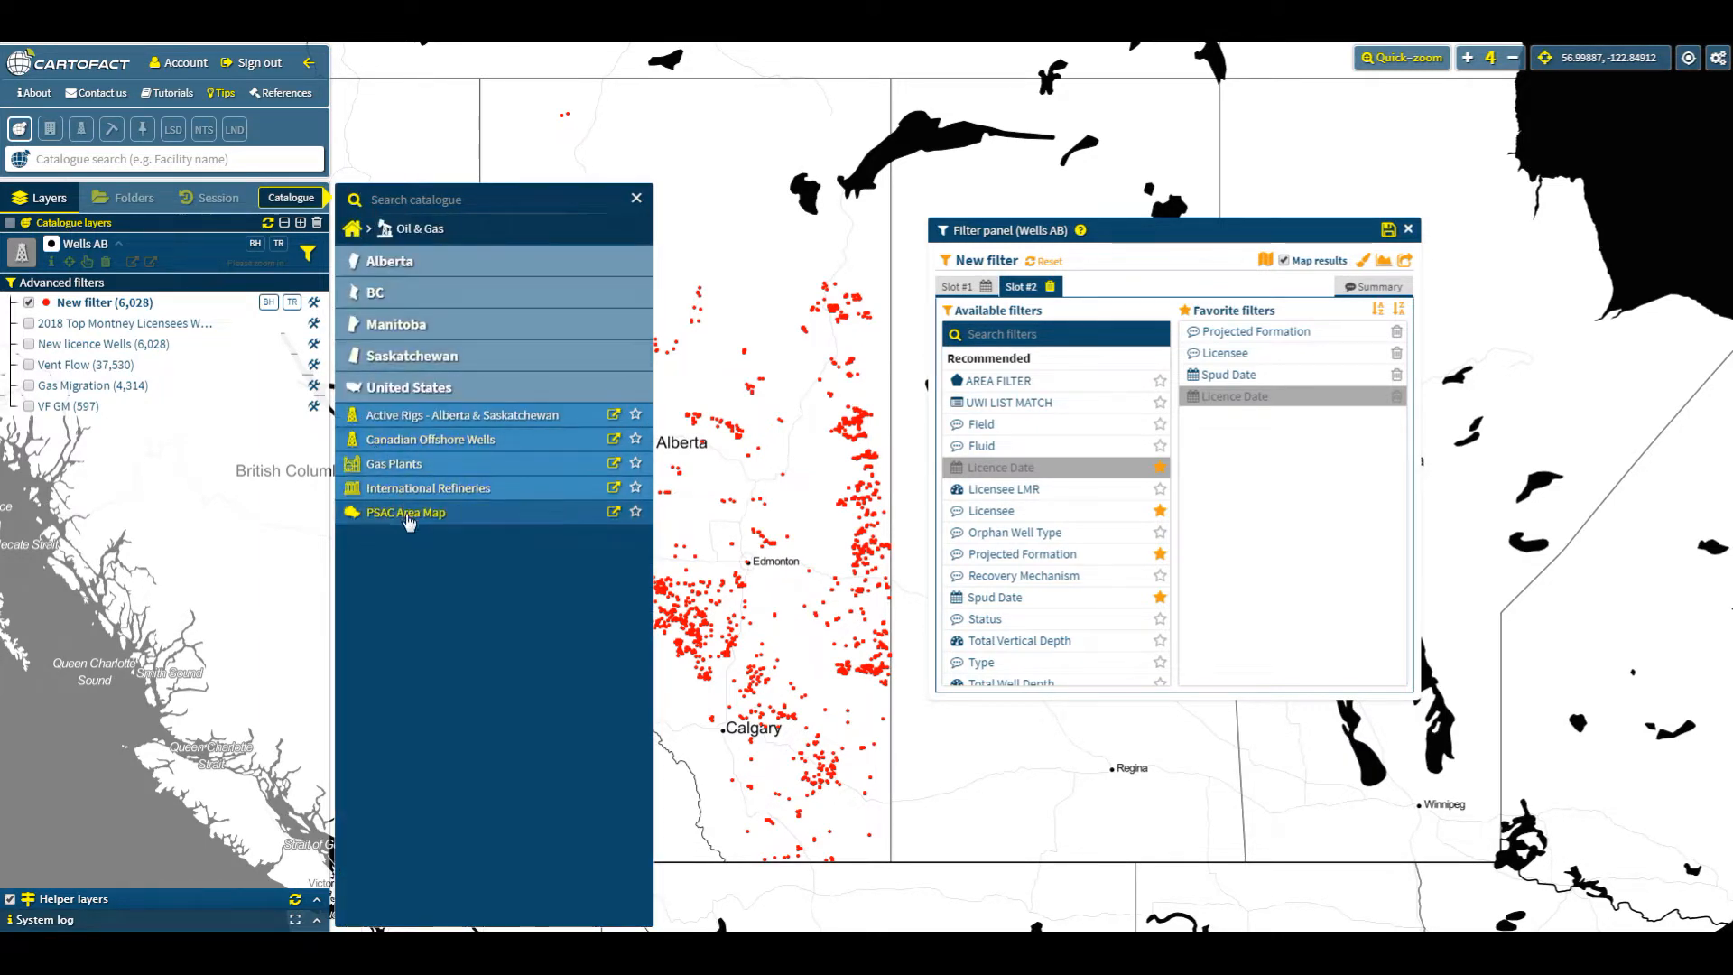
pyautogui.click(408, 514)
pyautogui.click(636, 198)
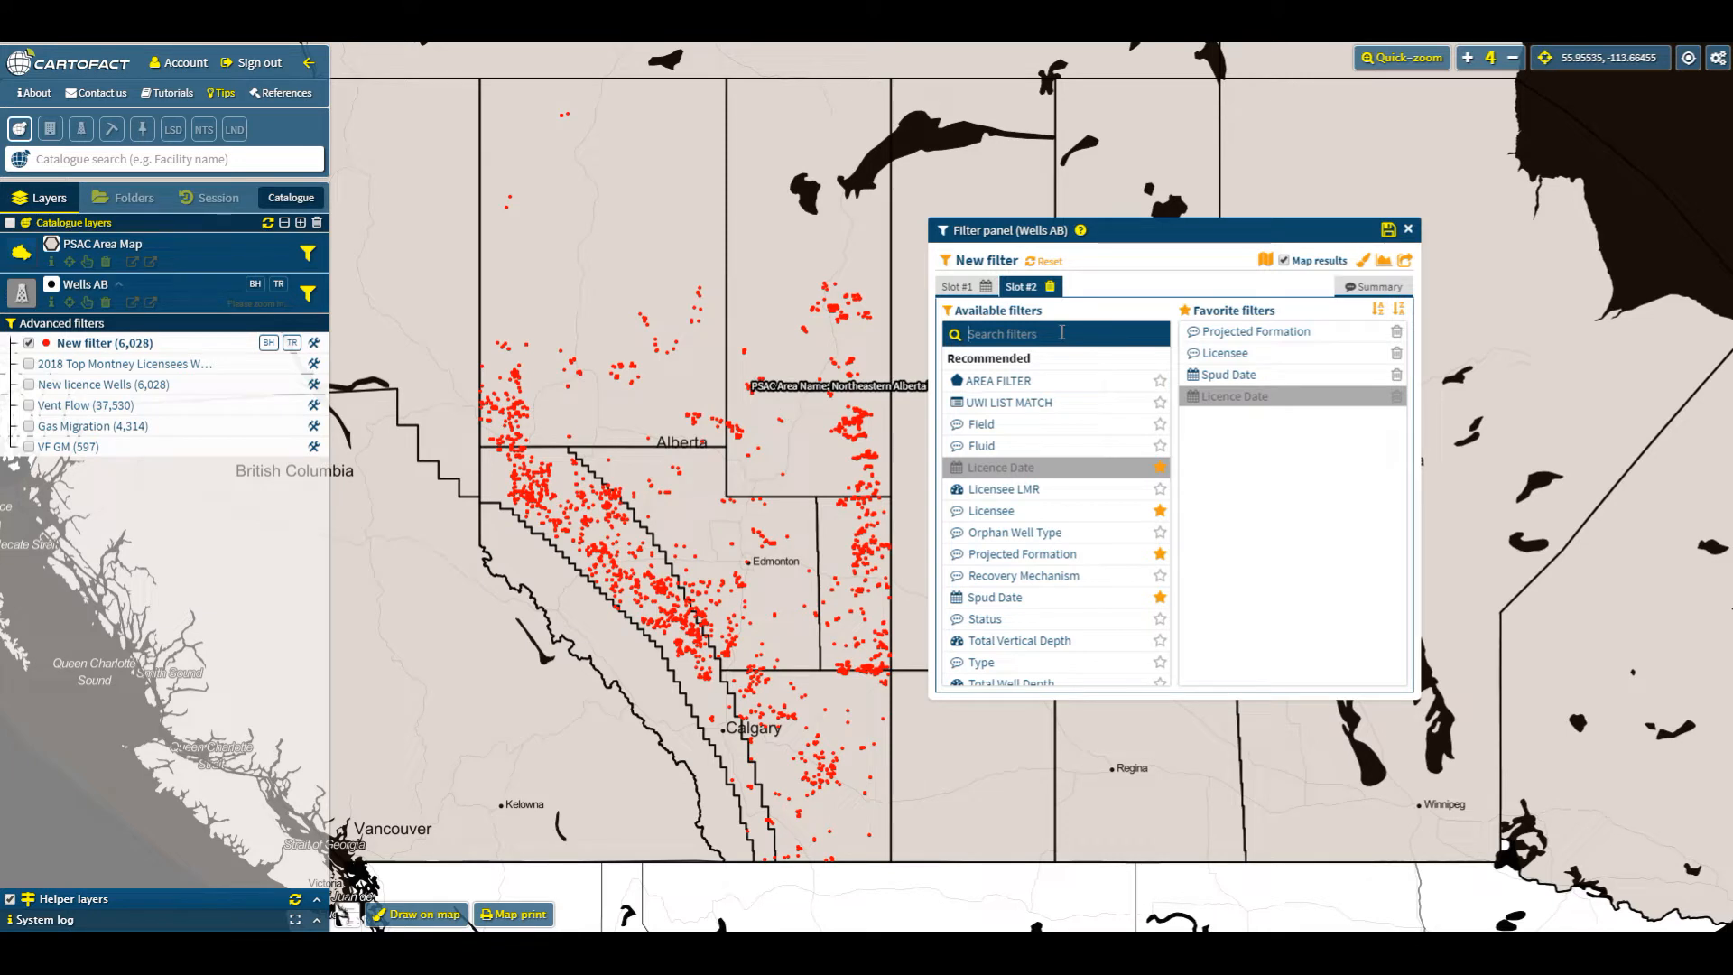
# - Filter slot 2 by PSAC Area with Foothills Front - AB2 and Northwestern Alberta - AB7, then process it
pyautogui.write('psac')
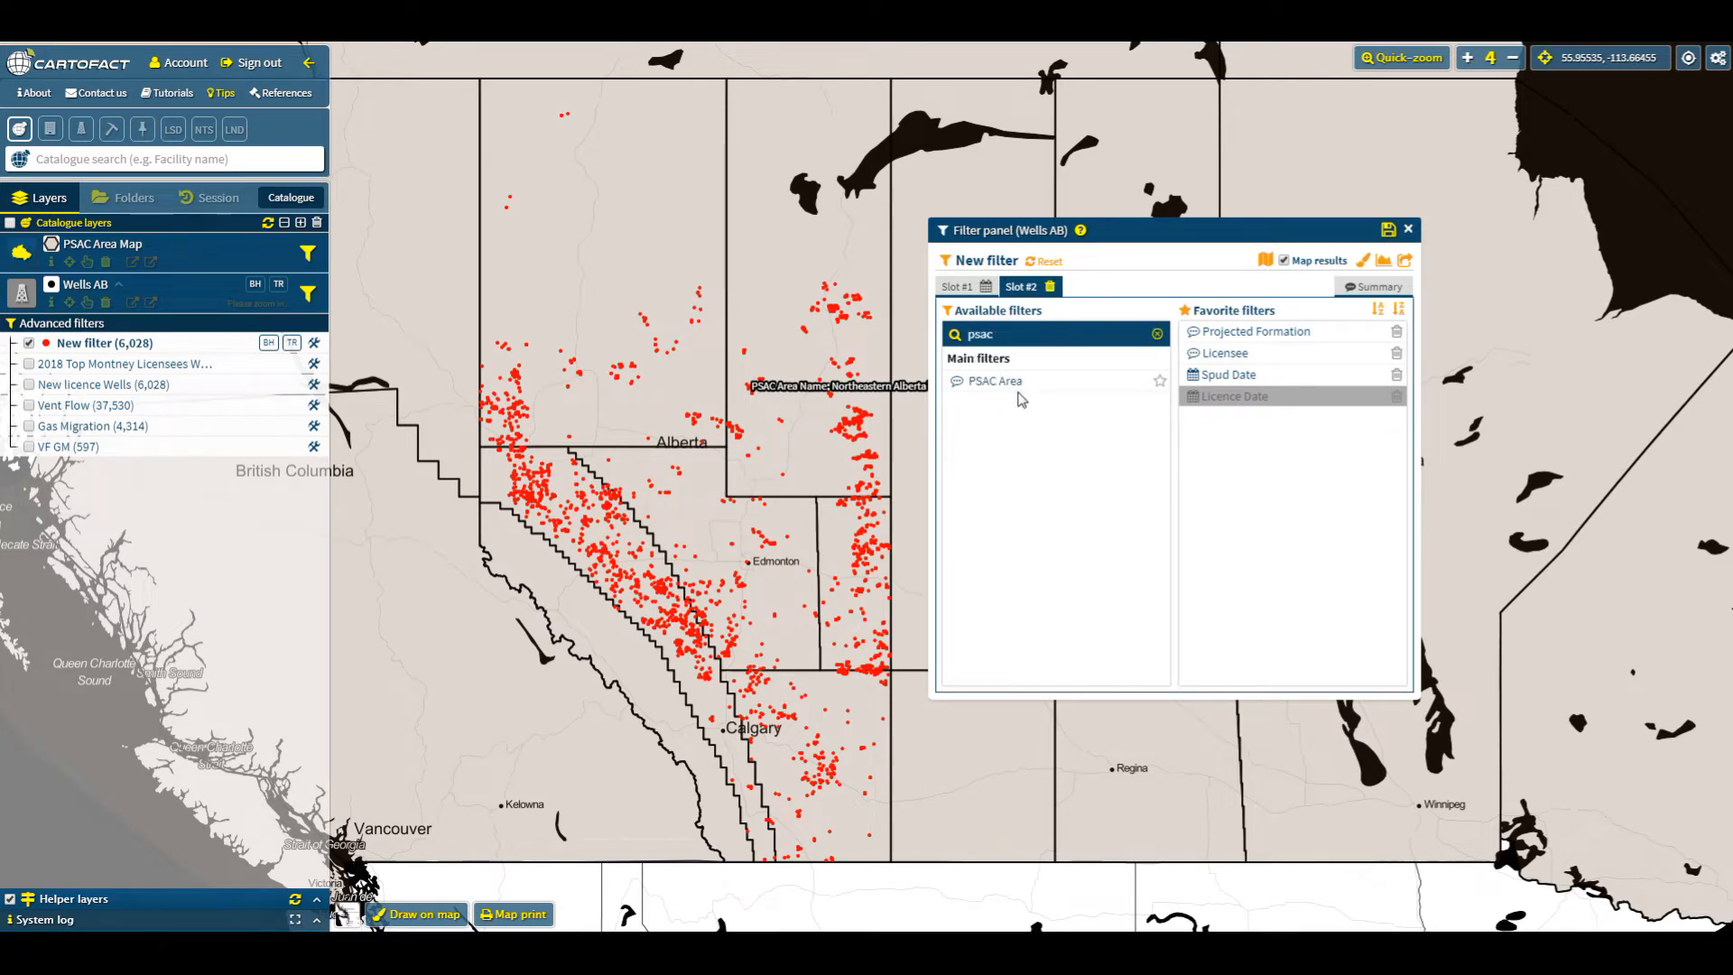
pyautogui.click(1026, 391)
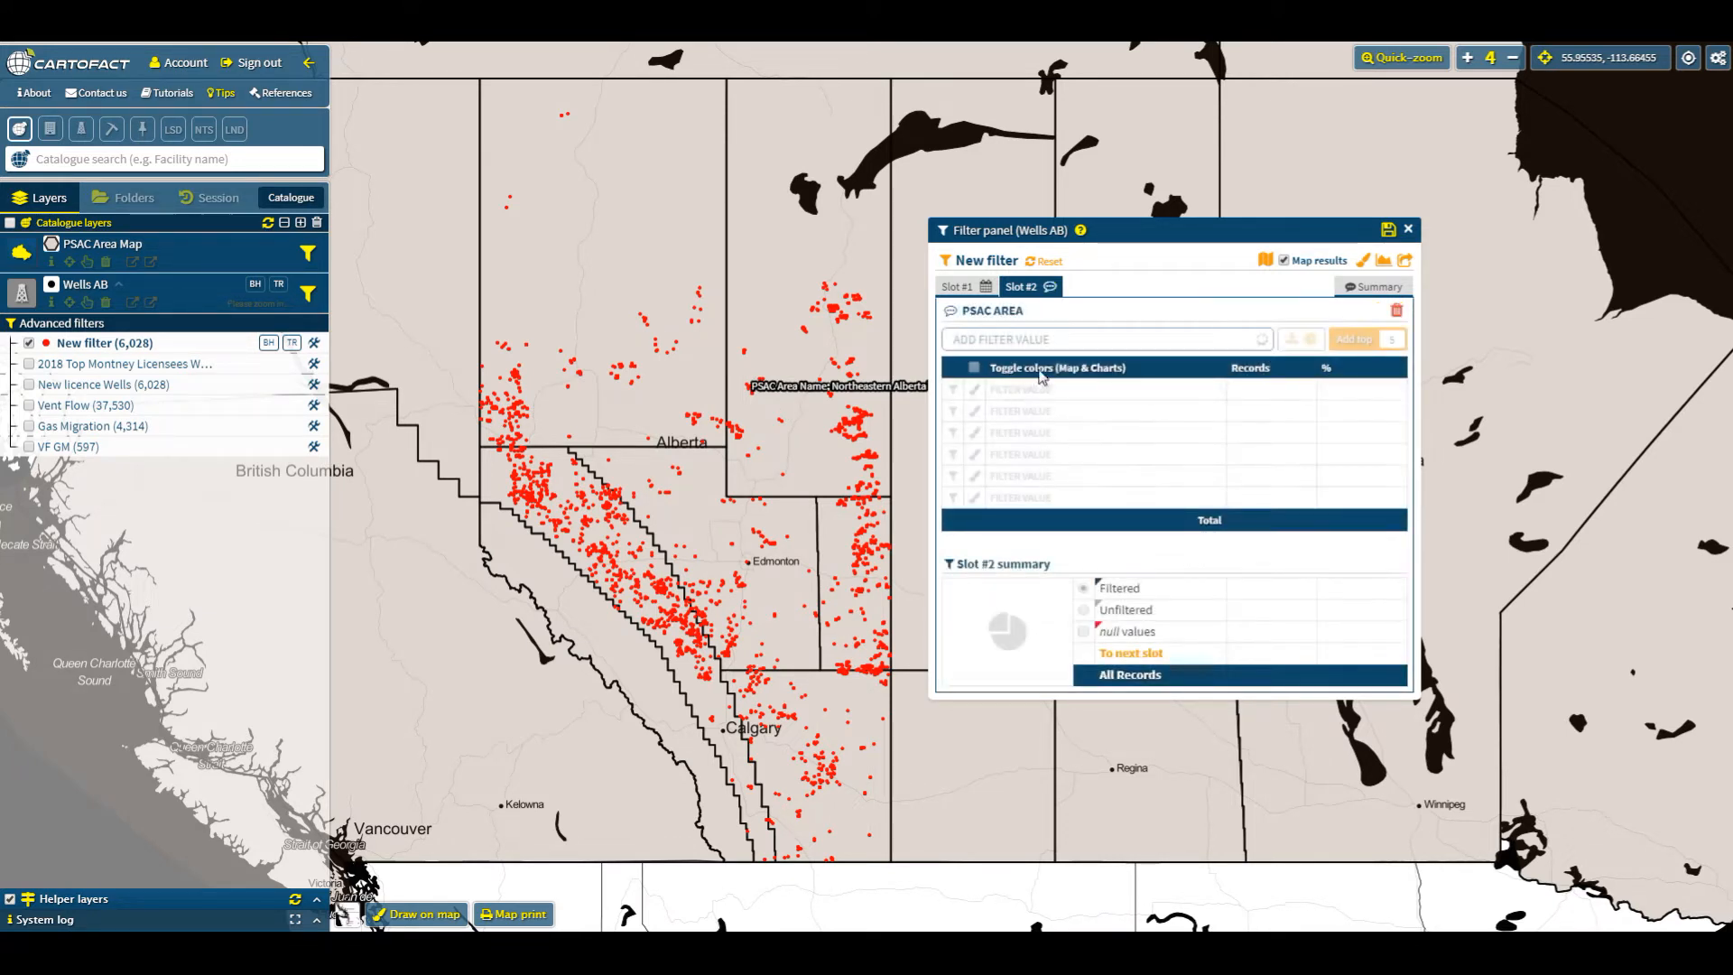
pyautogui.click(1093, 341)
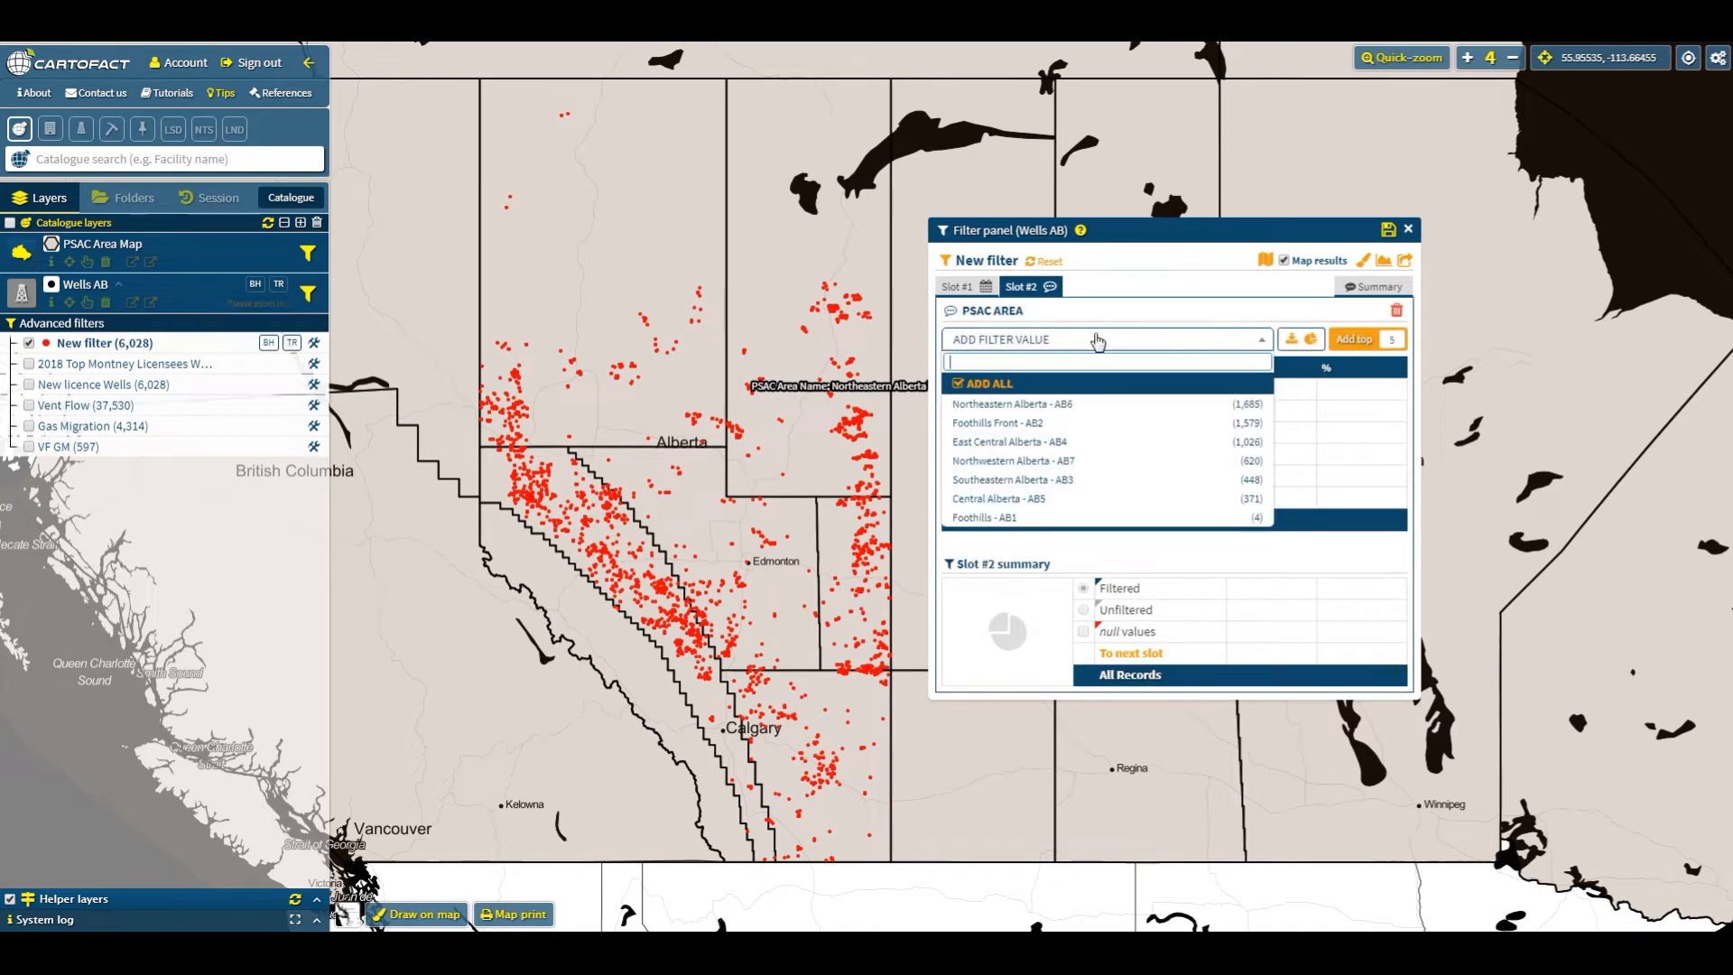
pyautogui.click(1083, 422)
pyautogui.click(1173, 340)
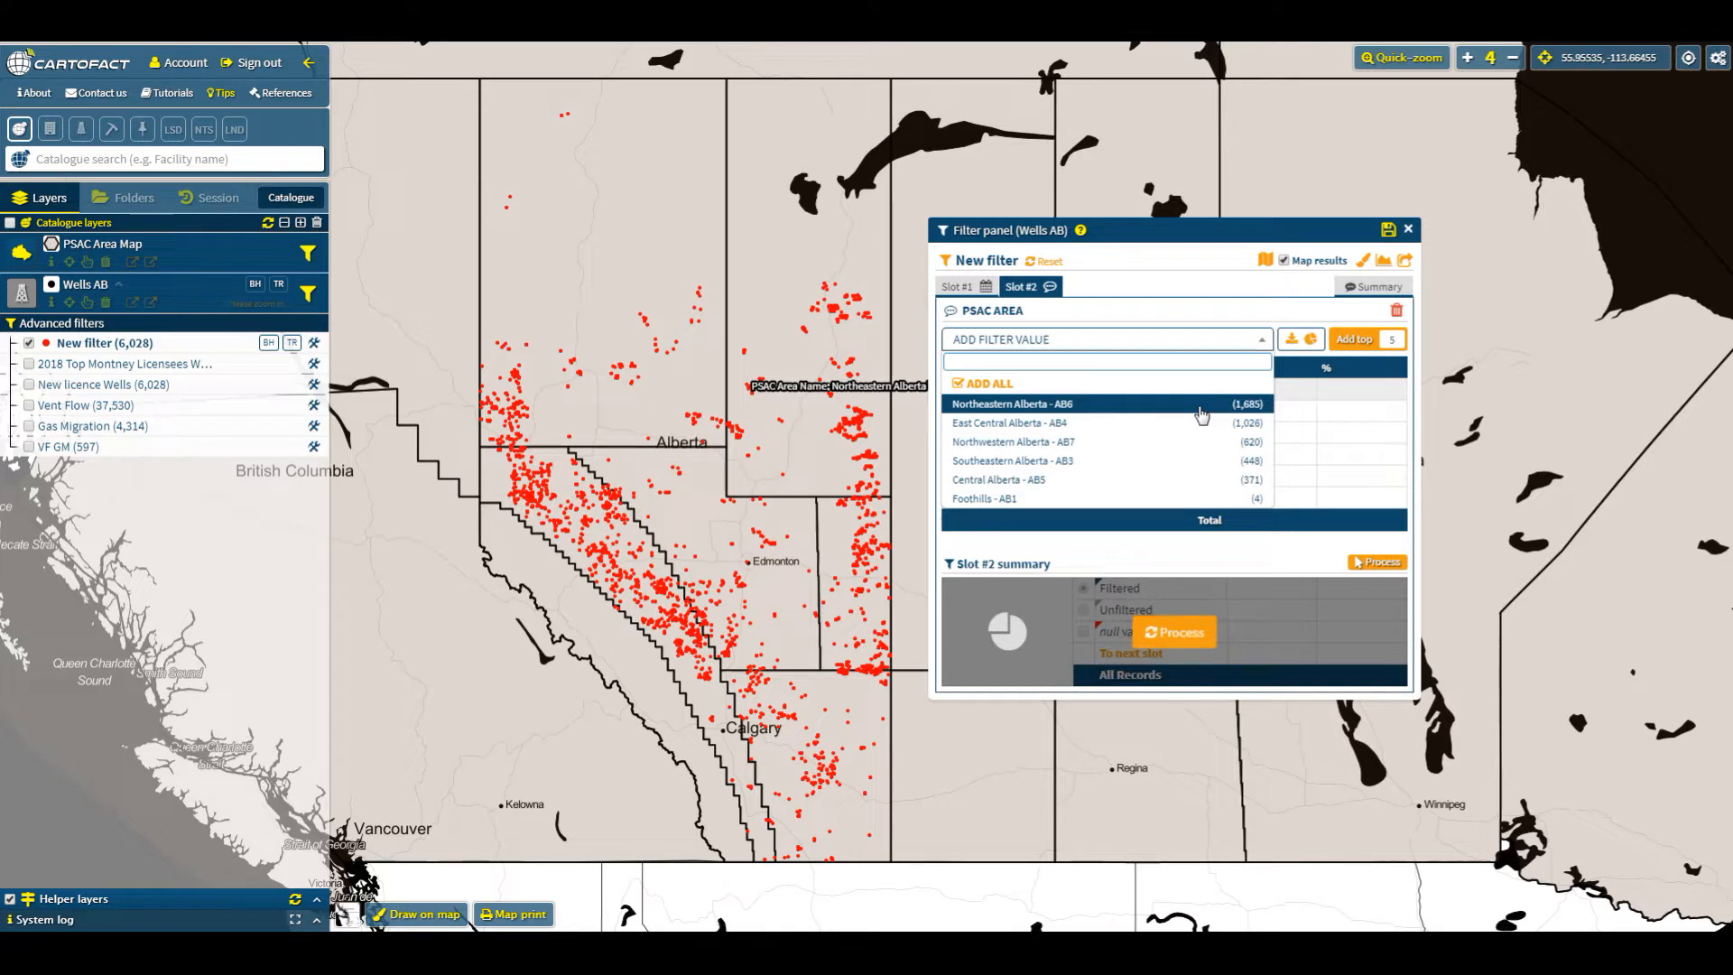
pyautogui.click(1096, 442)
pyautogui.click(1174, 641)
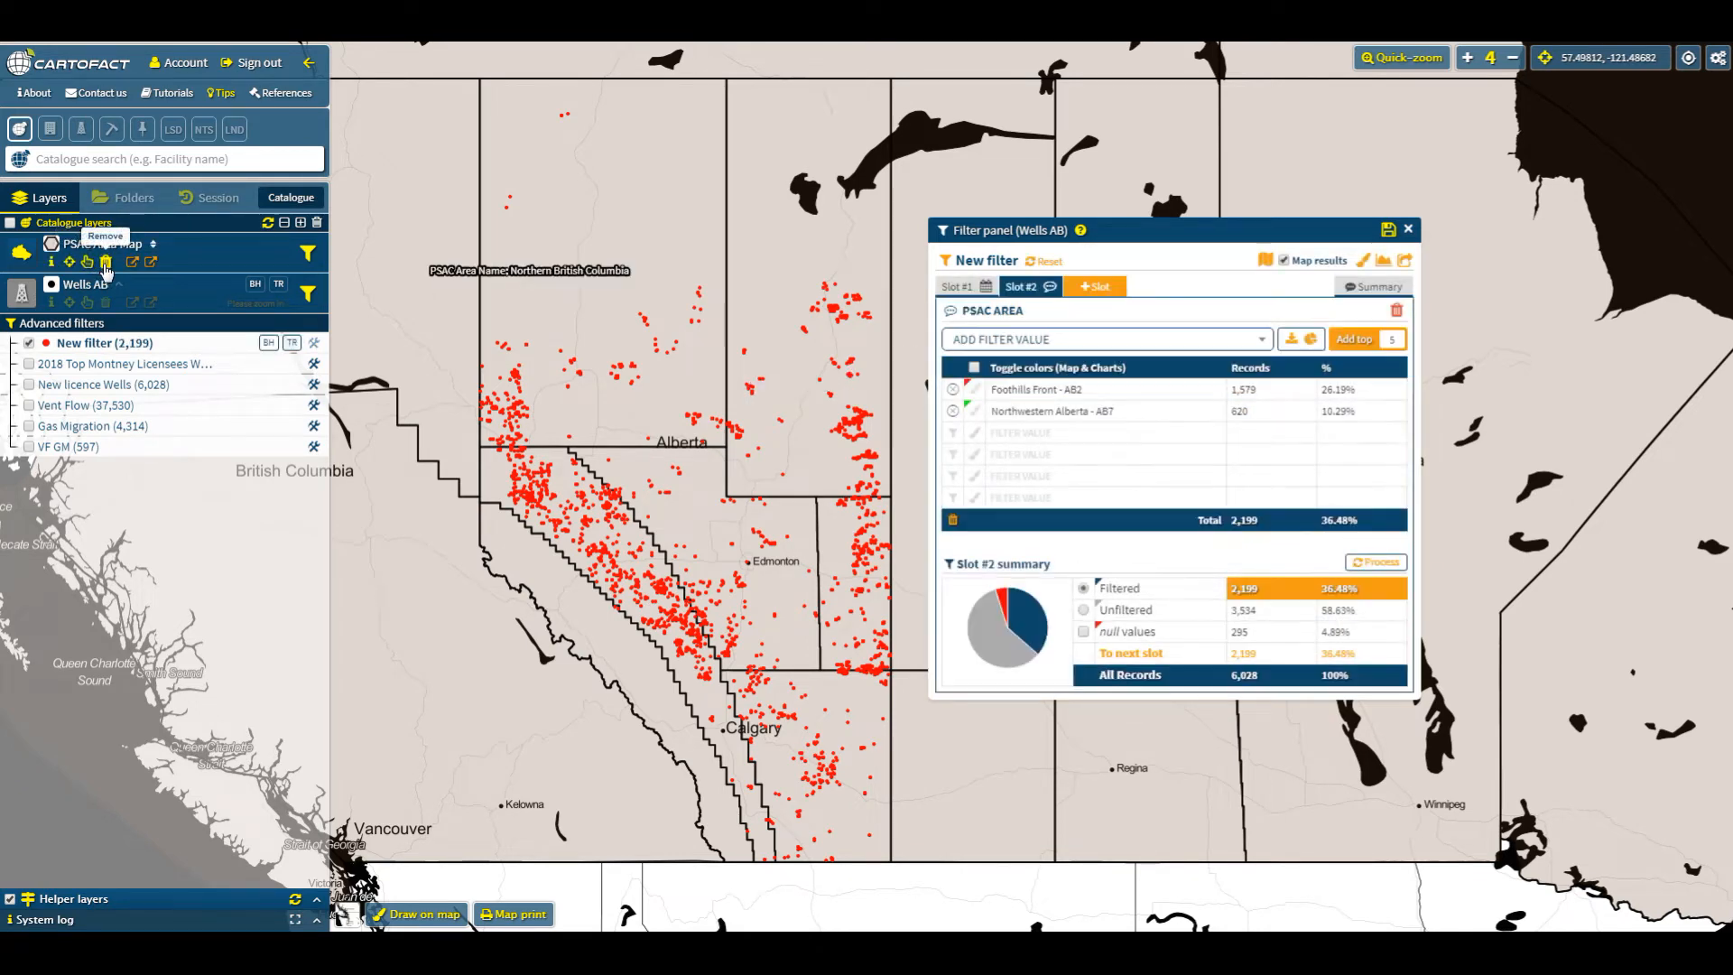
# - Remove the PSAC Area Map layer and turn on colour toggling for the PSAC area values
pyautogui.click(105, 262)
pyautogui.click(976, 368)
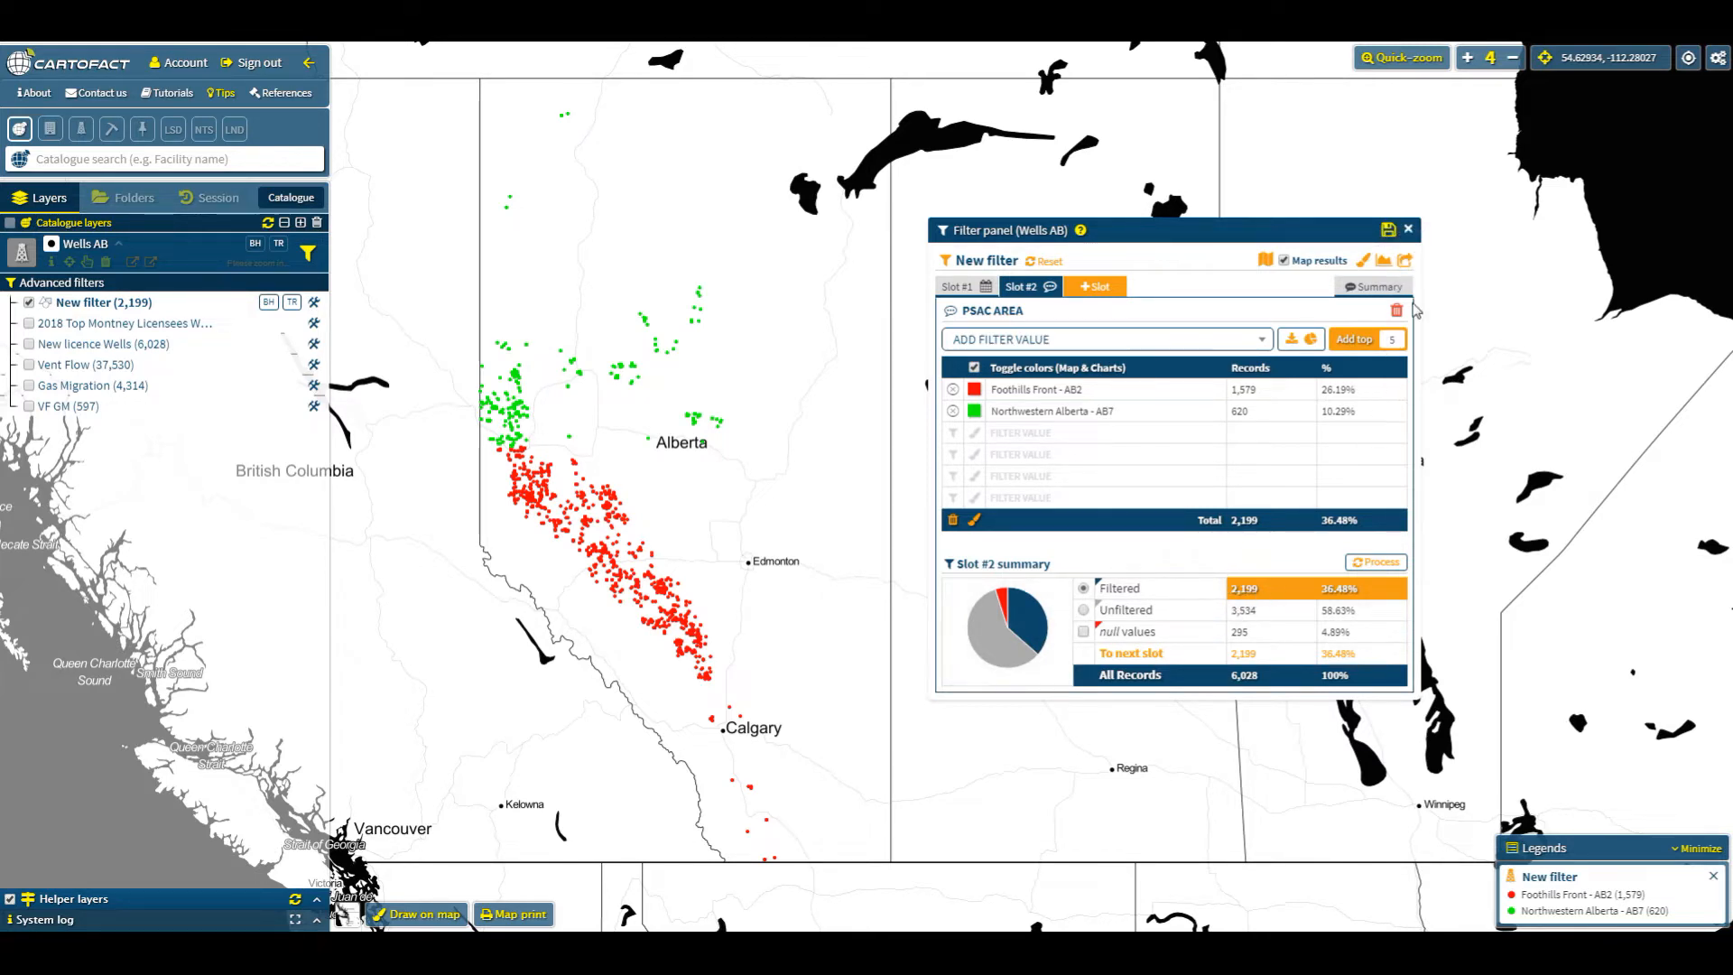
# - Open the export settings and select UWI, Licensee, and all Well Casing columns as export attributes
pyautogui.click(1405, 262)
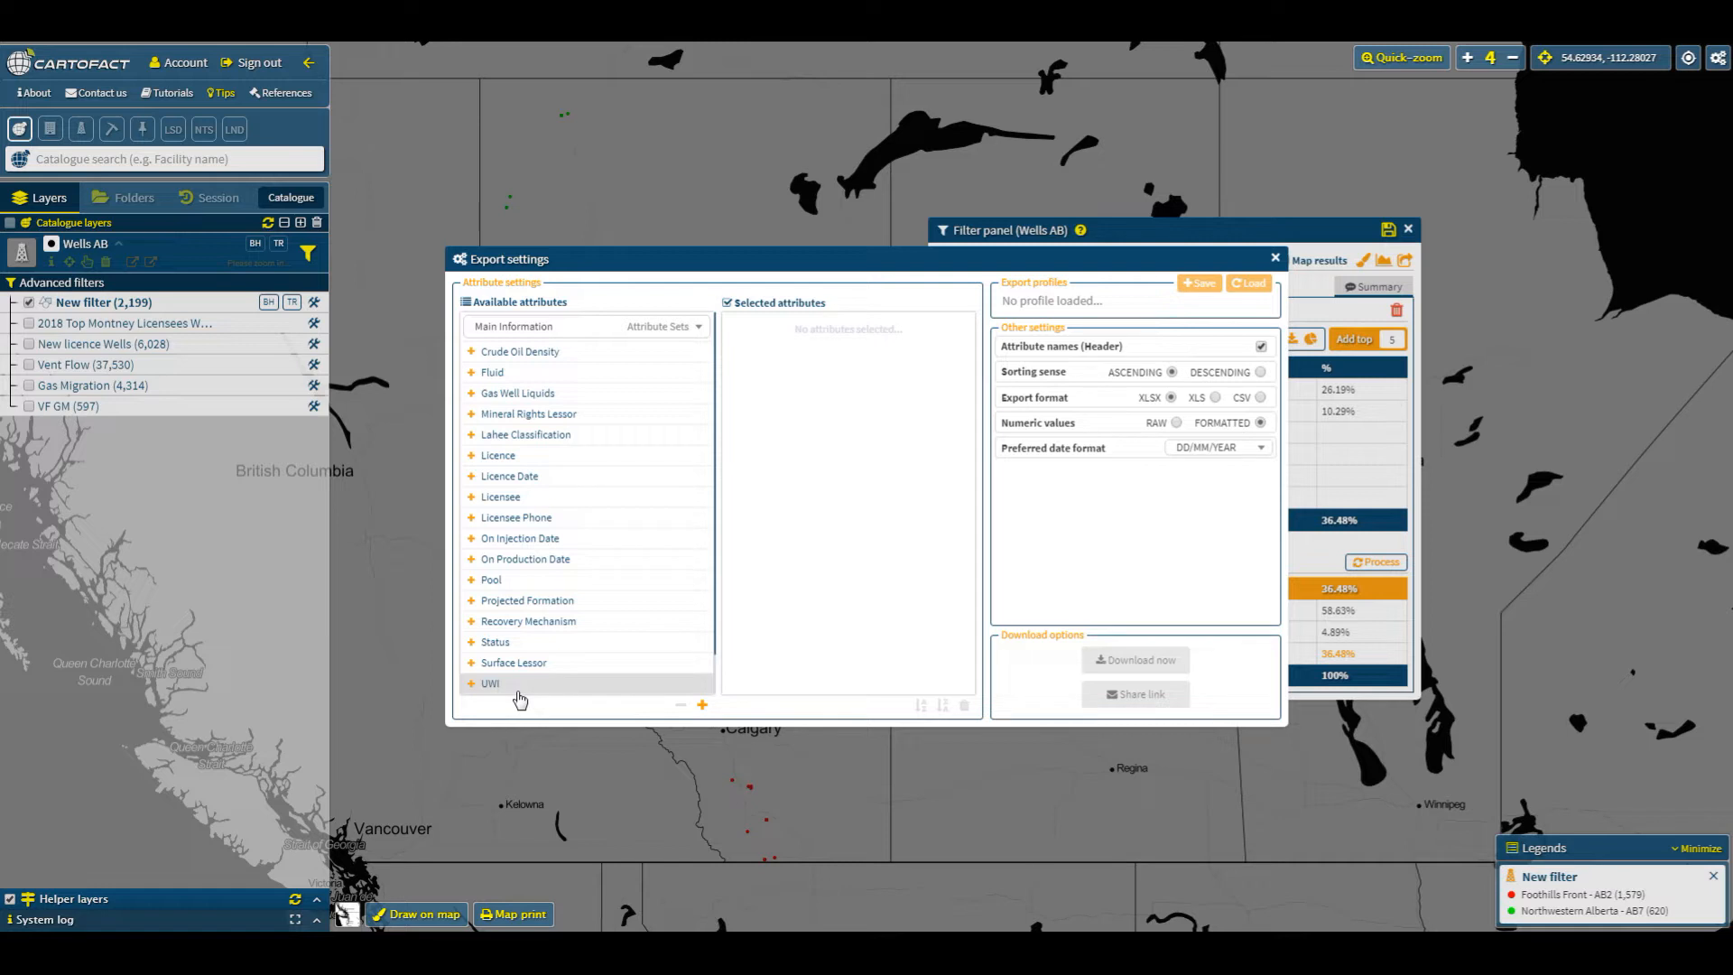
pyautogui.click(518, 691)
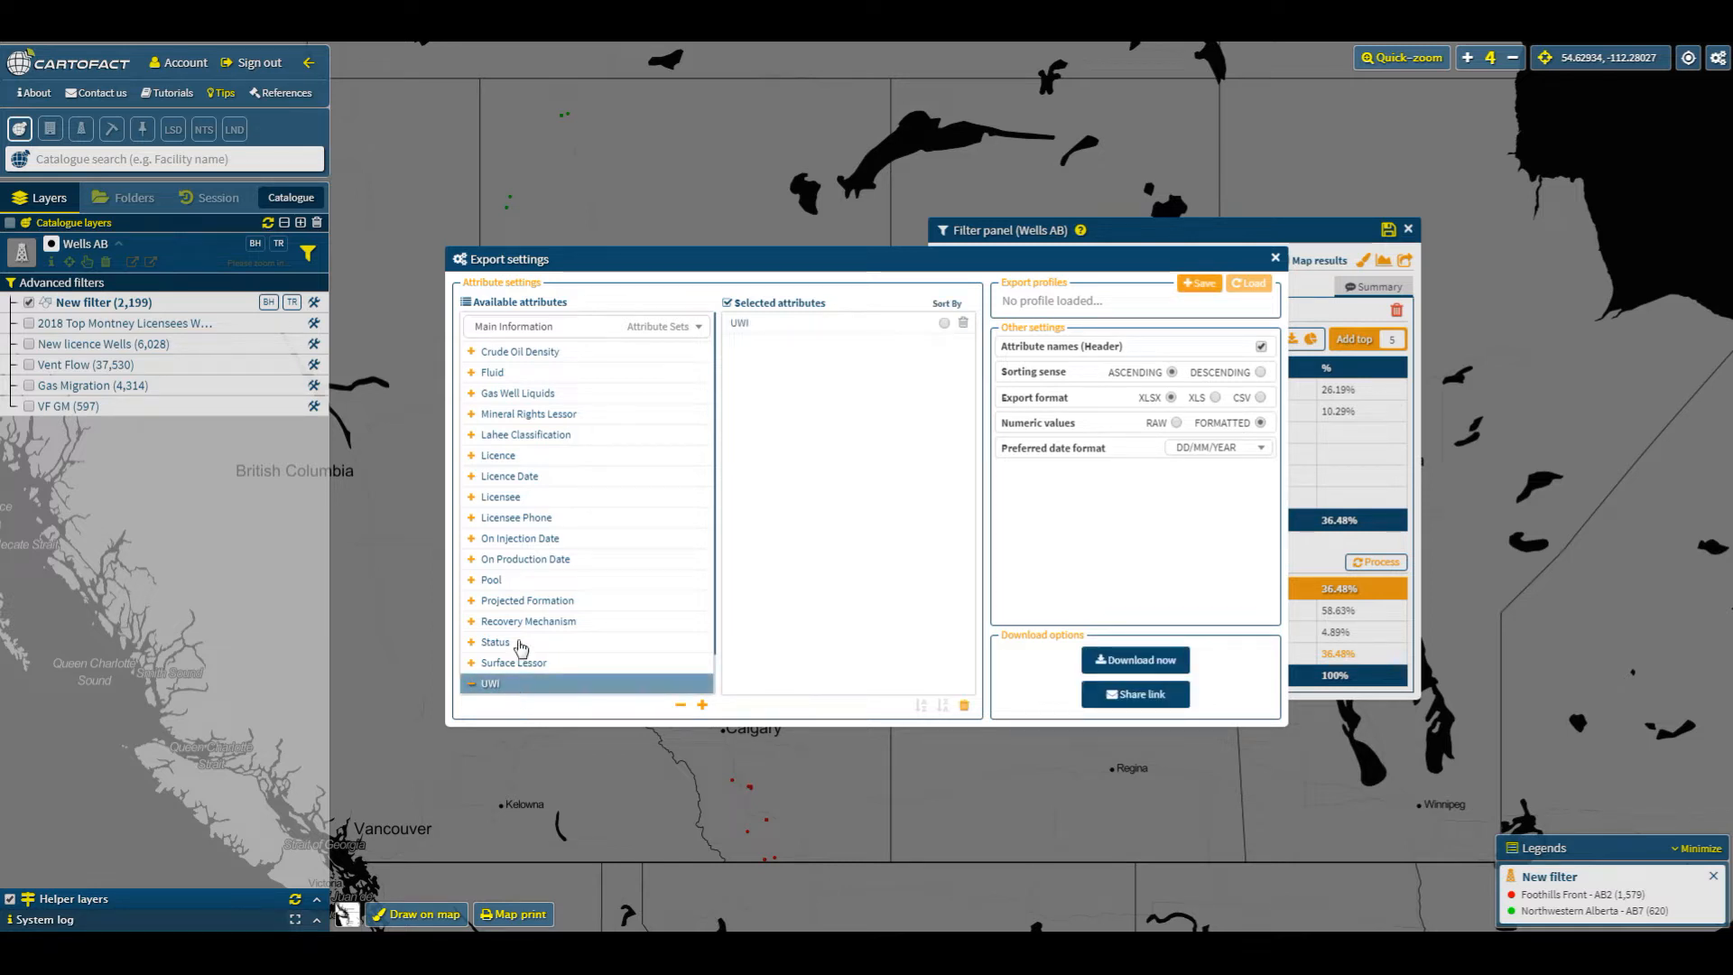
pyautogui.click(515, 501)
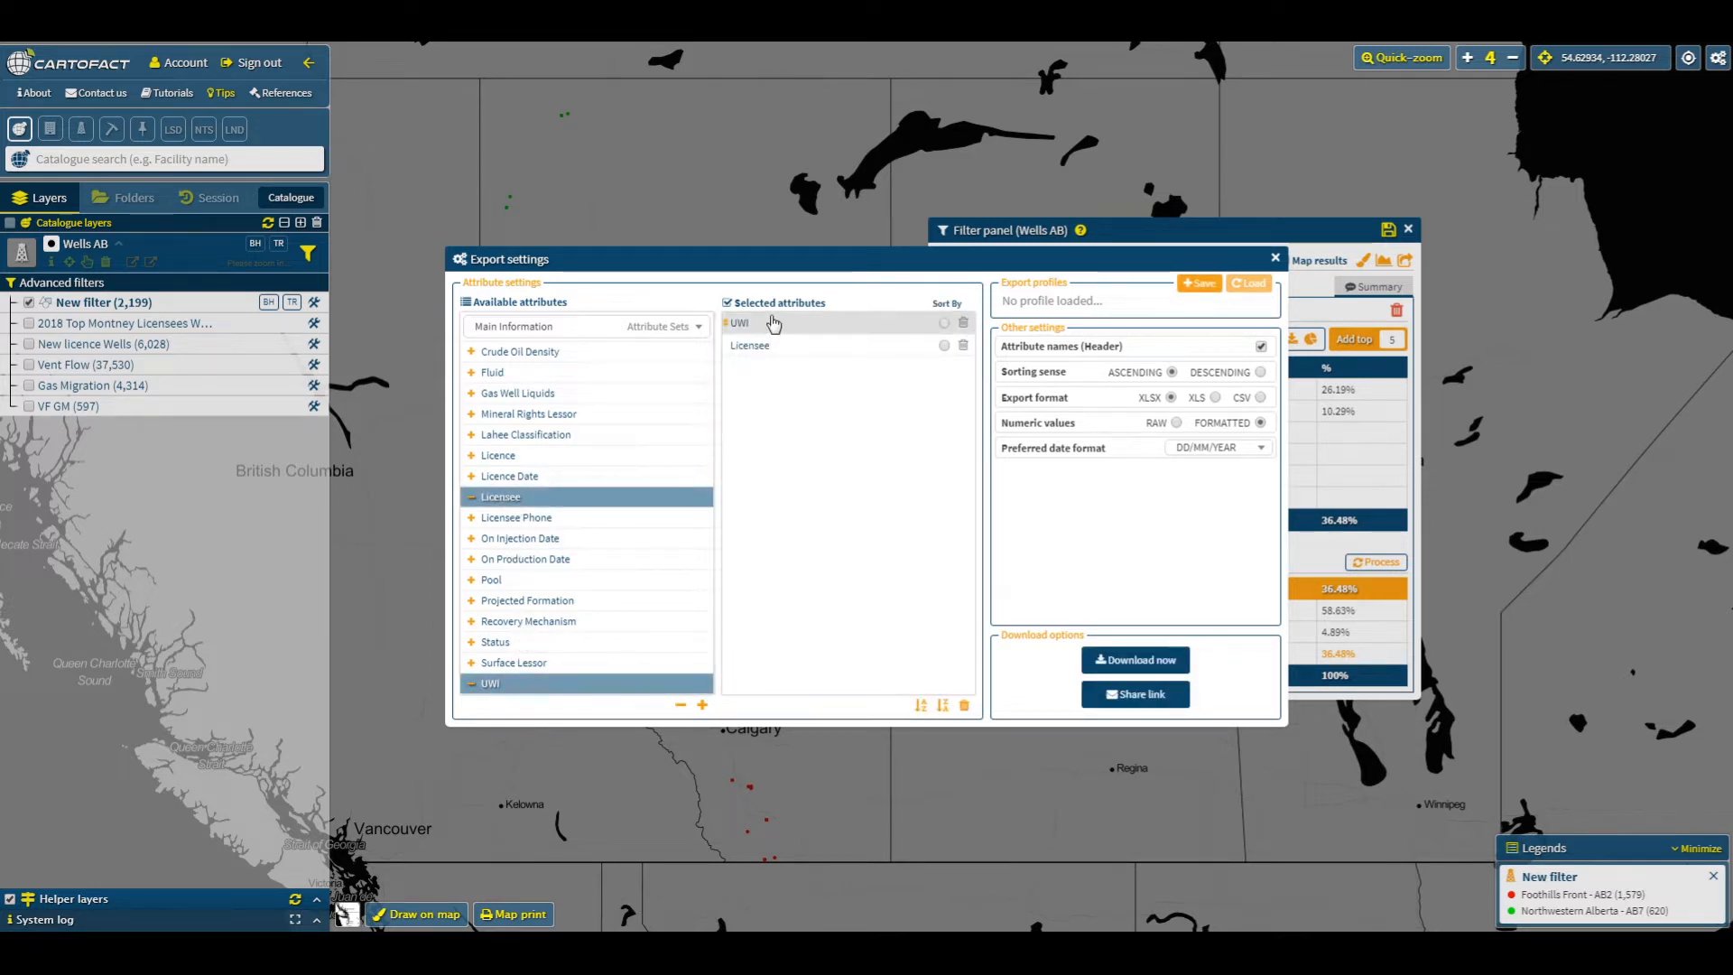
pyautogui.click(692, 338)
pyautogui.scroll(-1, 566, 424)
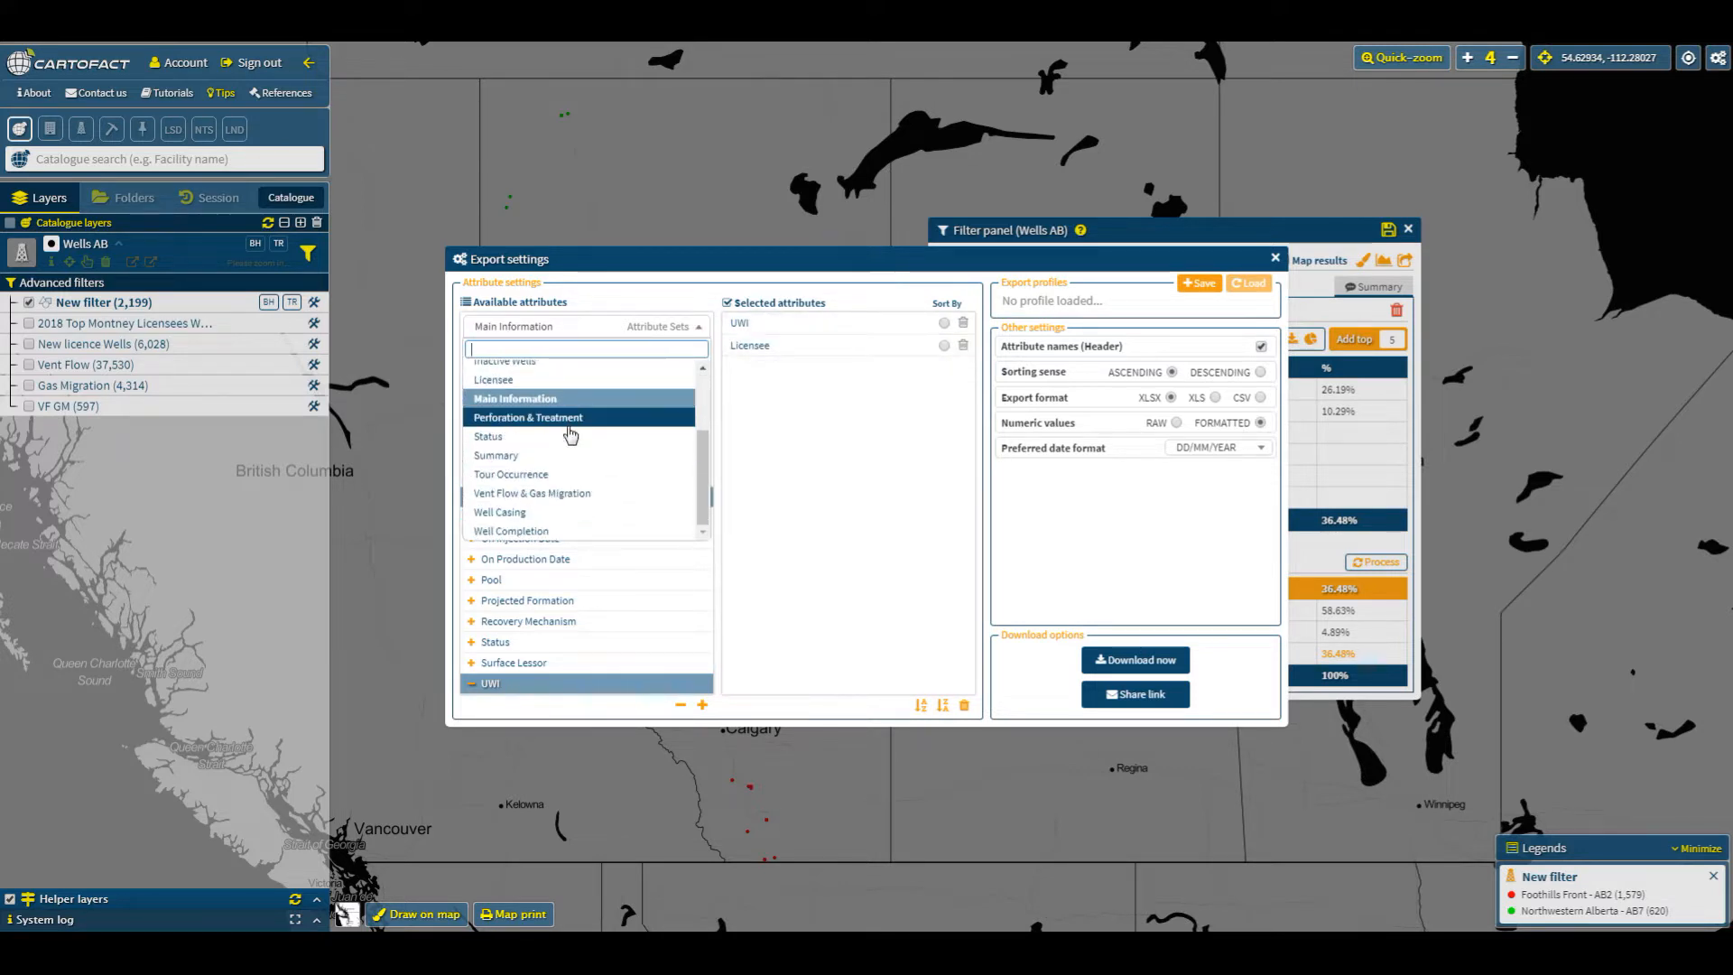
pyautogui.click(539, 514)
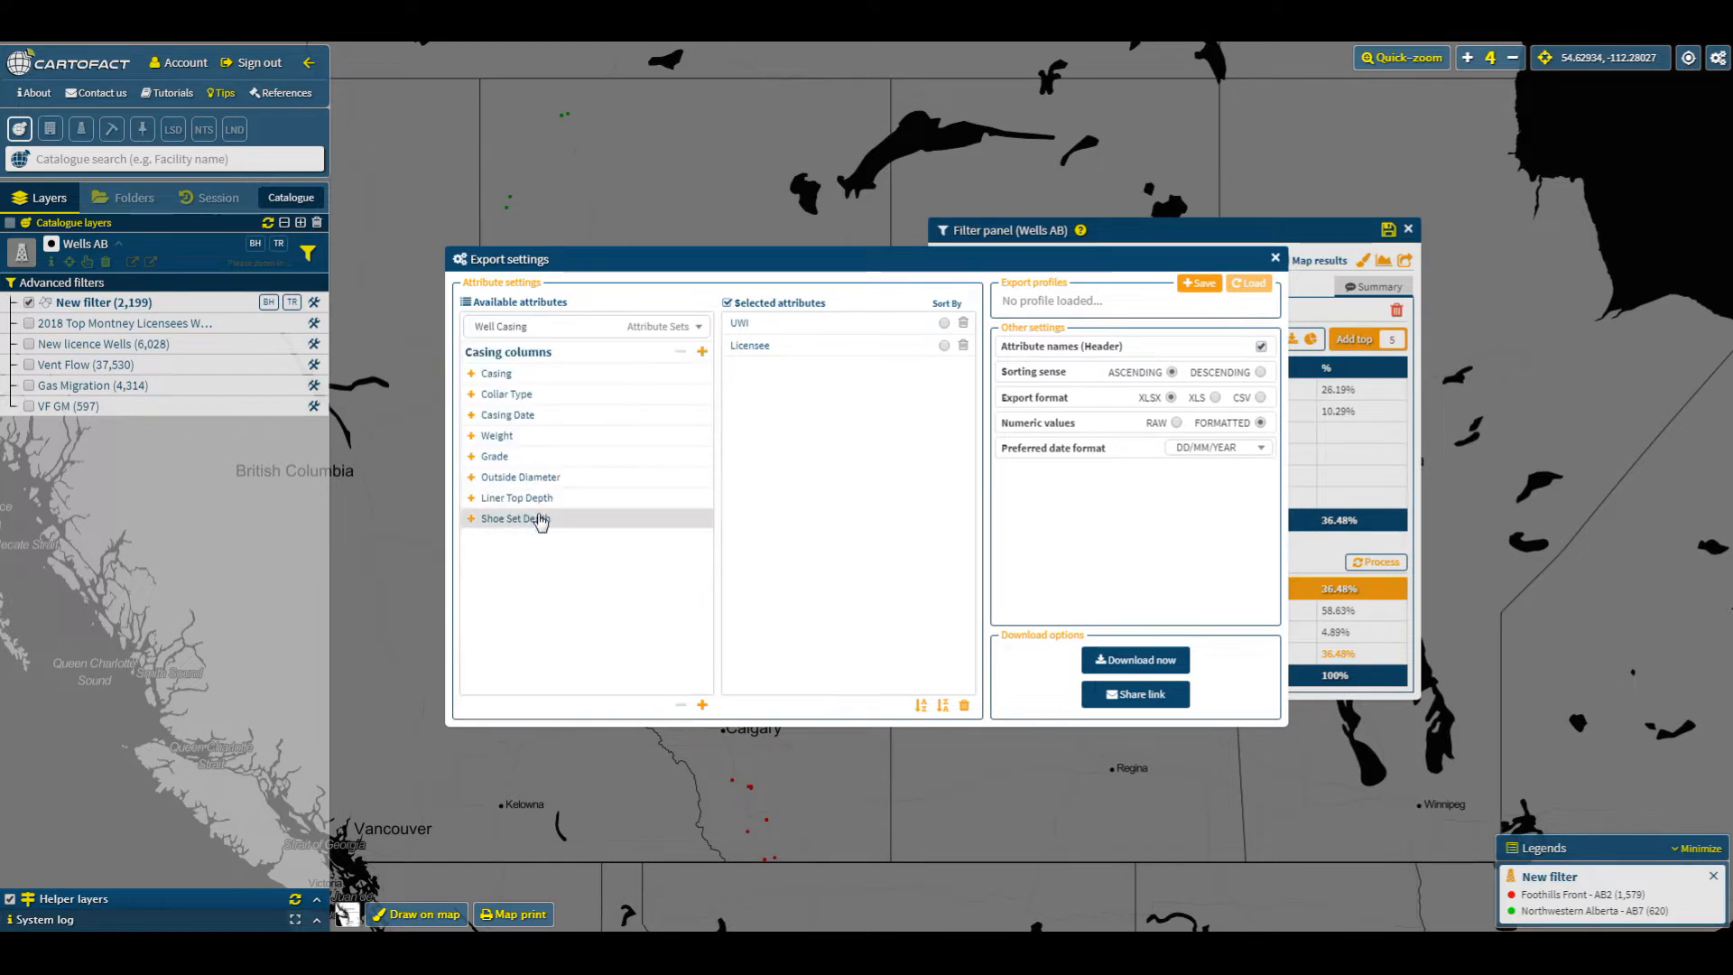
pyautogui.click(702, 704)
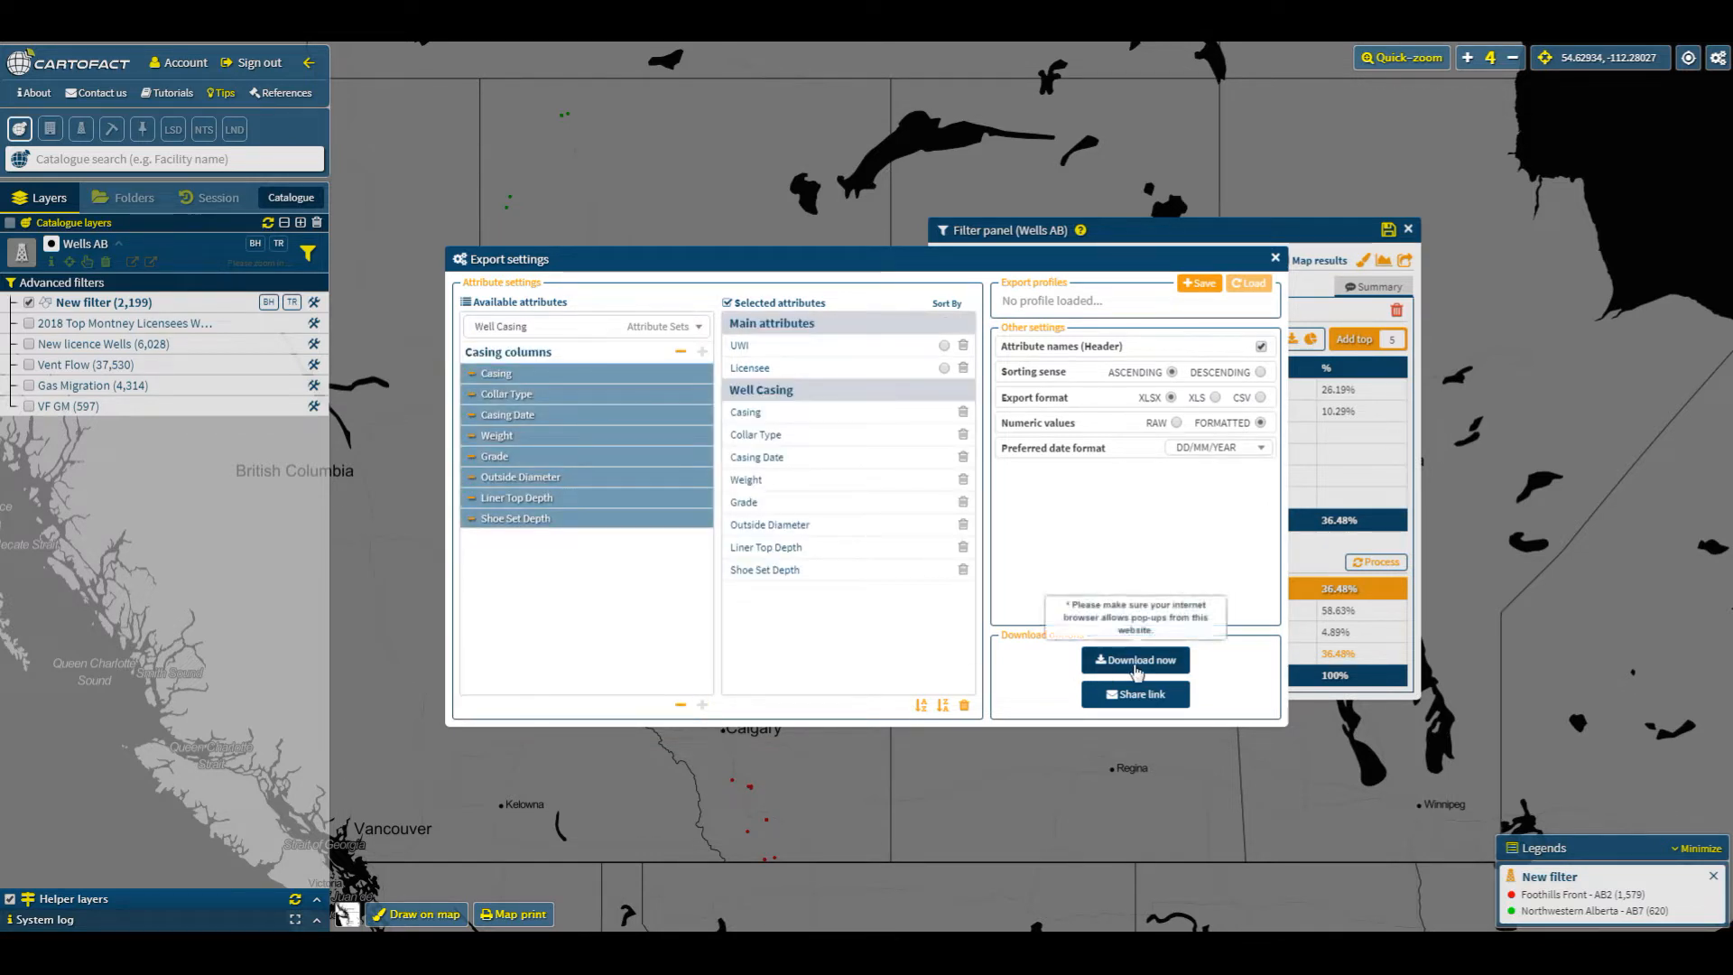
# - Download the export now and open the downloaded spreadsheet in Excel
pyautogui.click(1136, 666)
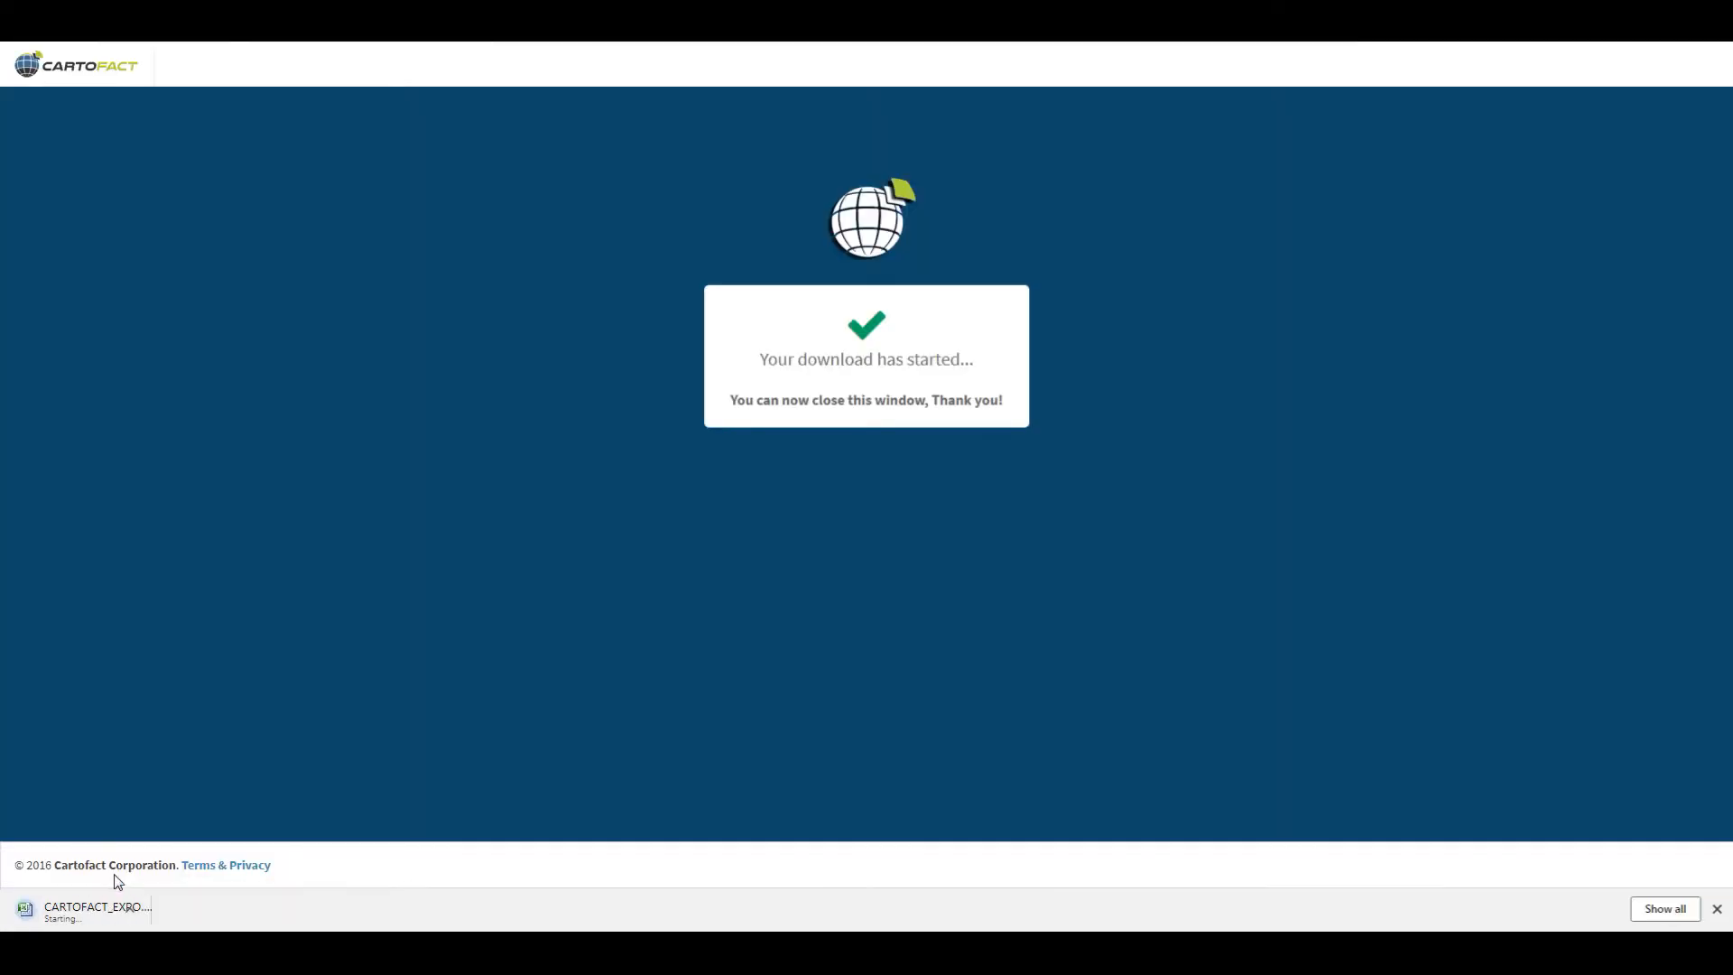
pyautogui.click(90, 912)
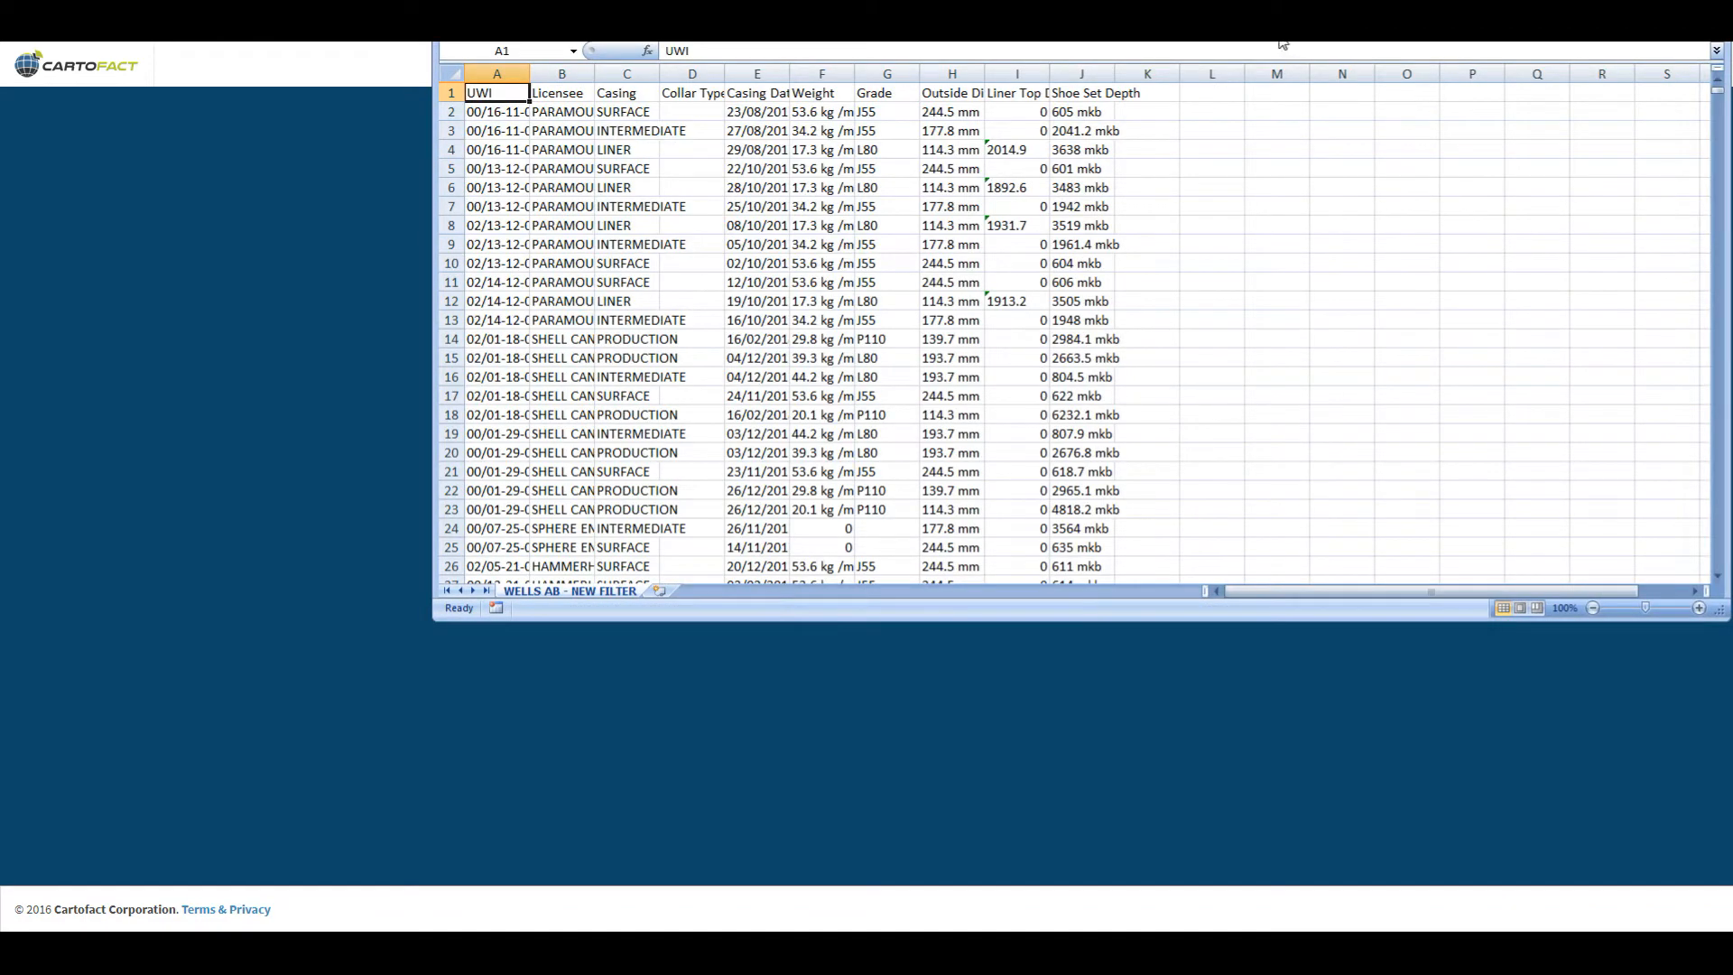
# - Select the whole sheet and autofit all column widths in the exported spreadsheet
pyautogui.click(454, 73)
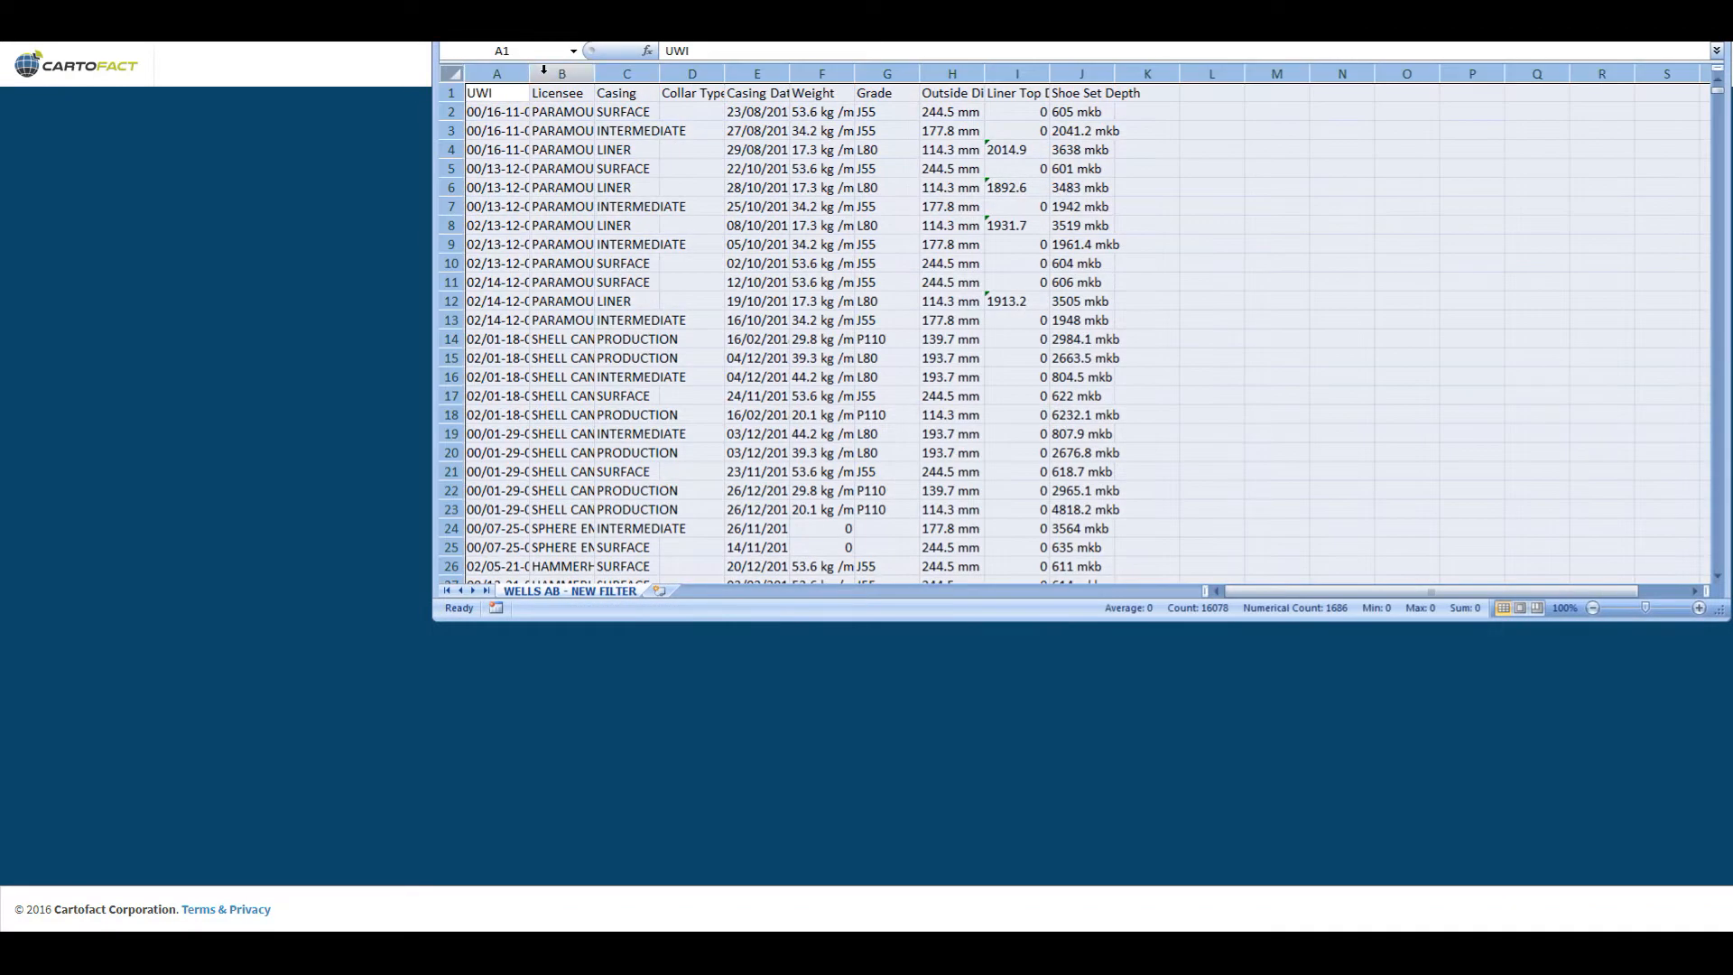
pyautogui.doubleClick(530, 73)
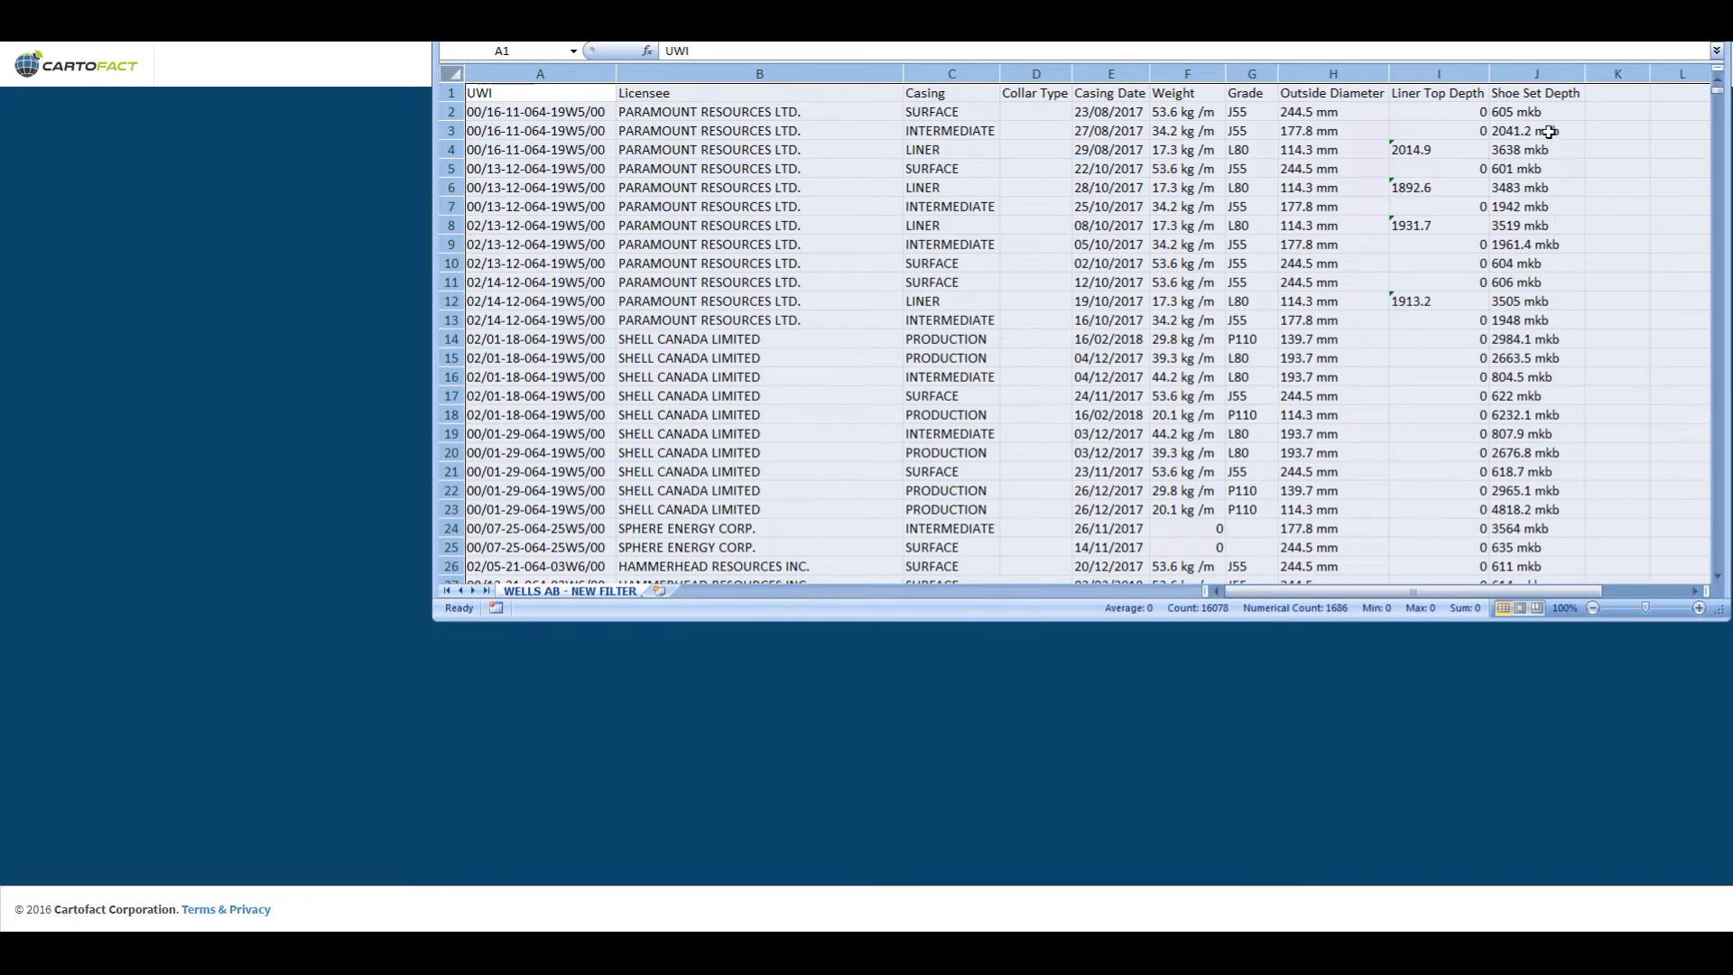
pyautogui.click(921, 113)
pyautogui.moveTo(564, 108); pyautogui.dragTo(1548, 153)
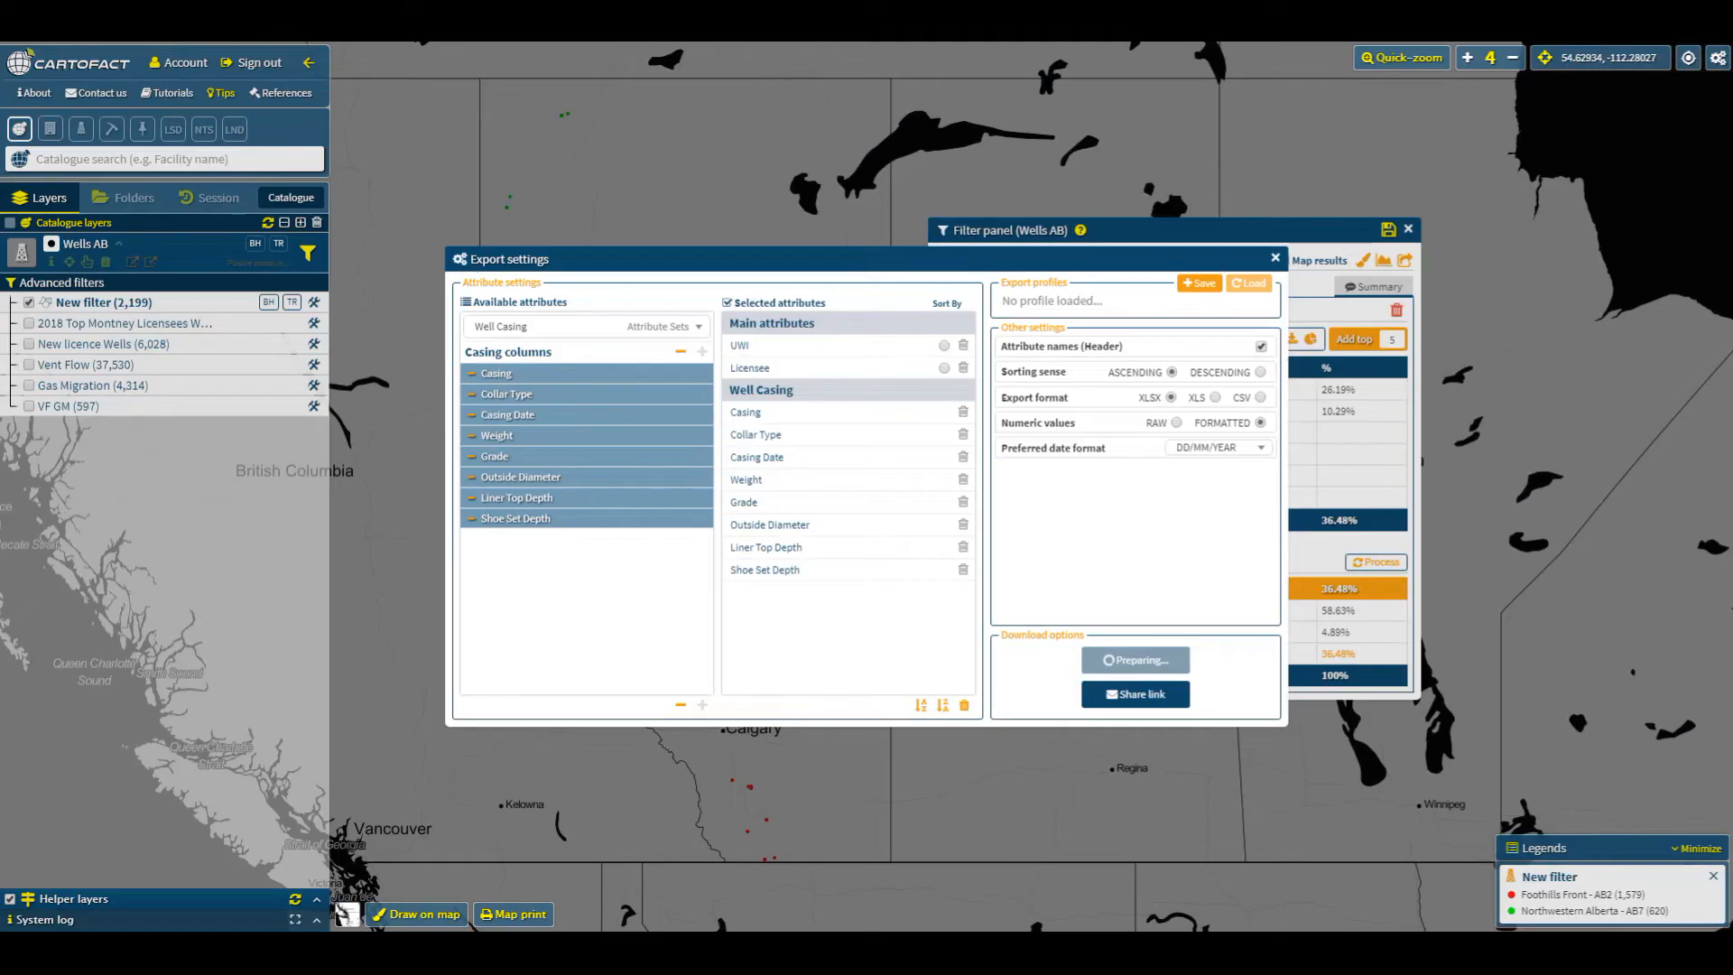
# - Add a third filter slot using the Licensee favourite filter
pyautogui.click(1274, 260)
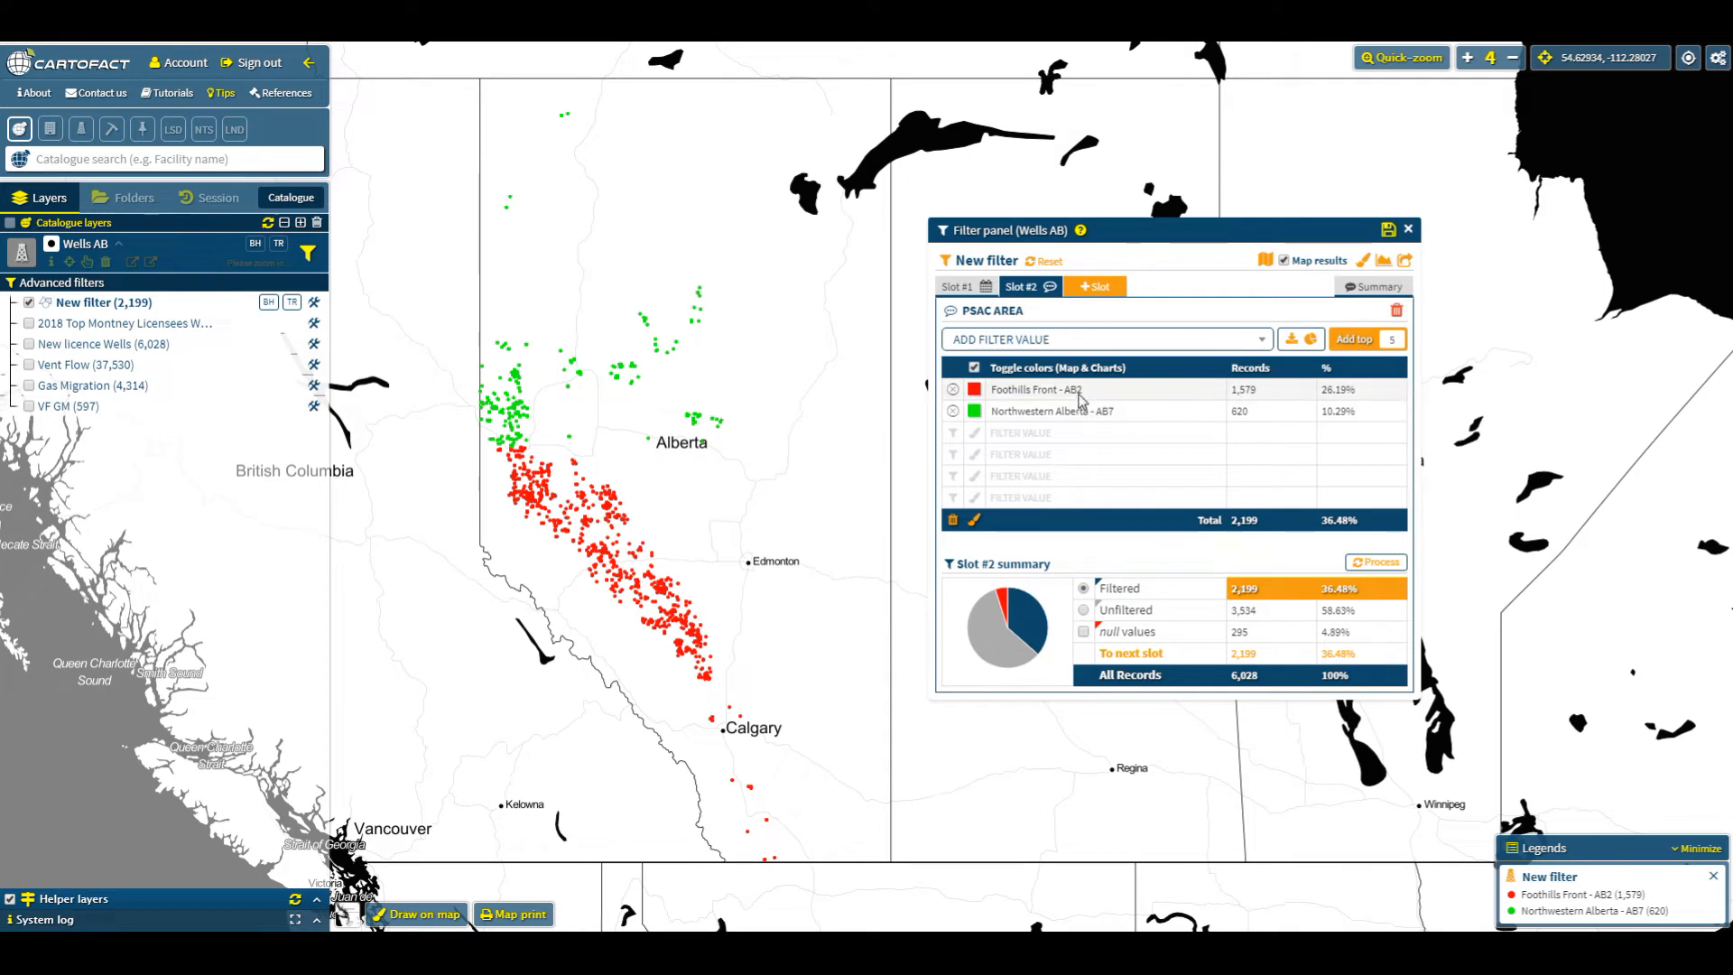
pyautogui.click(1098, 287)
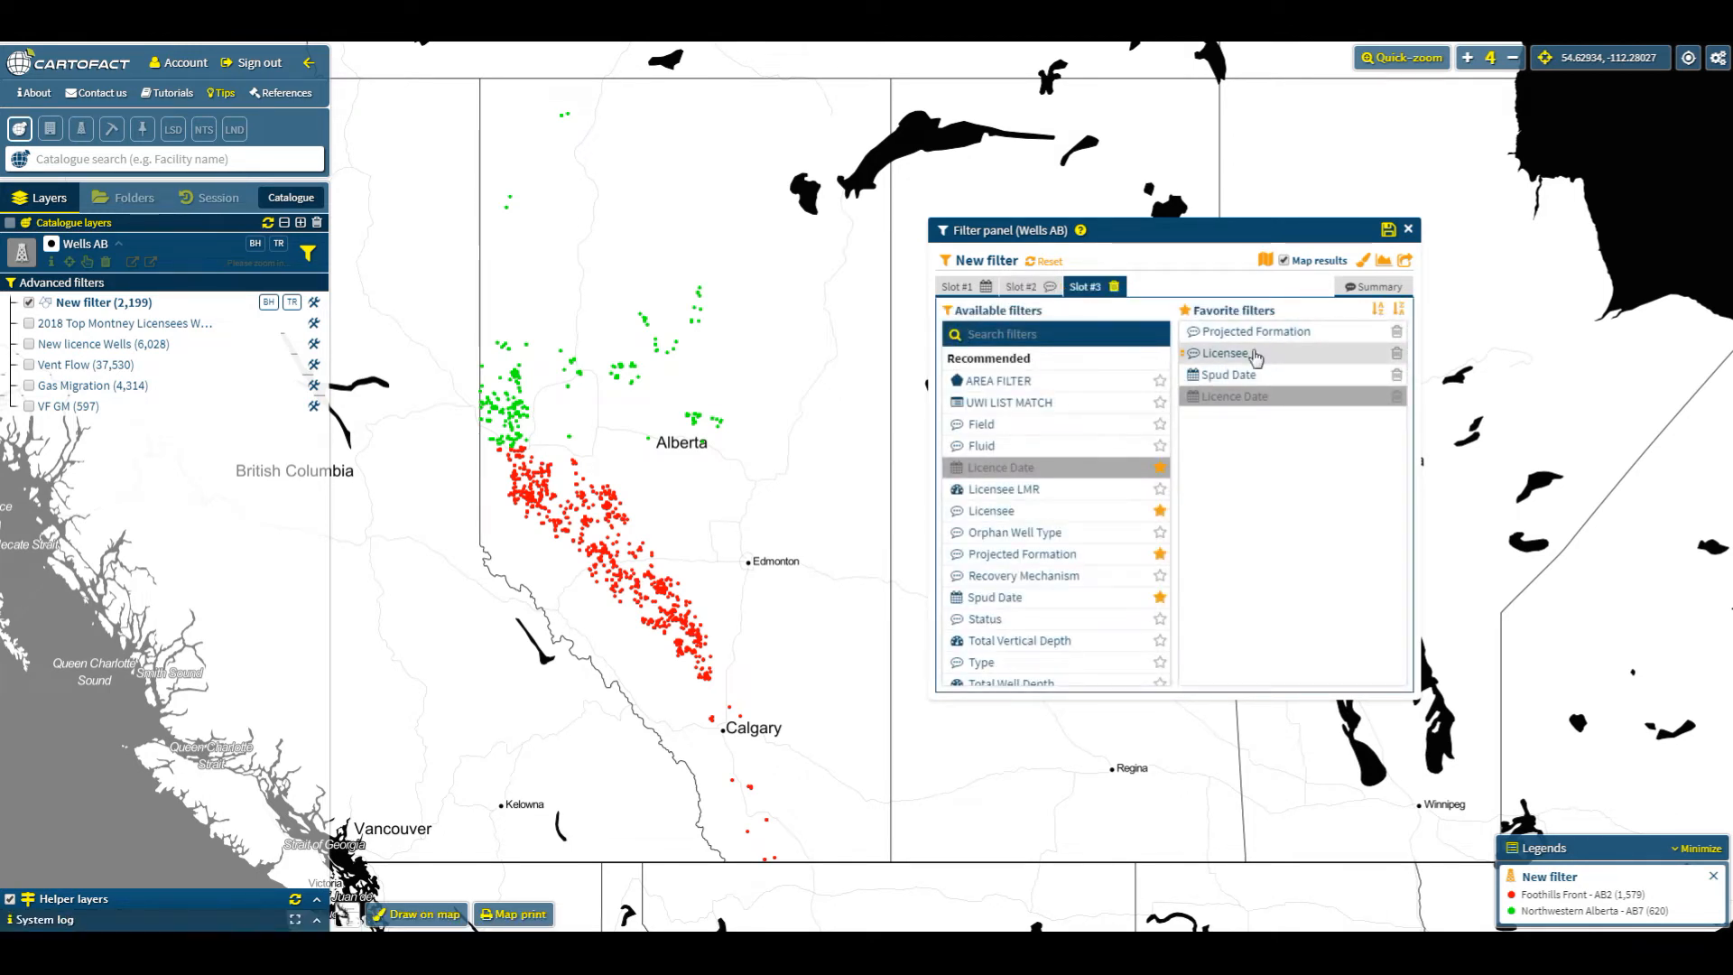
pyautogui.click(1255, 355)
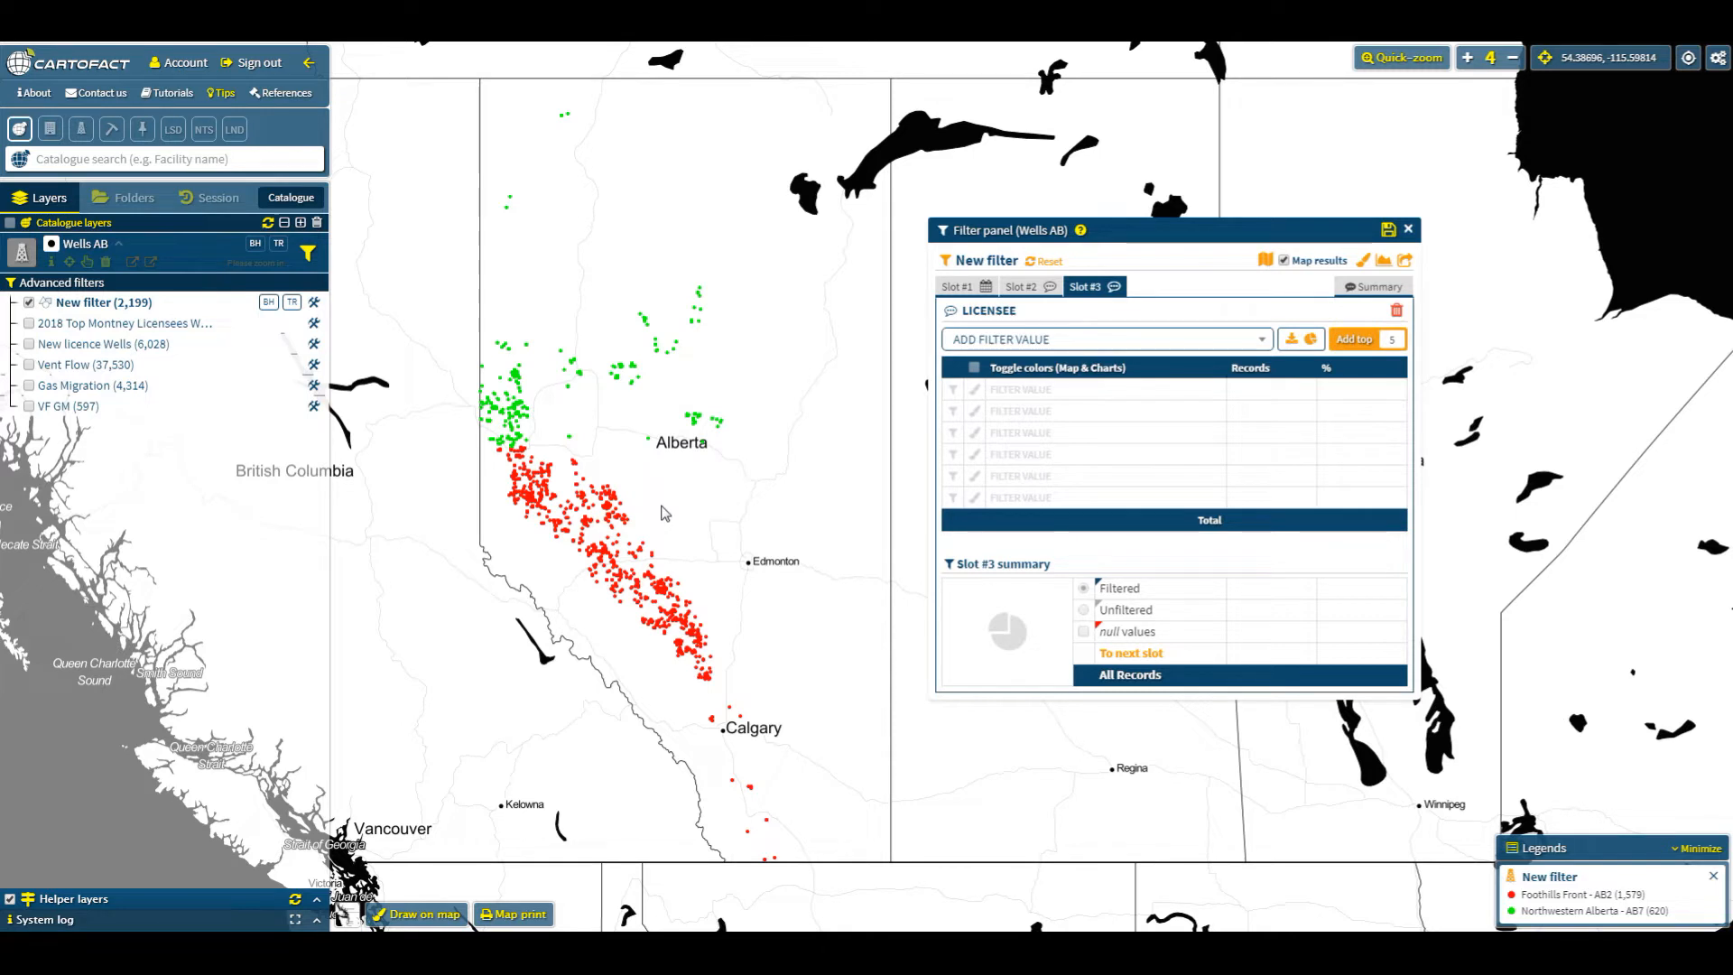
# - Open the licensee value list and view its values chart
pyautogui.click(1263, 342)
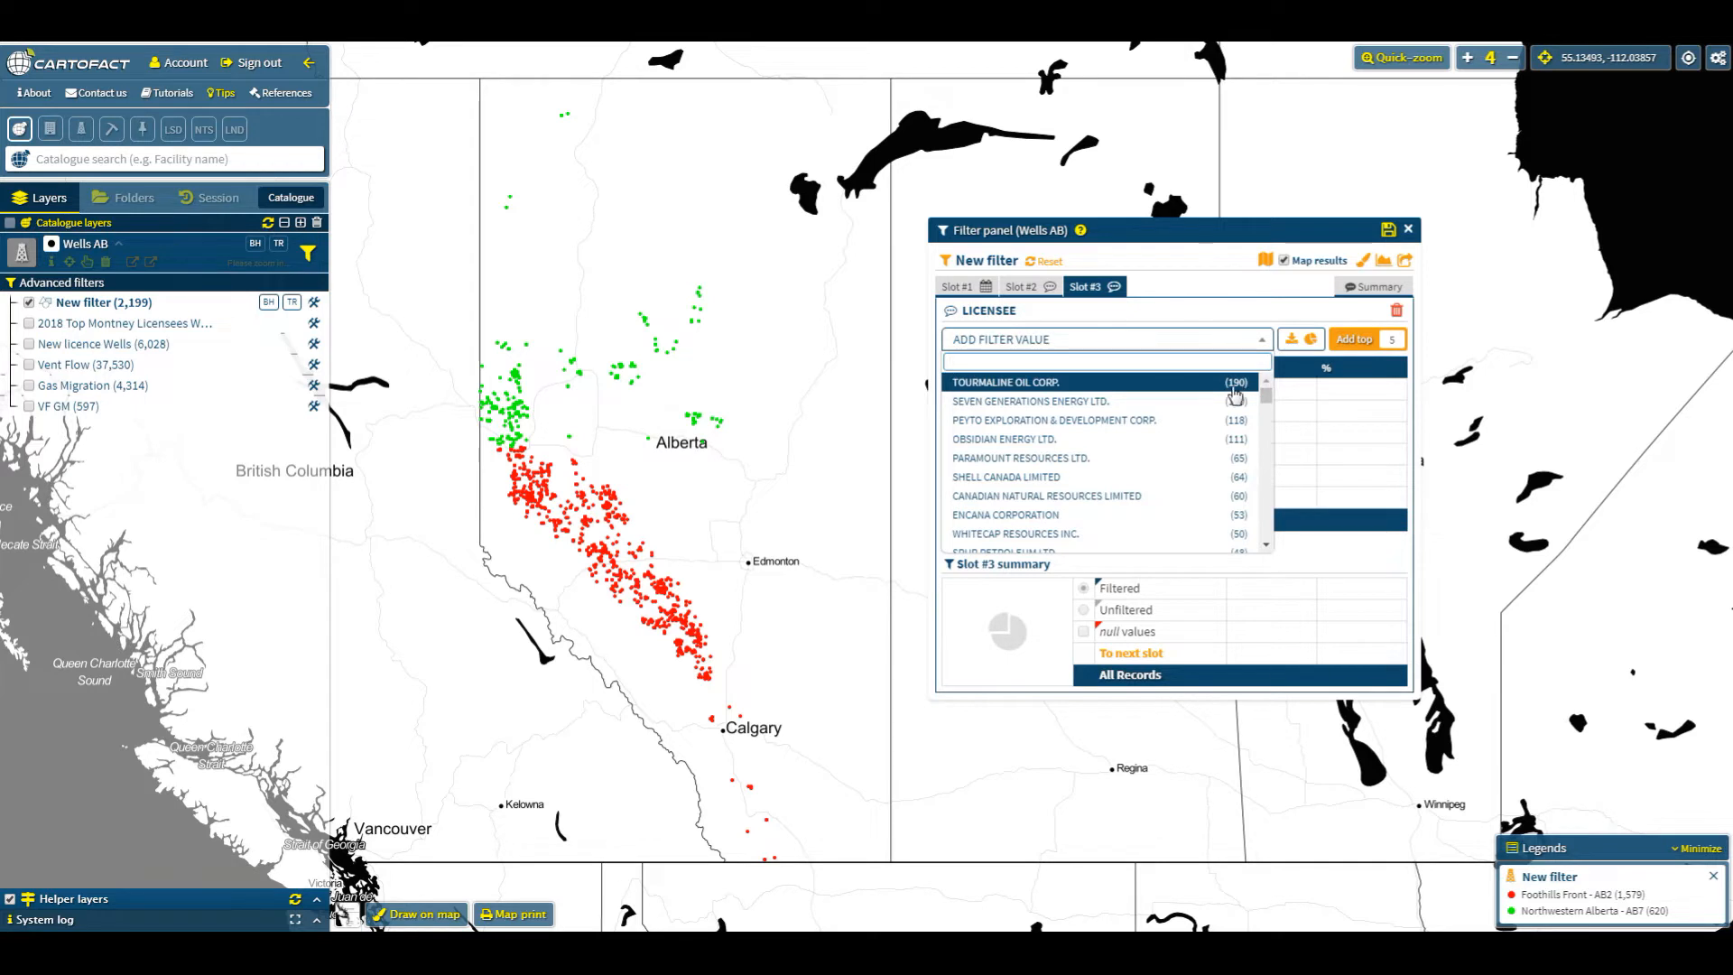
pyautogui.moveTo(1269, 395)
pyautogui.mouseDown()
pyautogui.moveTo(1264, 535)
pyautogui.moveTo(1264, 383)
pyautogui.mouseUp()
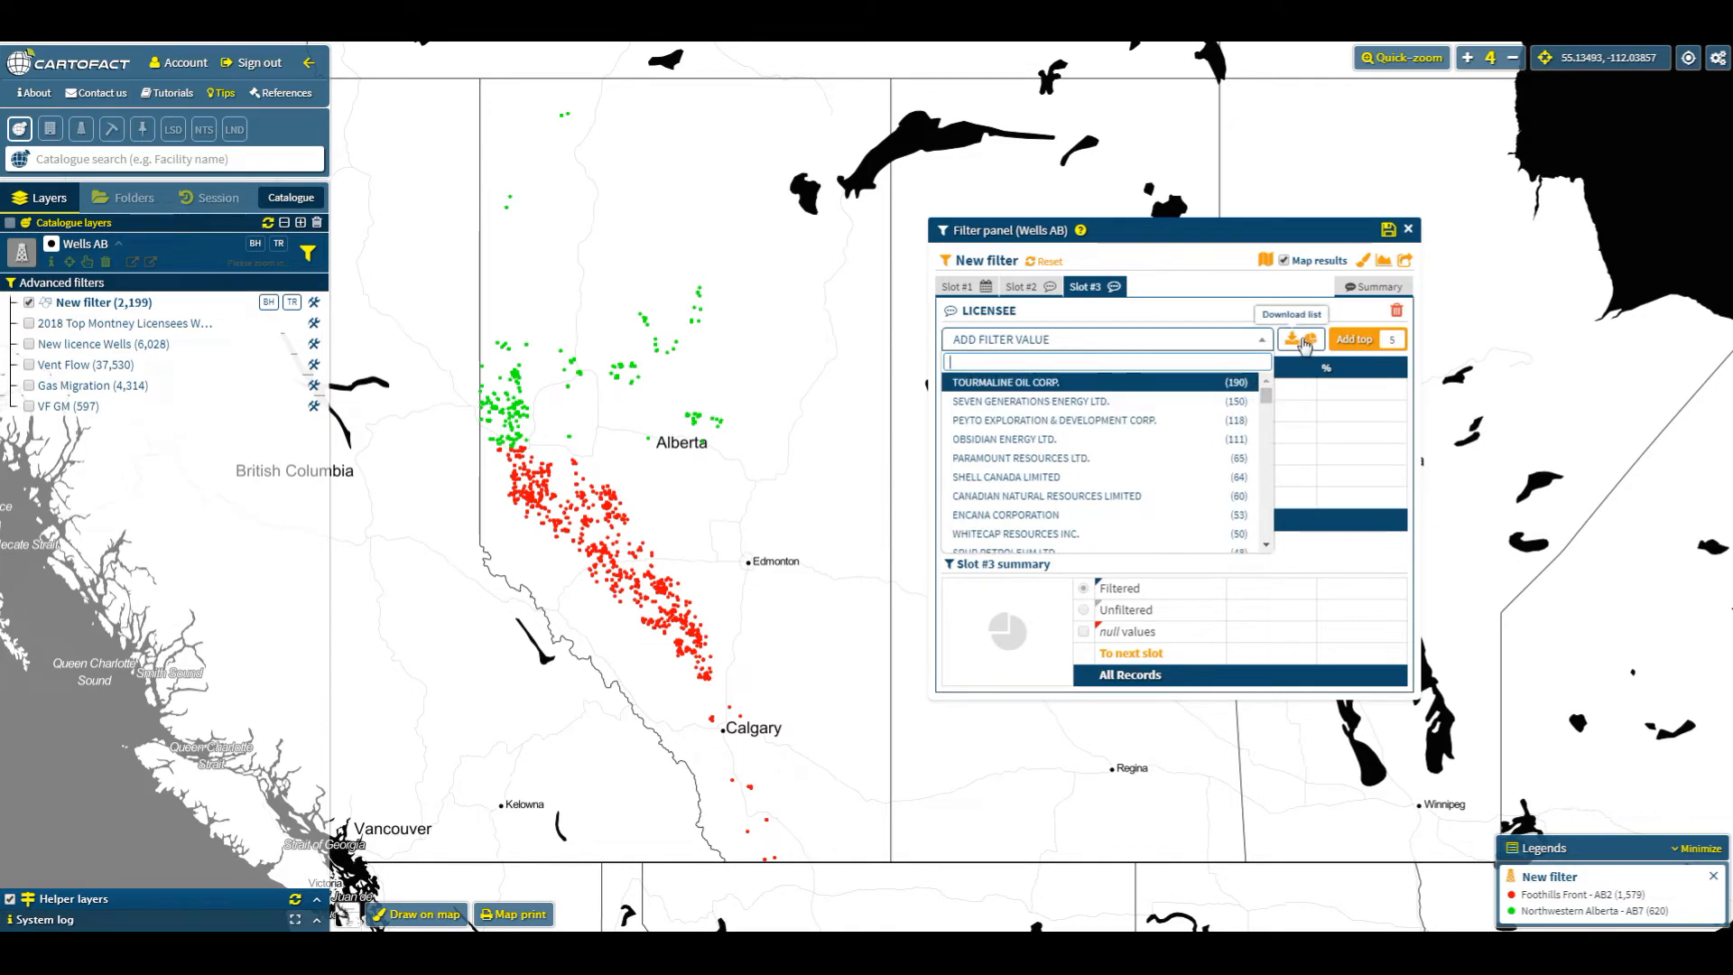
pyautogui.click(1308, 341)
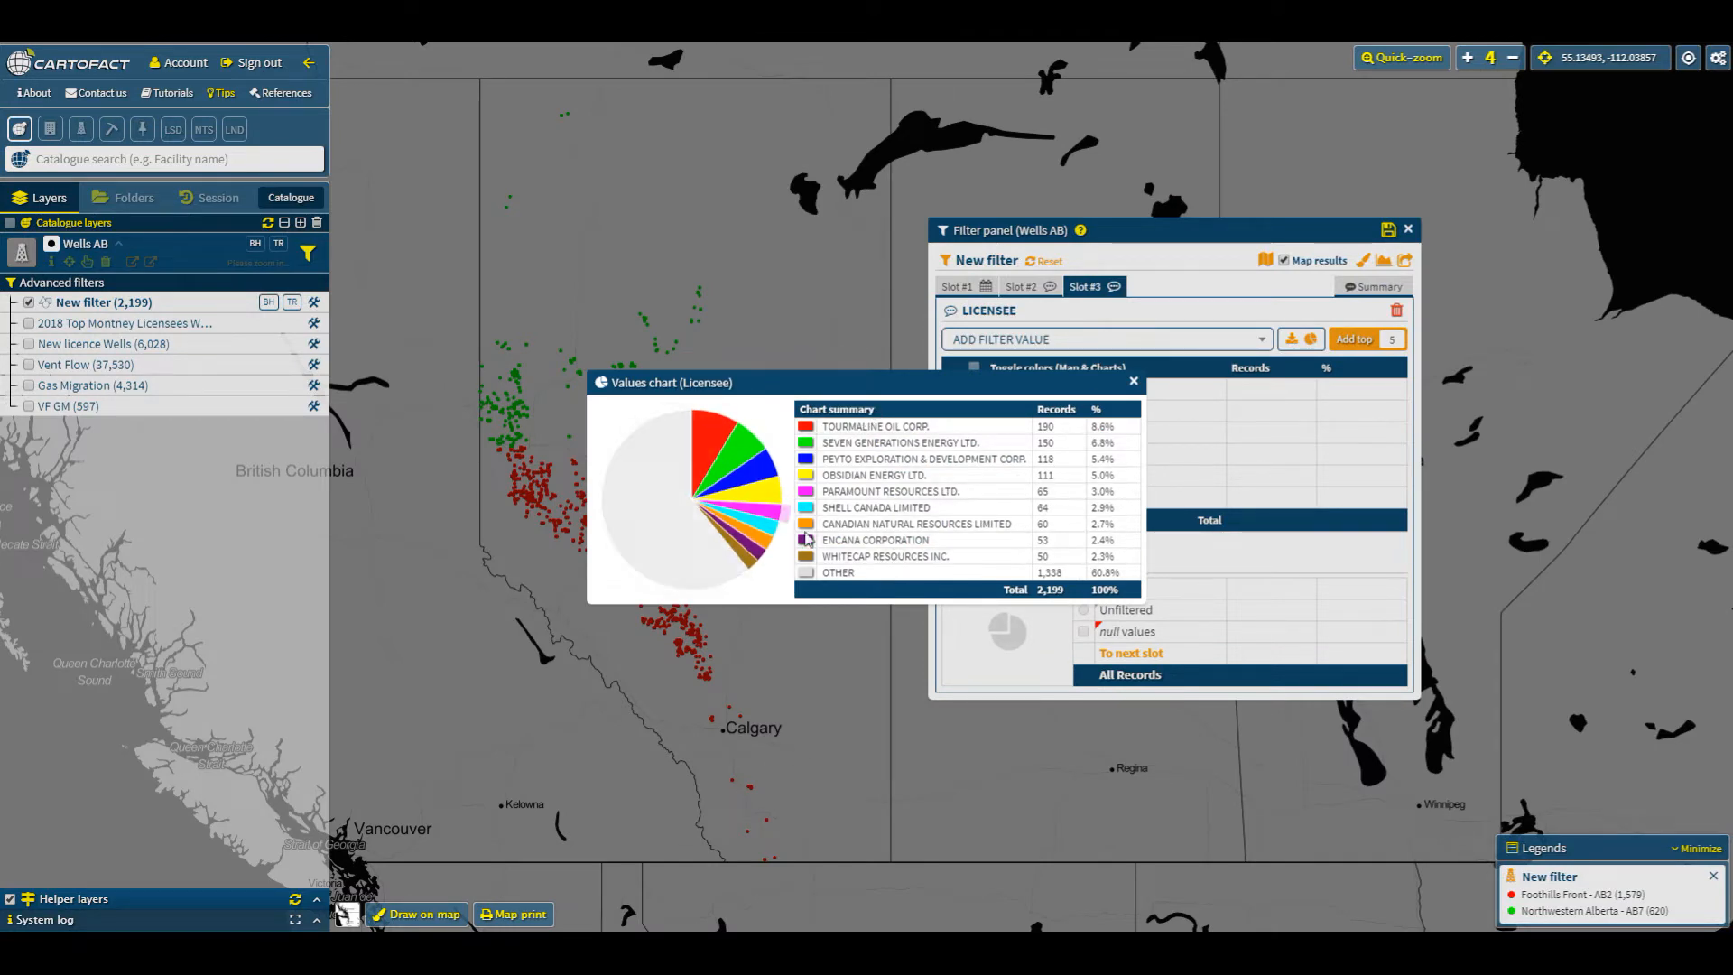
pyautogui.click(1133, 383)
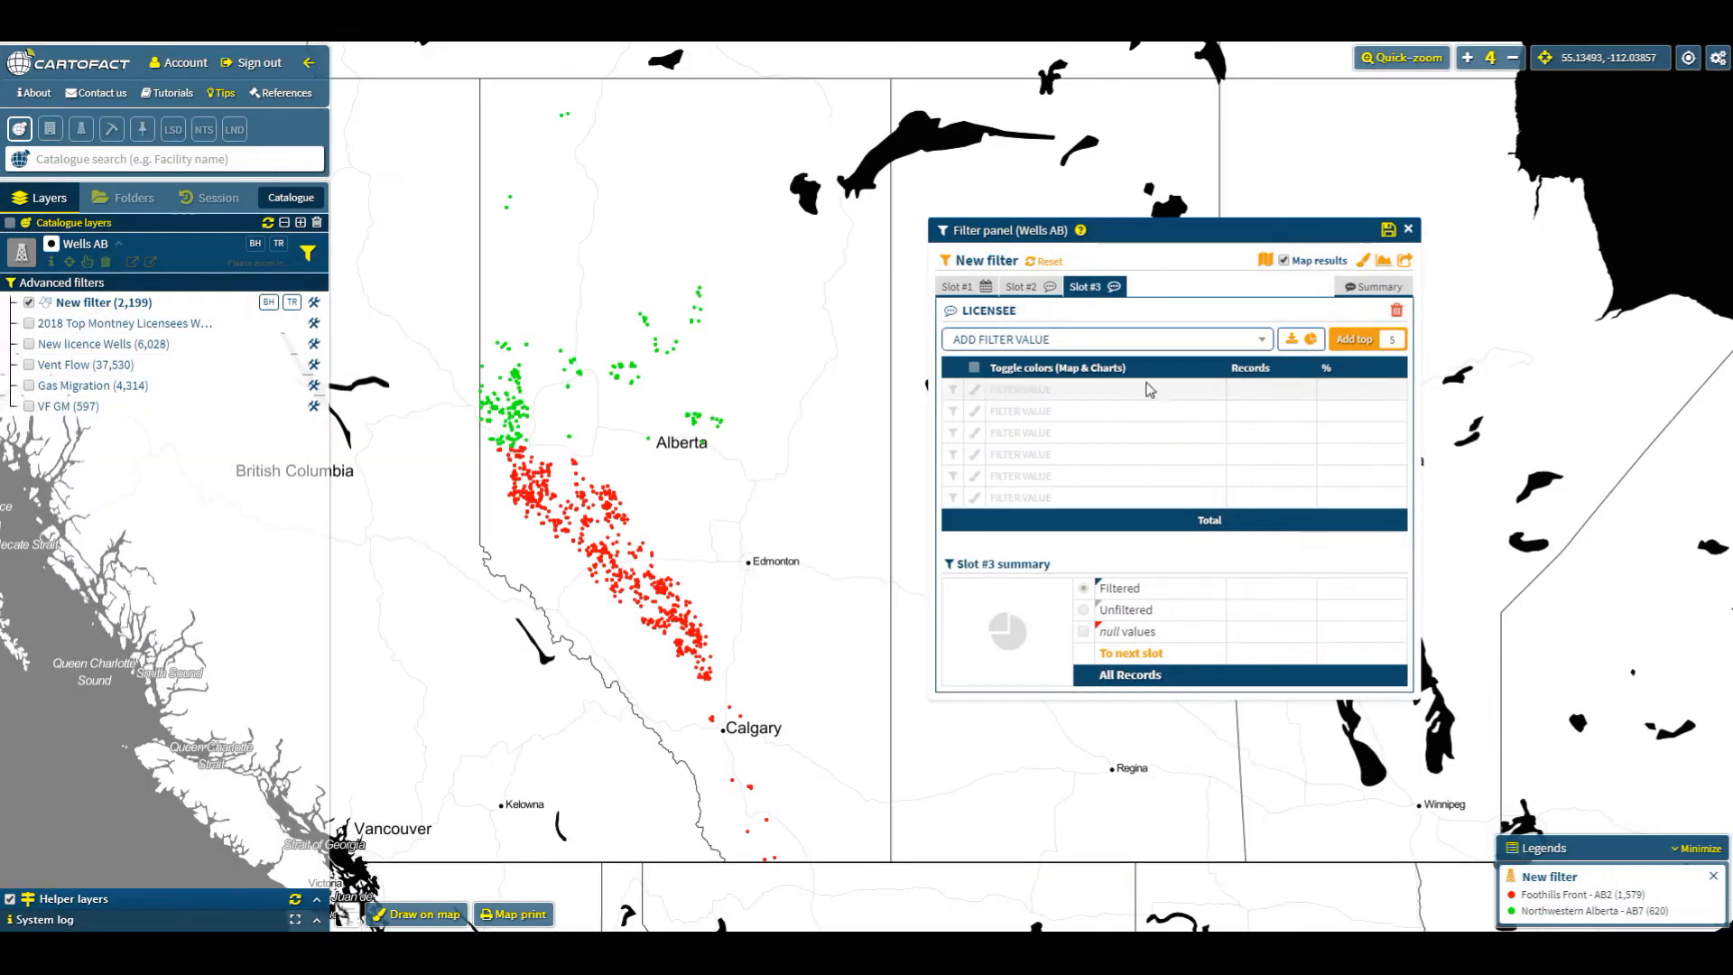
# - Add the top 20 licensees as filter values
pyautogui.moveTo(1387, 341); pyautogui.dragTo(1430, 346)
pyautogui.write('20')
pyautogui.click(1356, 341)
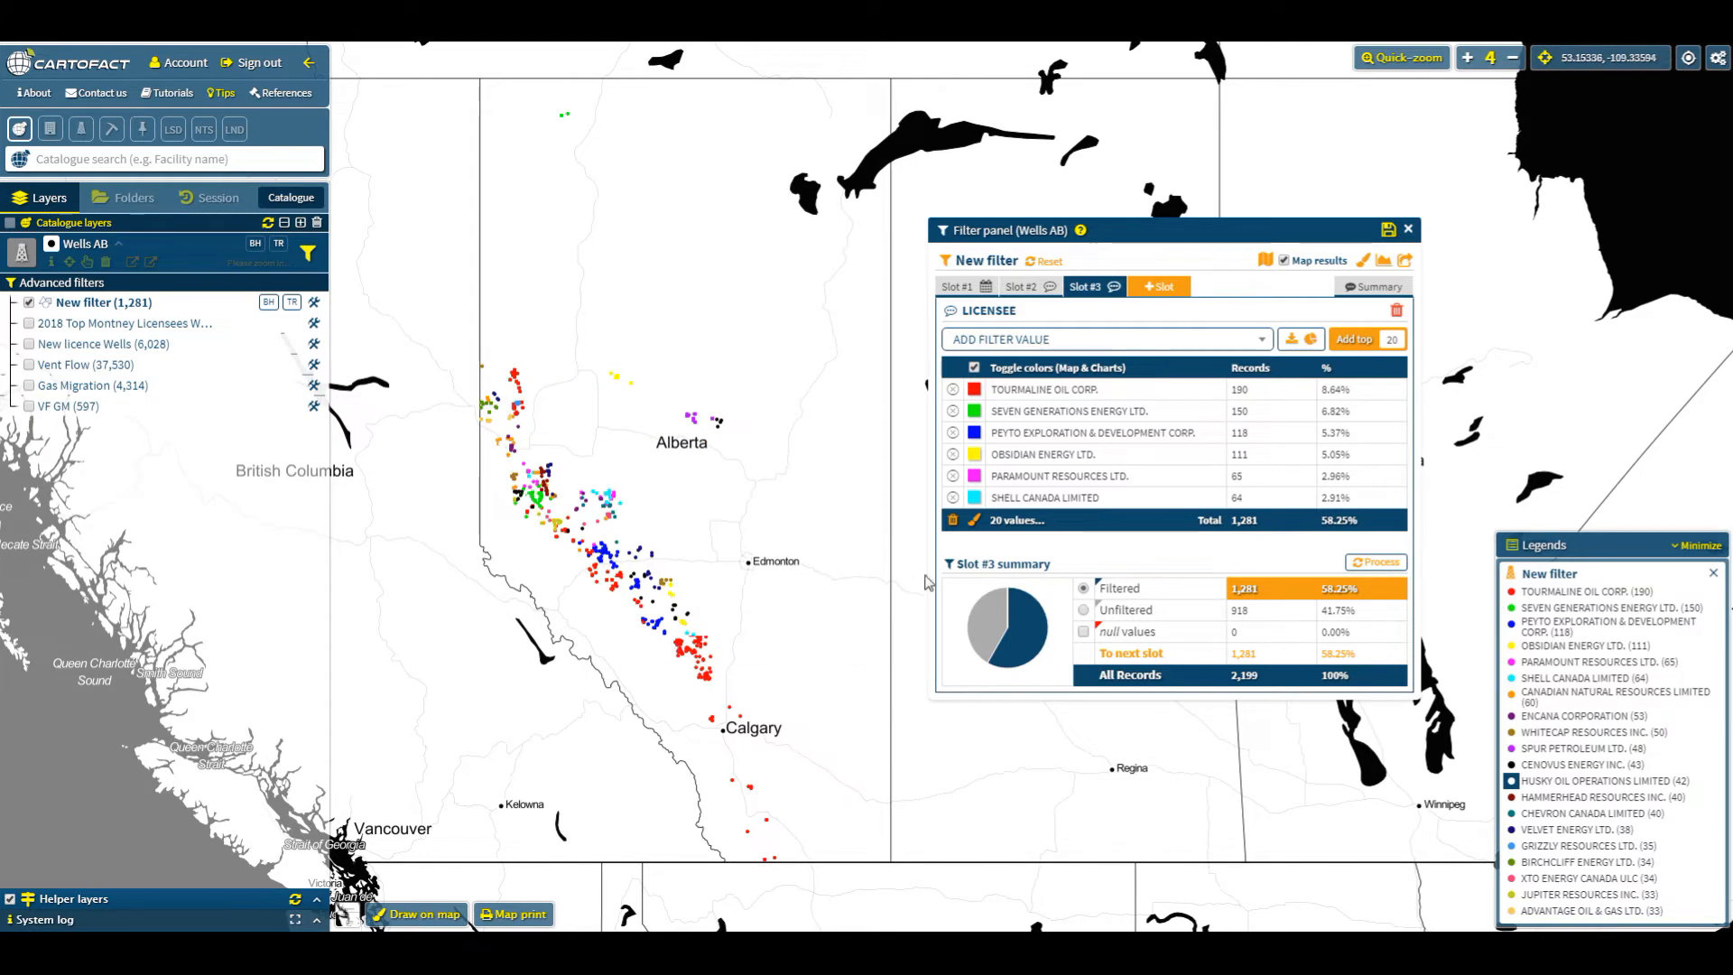
# - Clear the licensee values and filter to PEYTO EXPLORATION & DEVELOPMENT CORP. only
pyautogui.click(975, 522)
pyautogui.moveTo(1004, 548); pyautogui.dragTo(1014, 547)
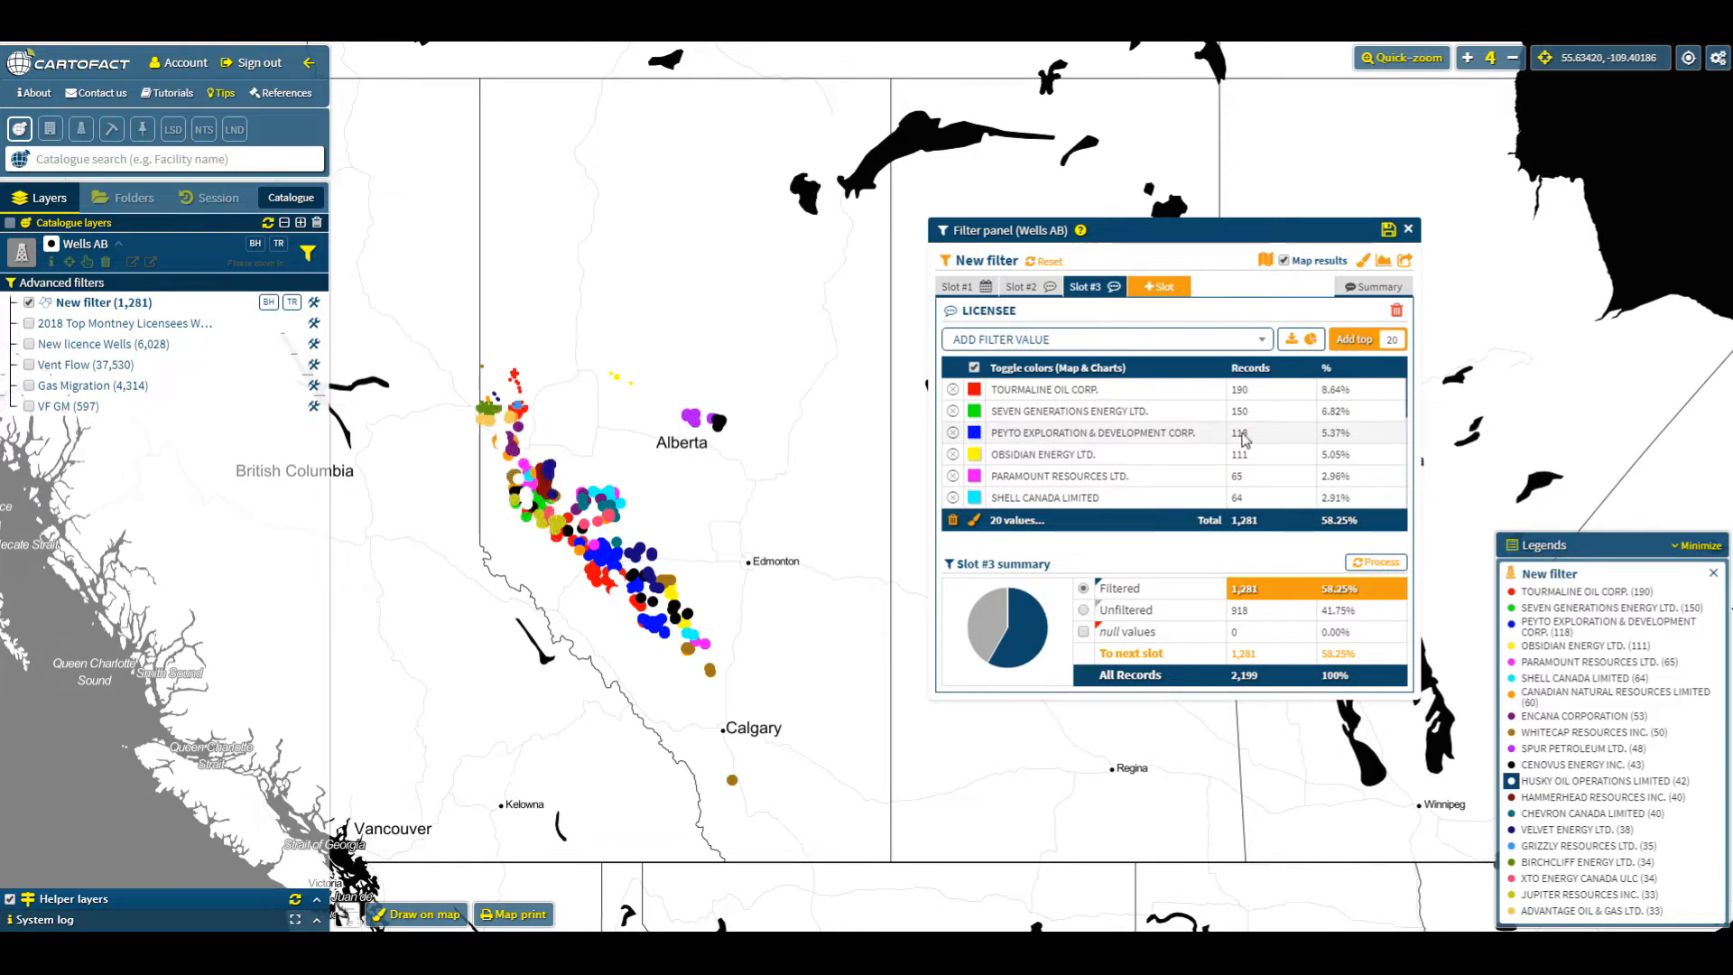
pyautogui.click(953, 522)
pyautogui.click(1149, 349)
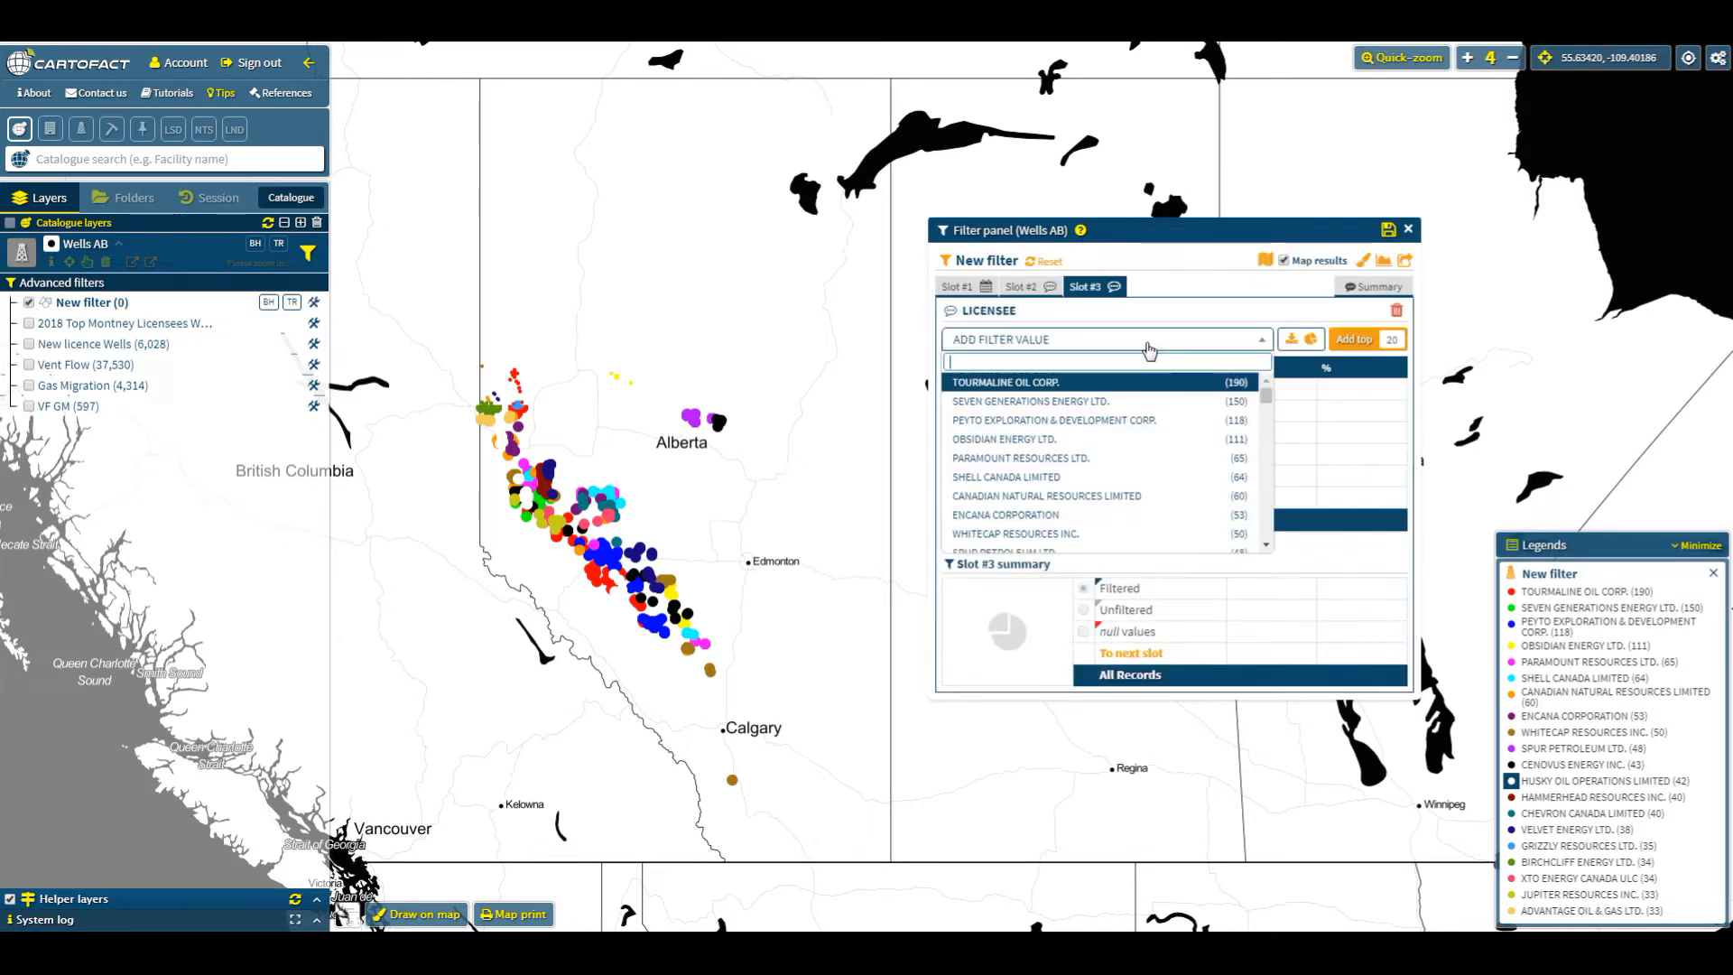
pyautogui.write('peyt')
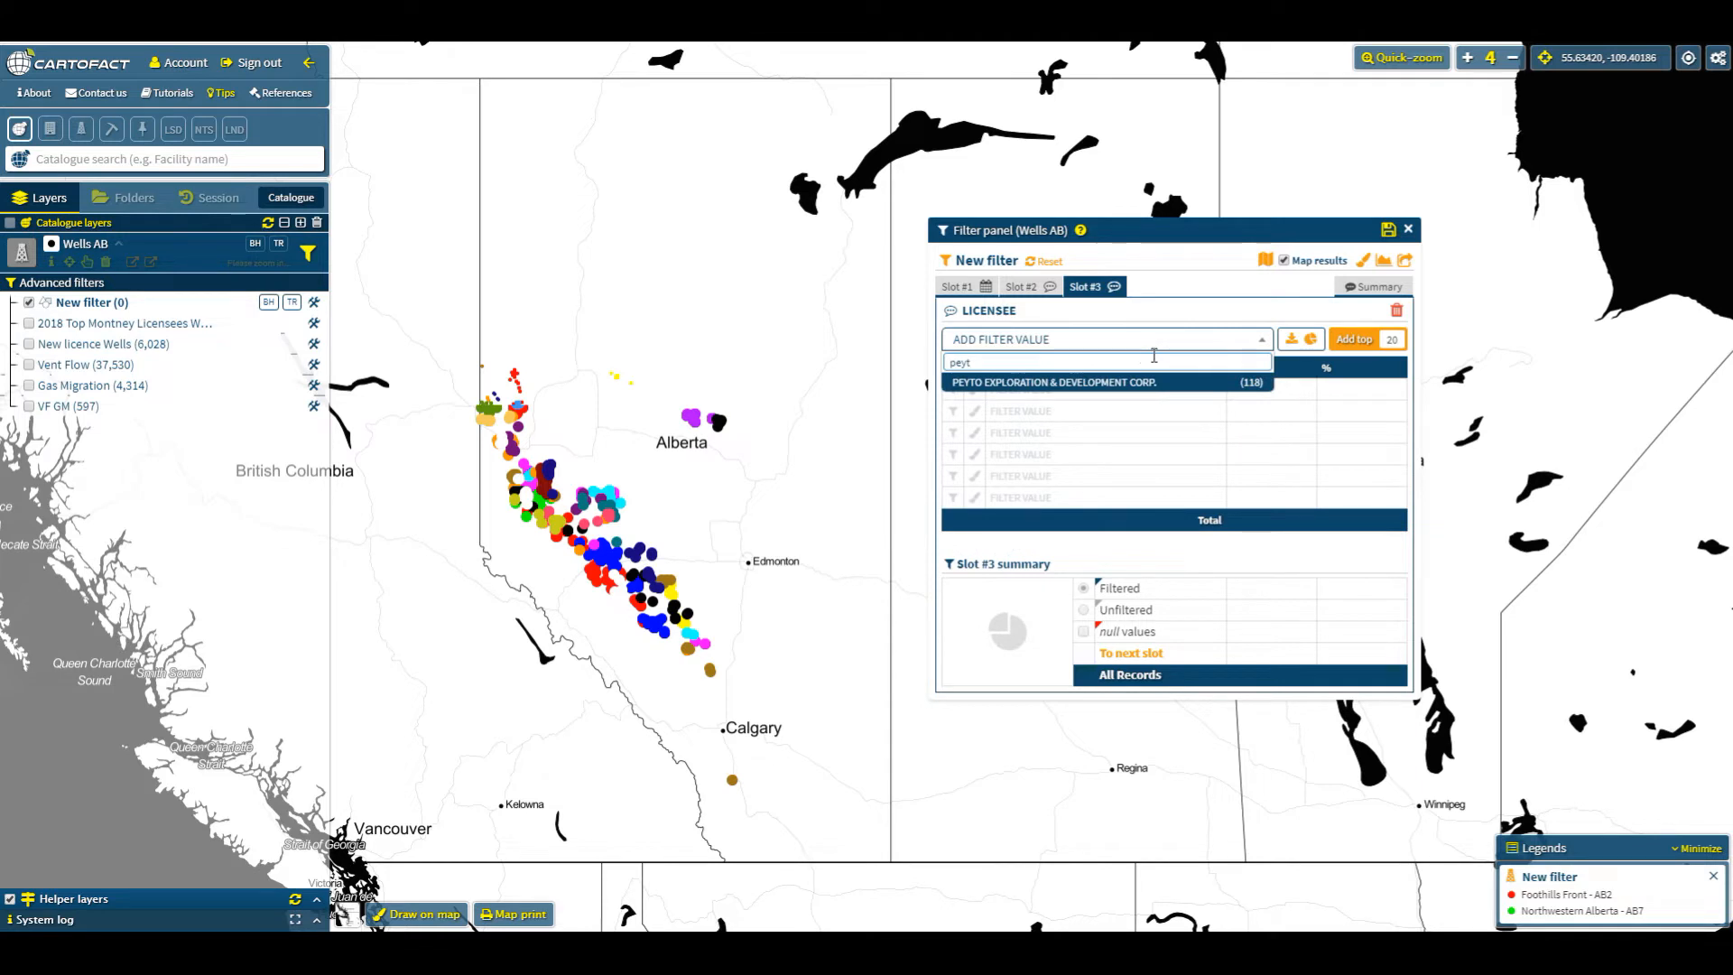
pyautogui.click(1140, 382)
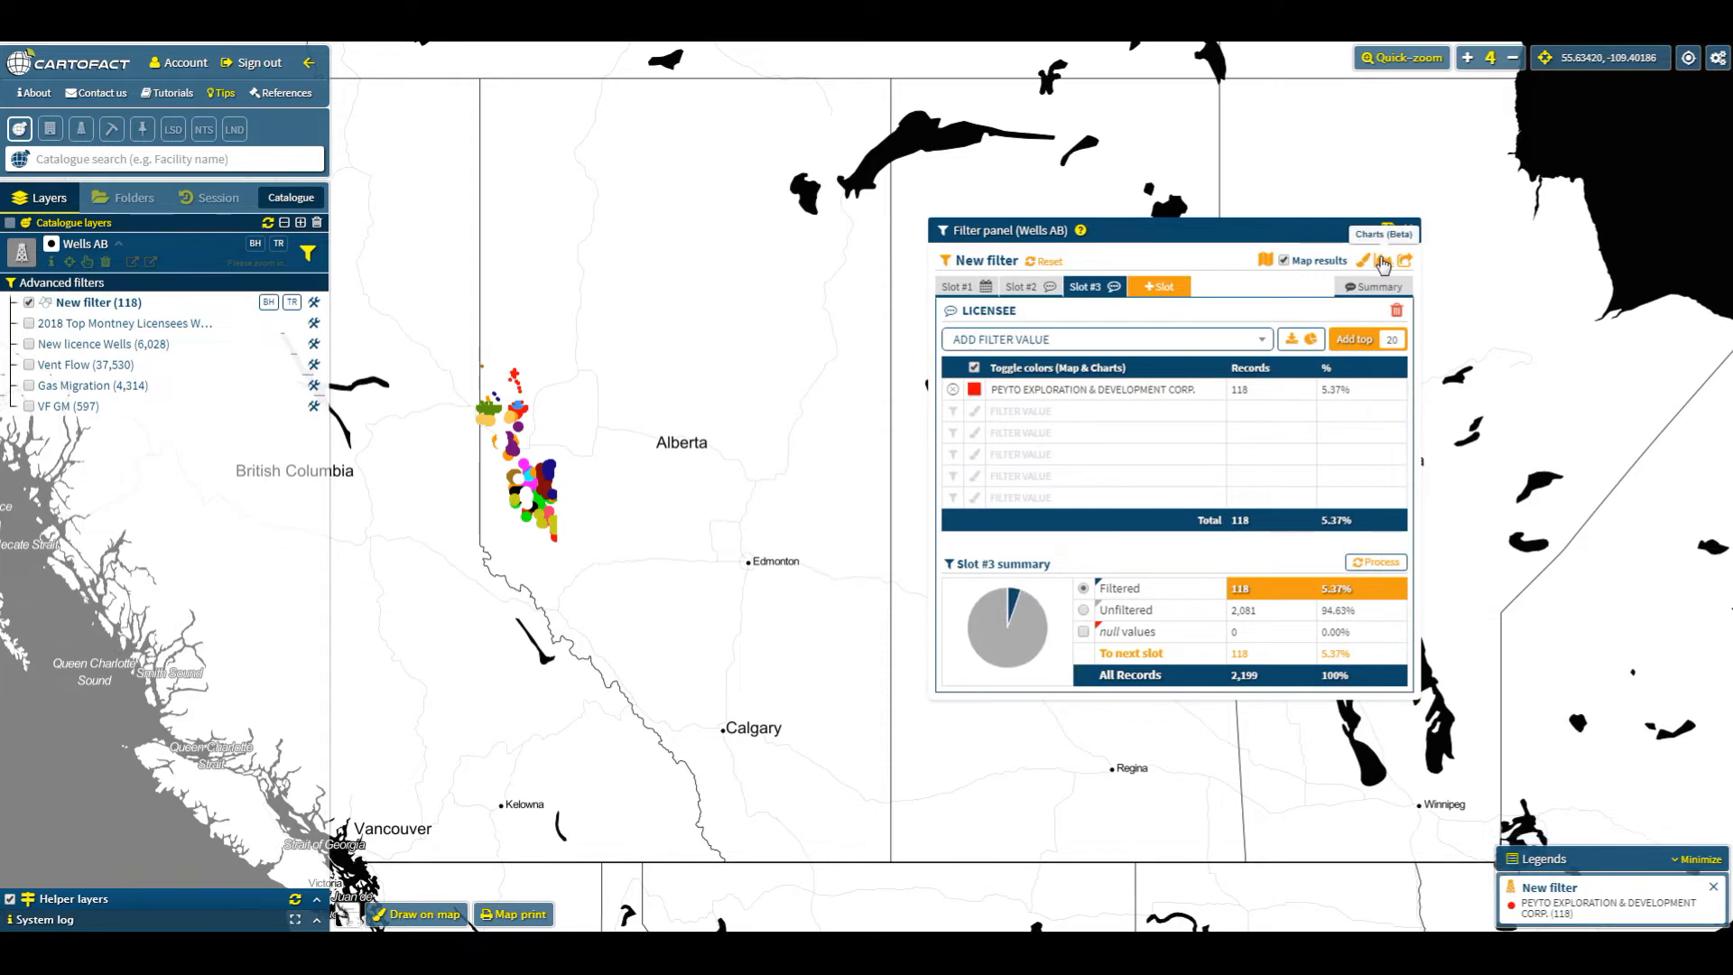
# - Select UWI, Licensee and all Well Casing columns as export attributes in the export settings
pyautogui.click(1405, 262)
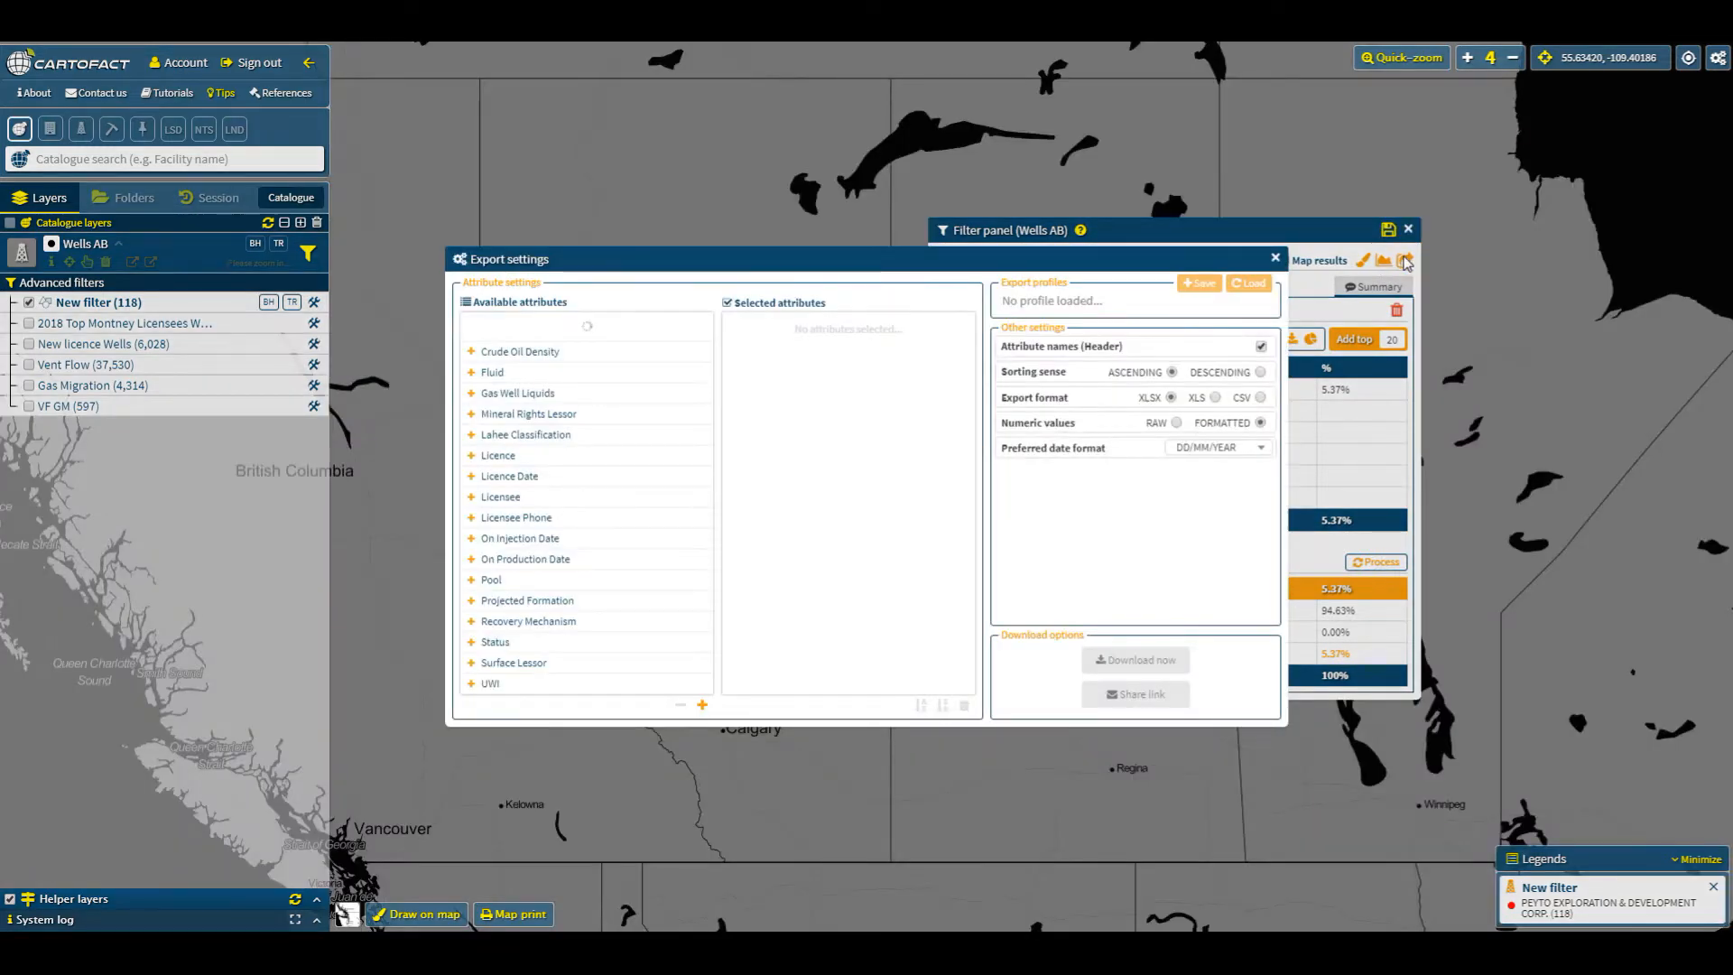
pyautogui.click(502, 683)
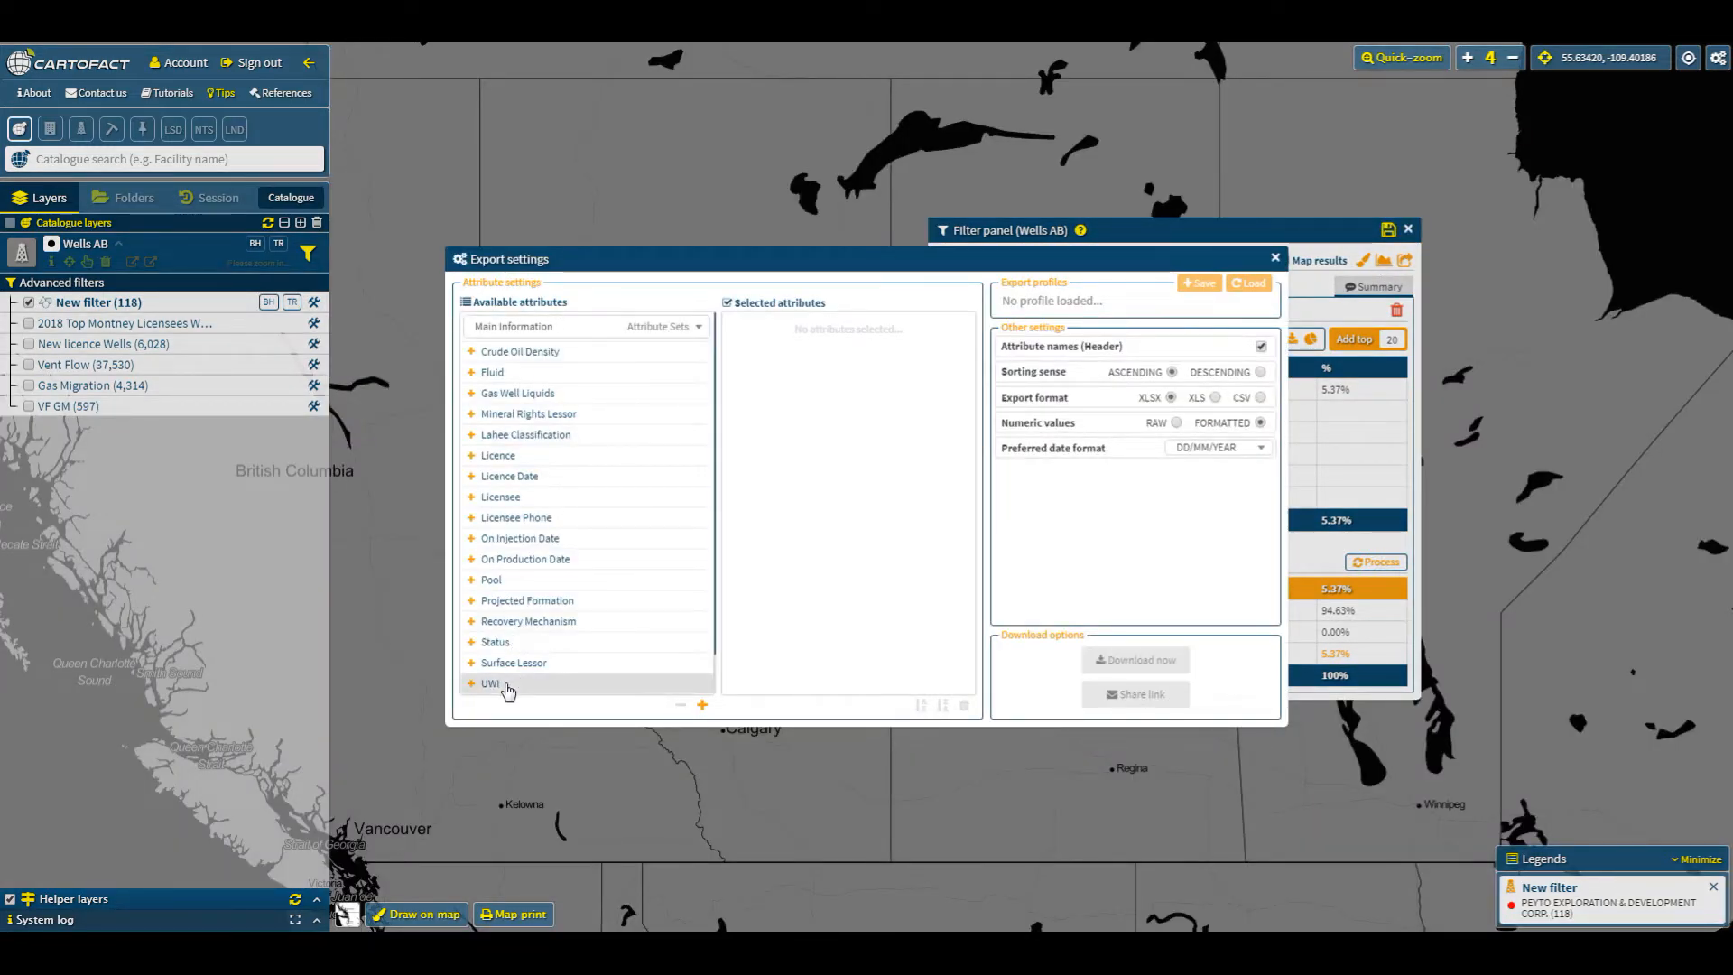
pyautogui.click(522, 497)
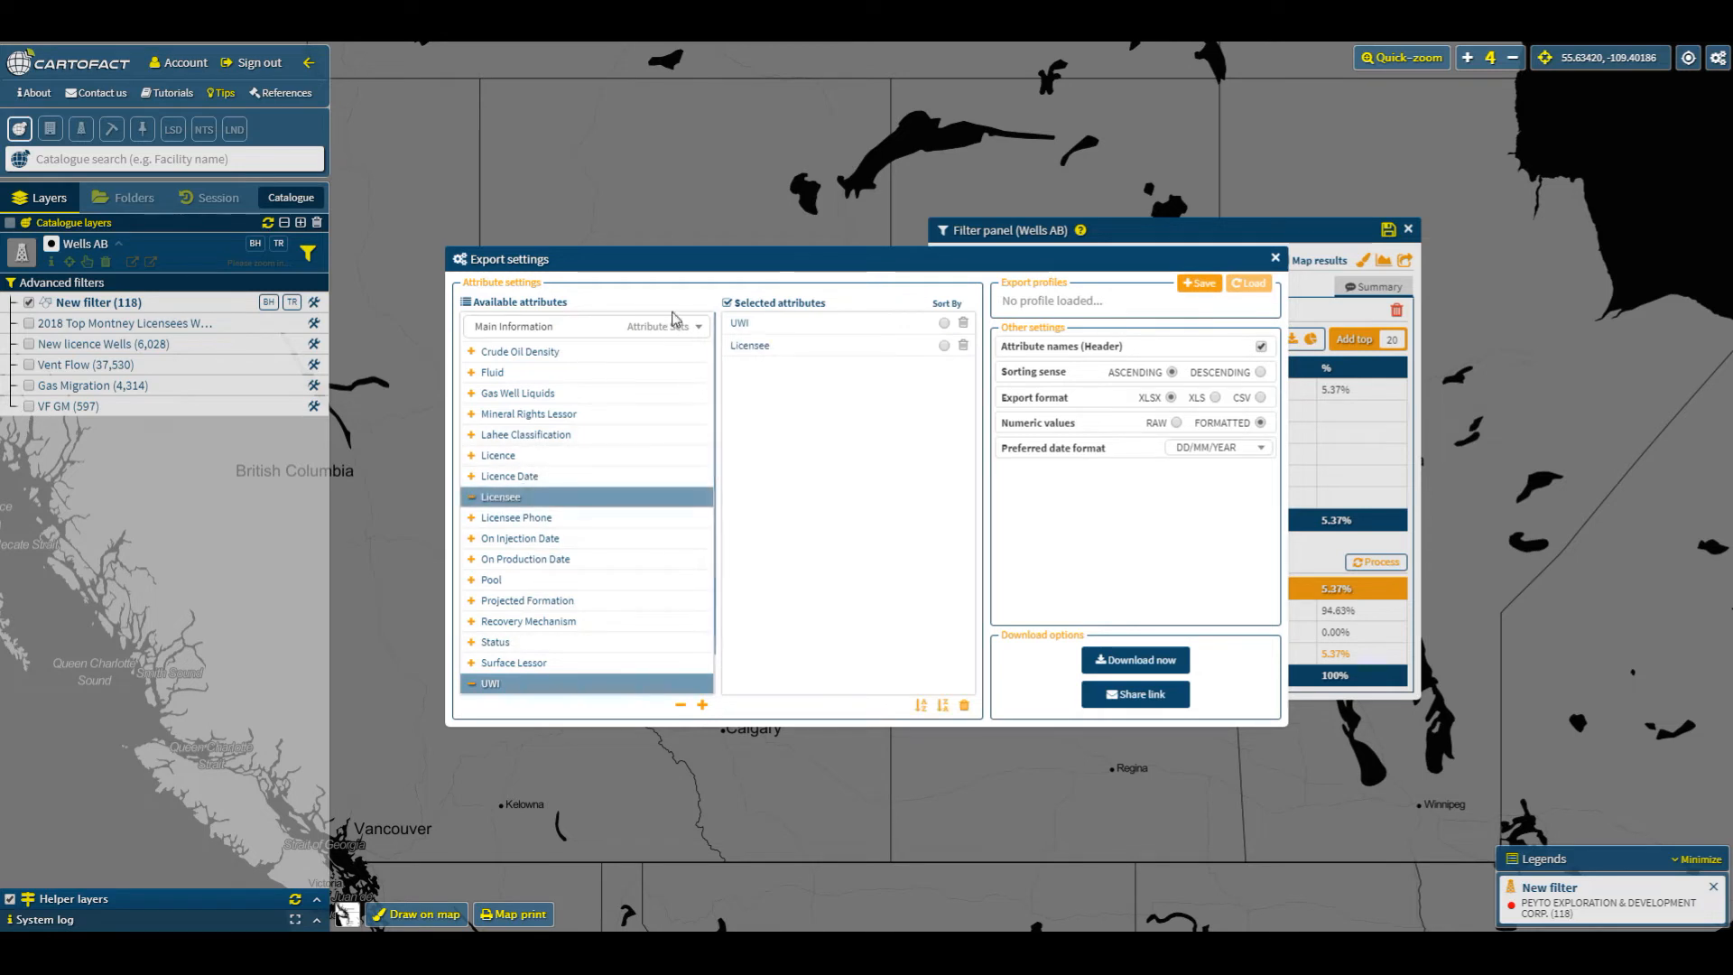
pyautogui.click(676, 326)
pyautogui.scroll(-3, 614, 526)
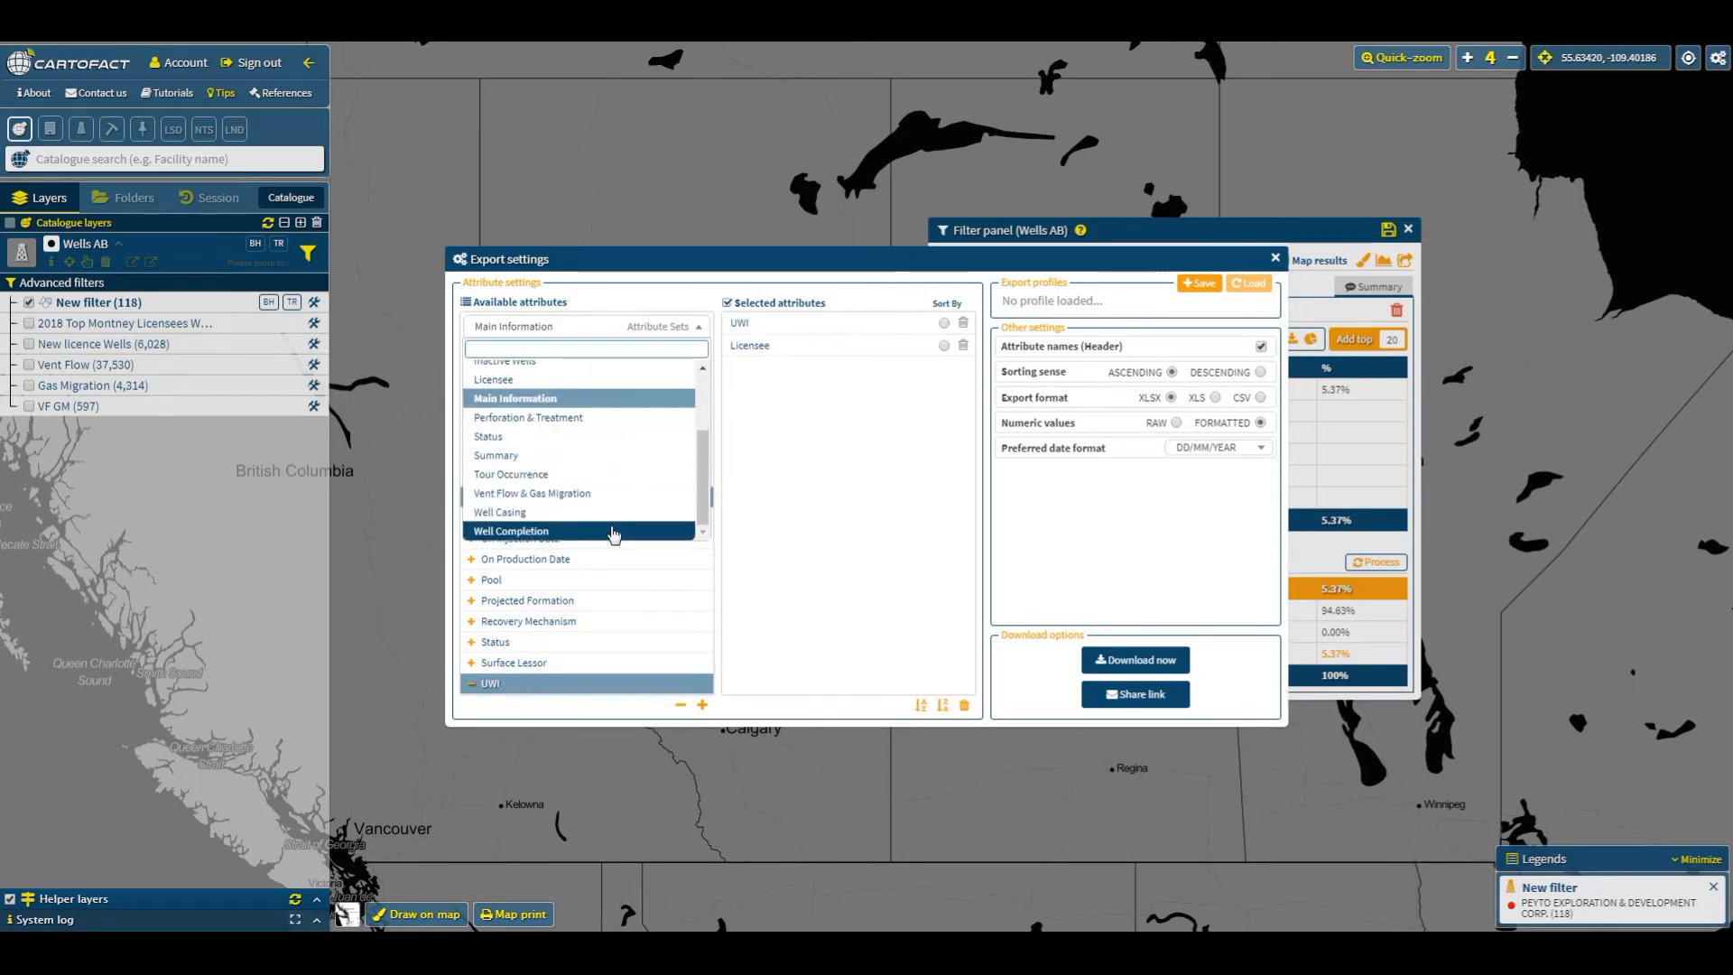
pyautogui.click(570, 523)
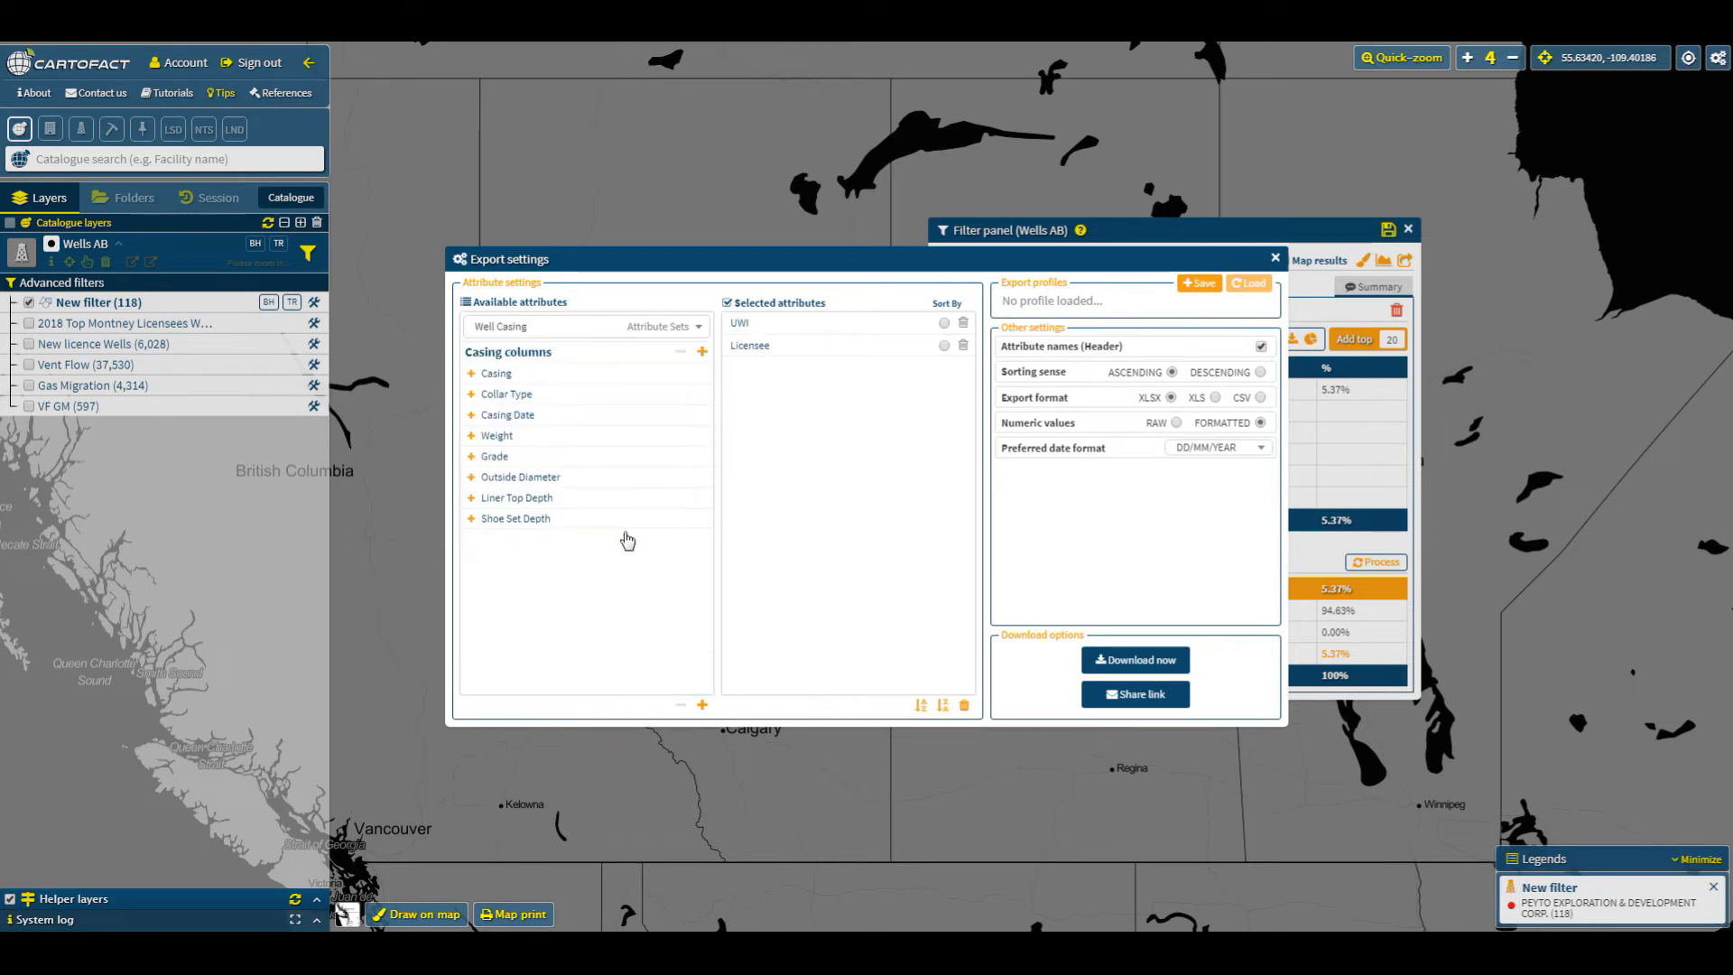
pyautogui.click(702, 705)
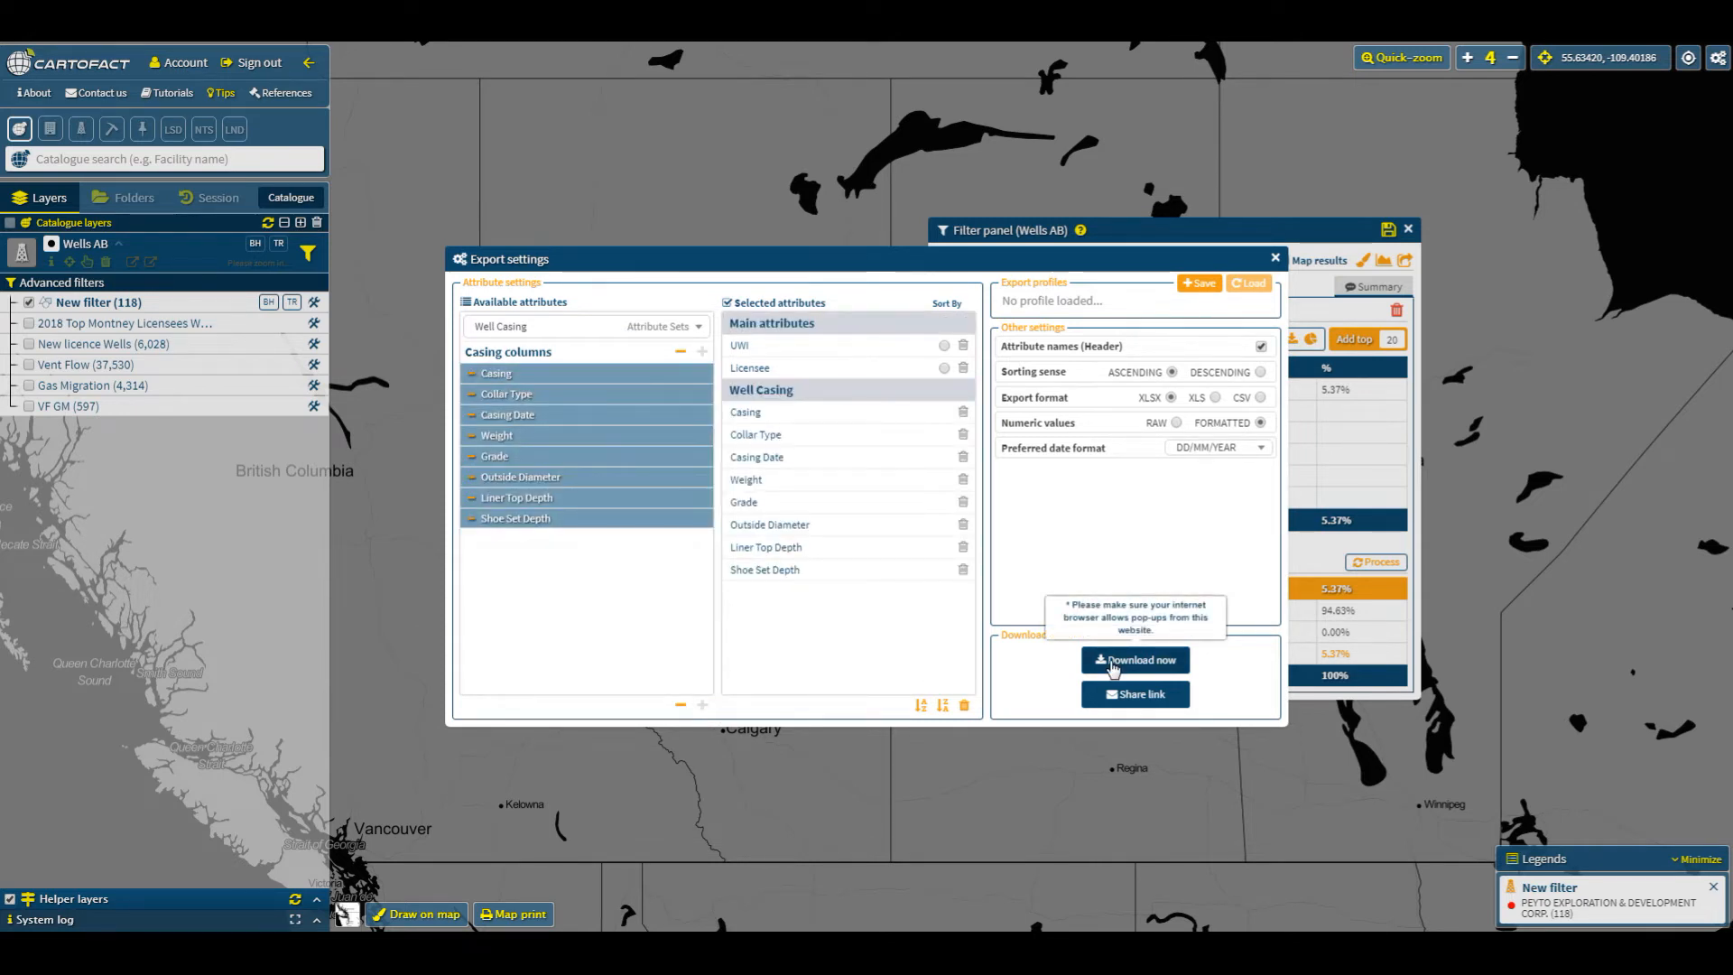
pyautogui.click(1275, 258)
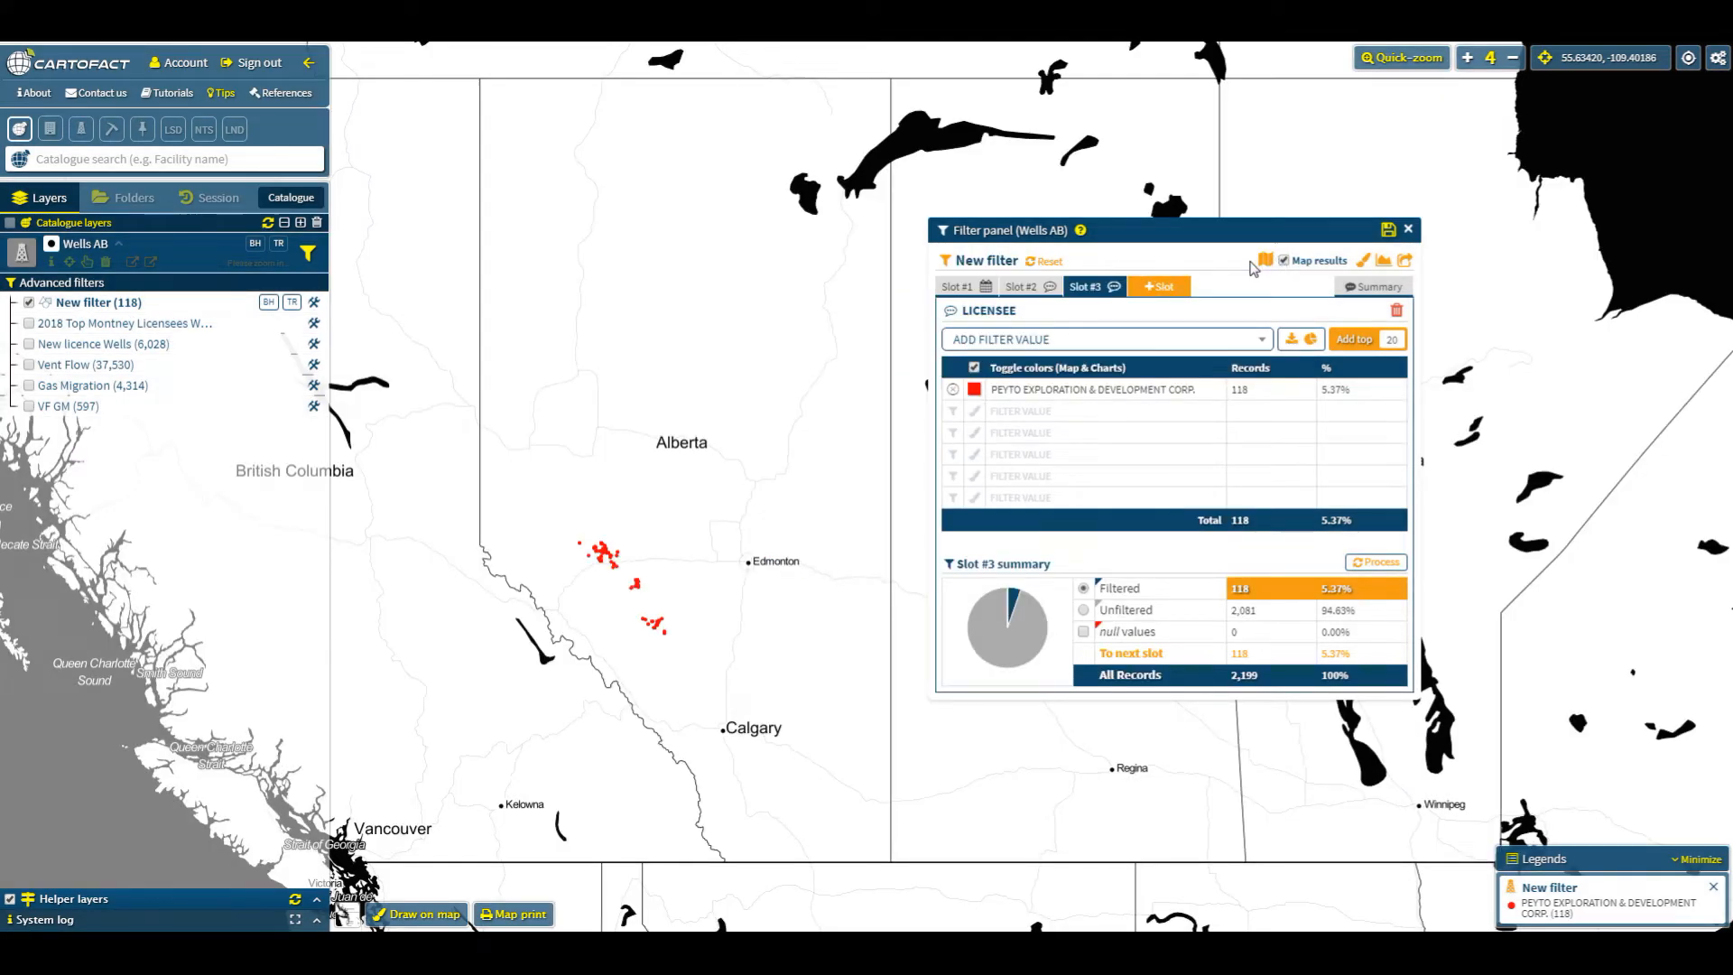
# - Reset the filter and set a Licence Date slot to the last 18 months
pyautogui.click(1048, 265)
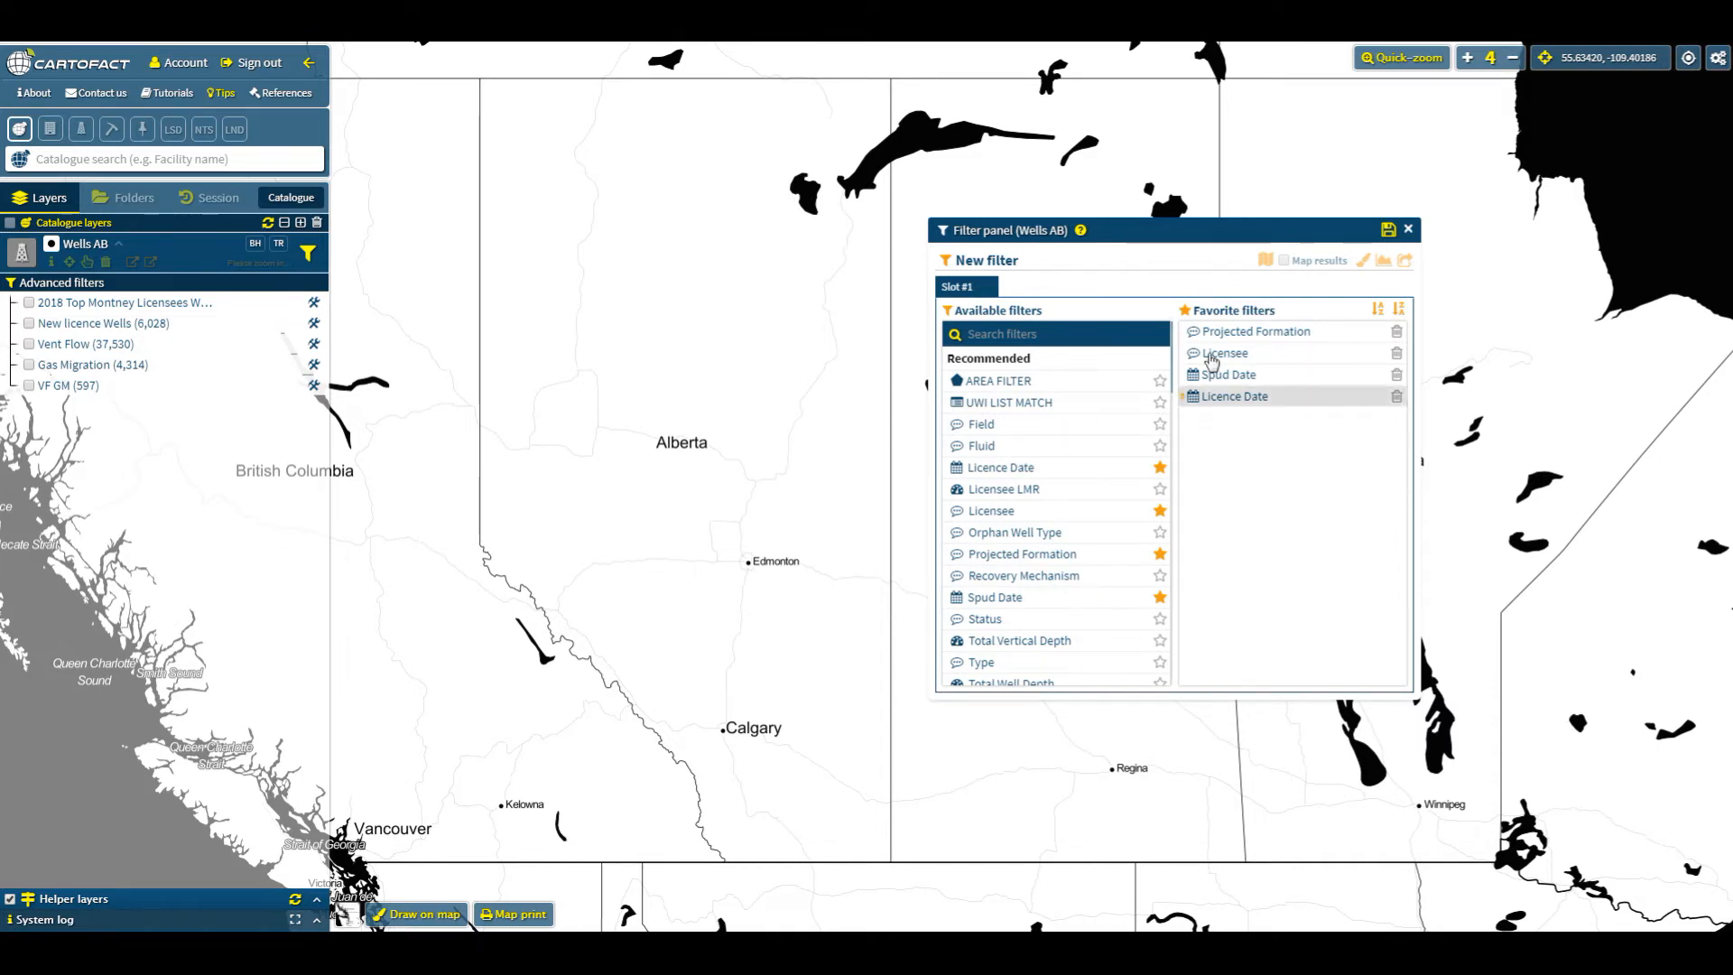
pyautogui.click(1249, 398)
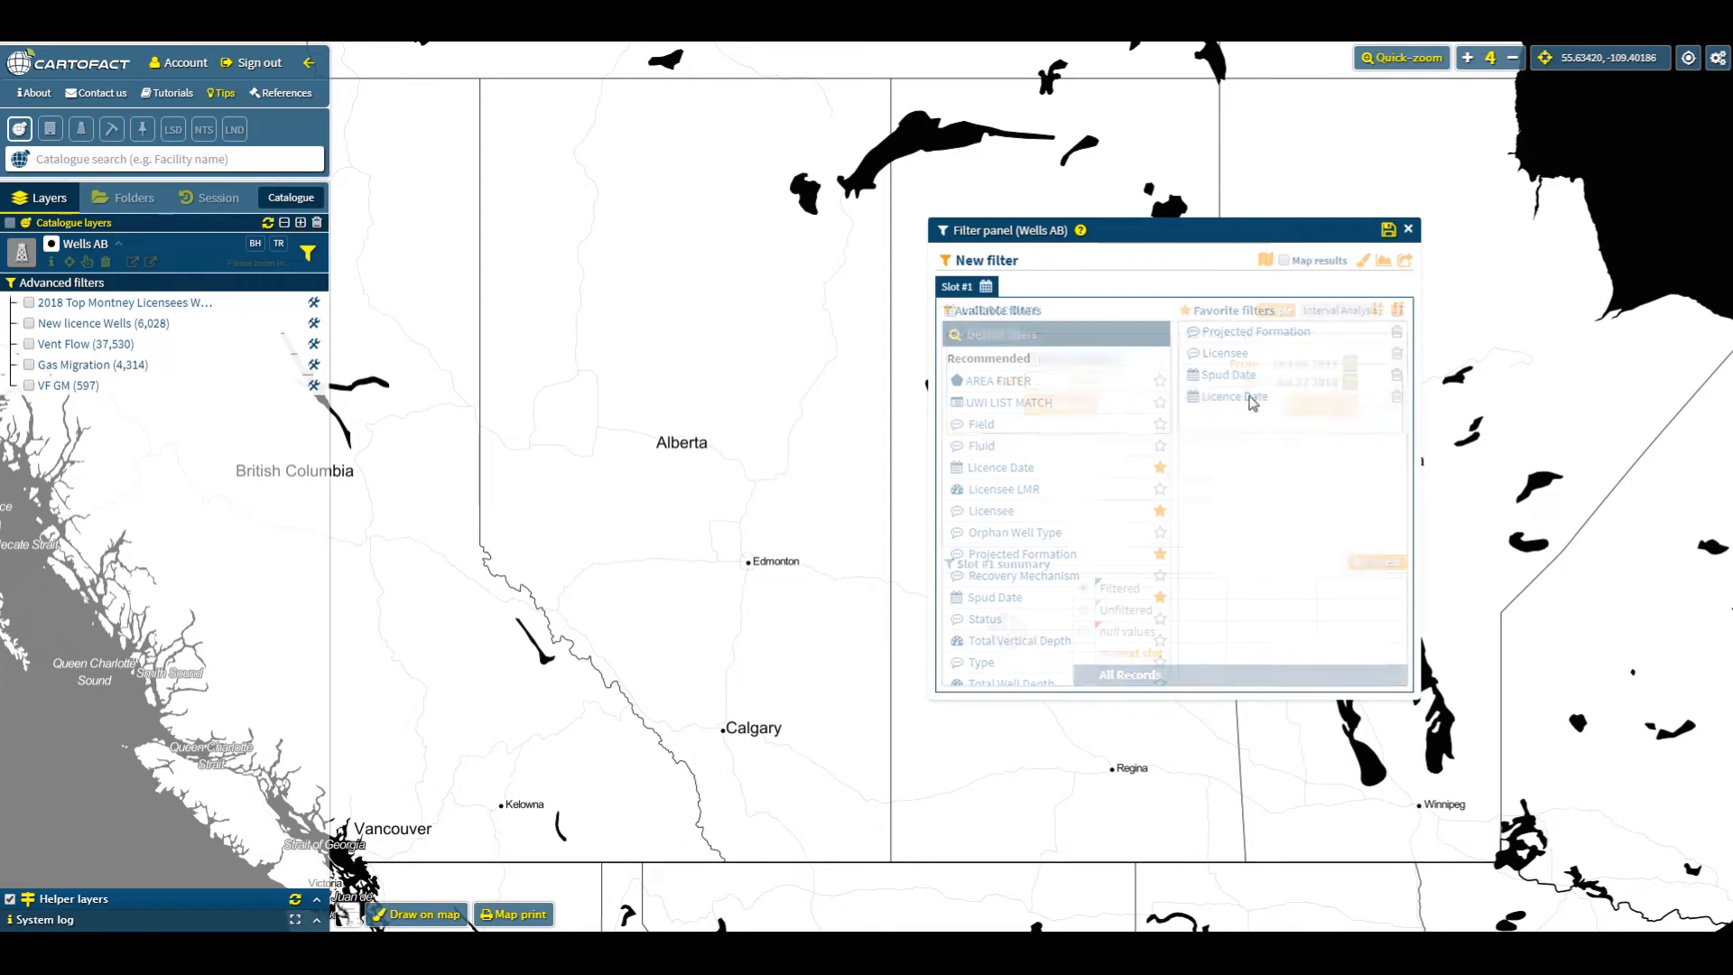
pyautogui.click(1048, 379)
pyautogui.write('1')
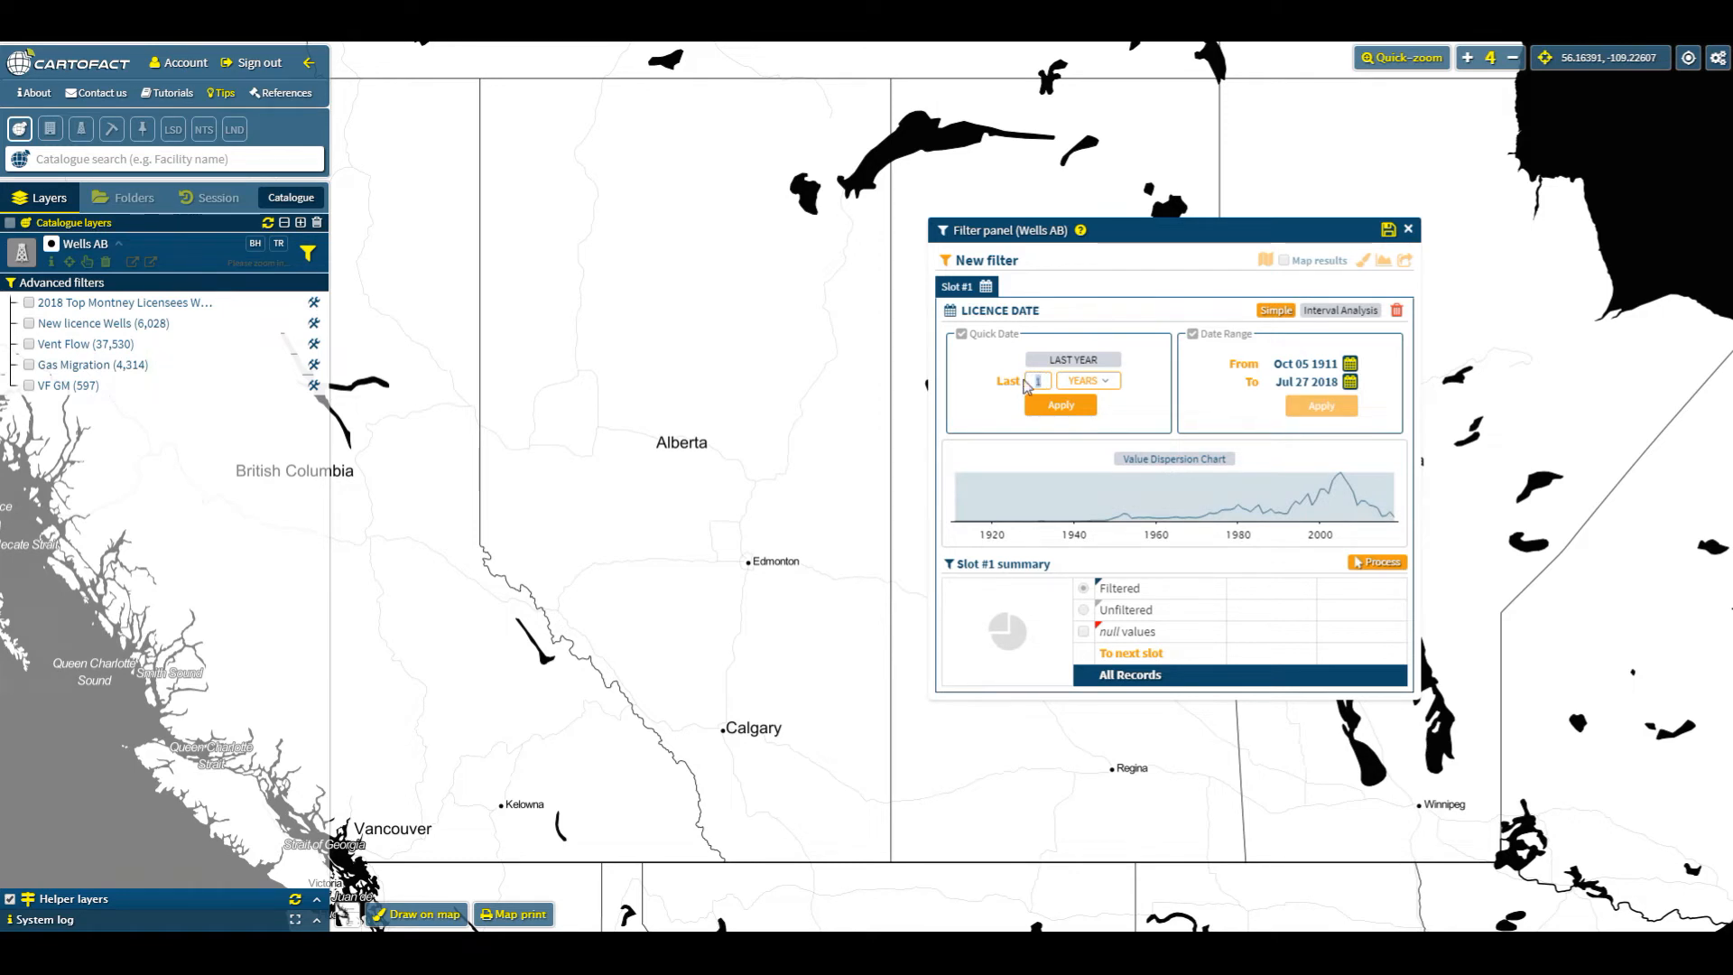
pyautogui.write('8')
pyautogui.click(1088, 380)
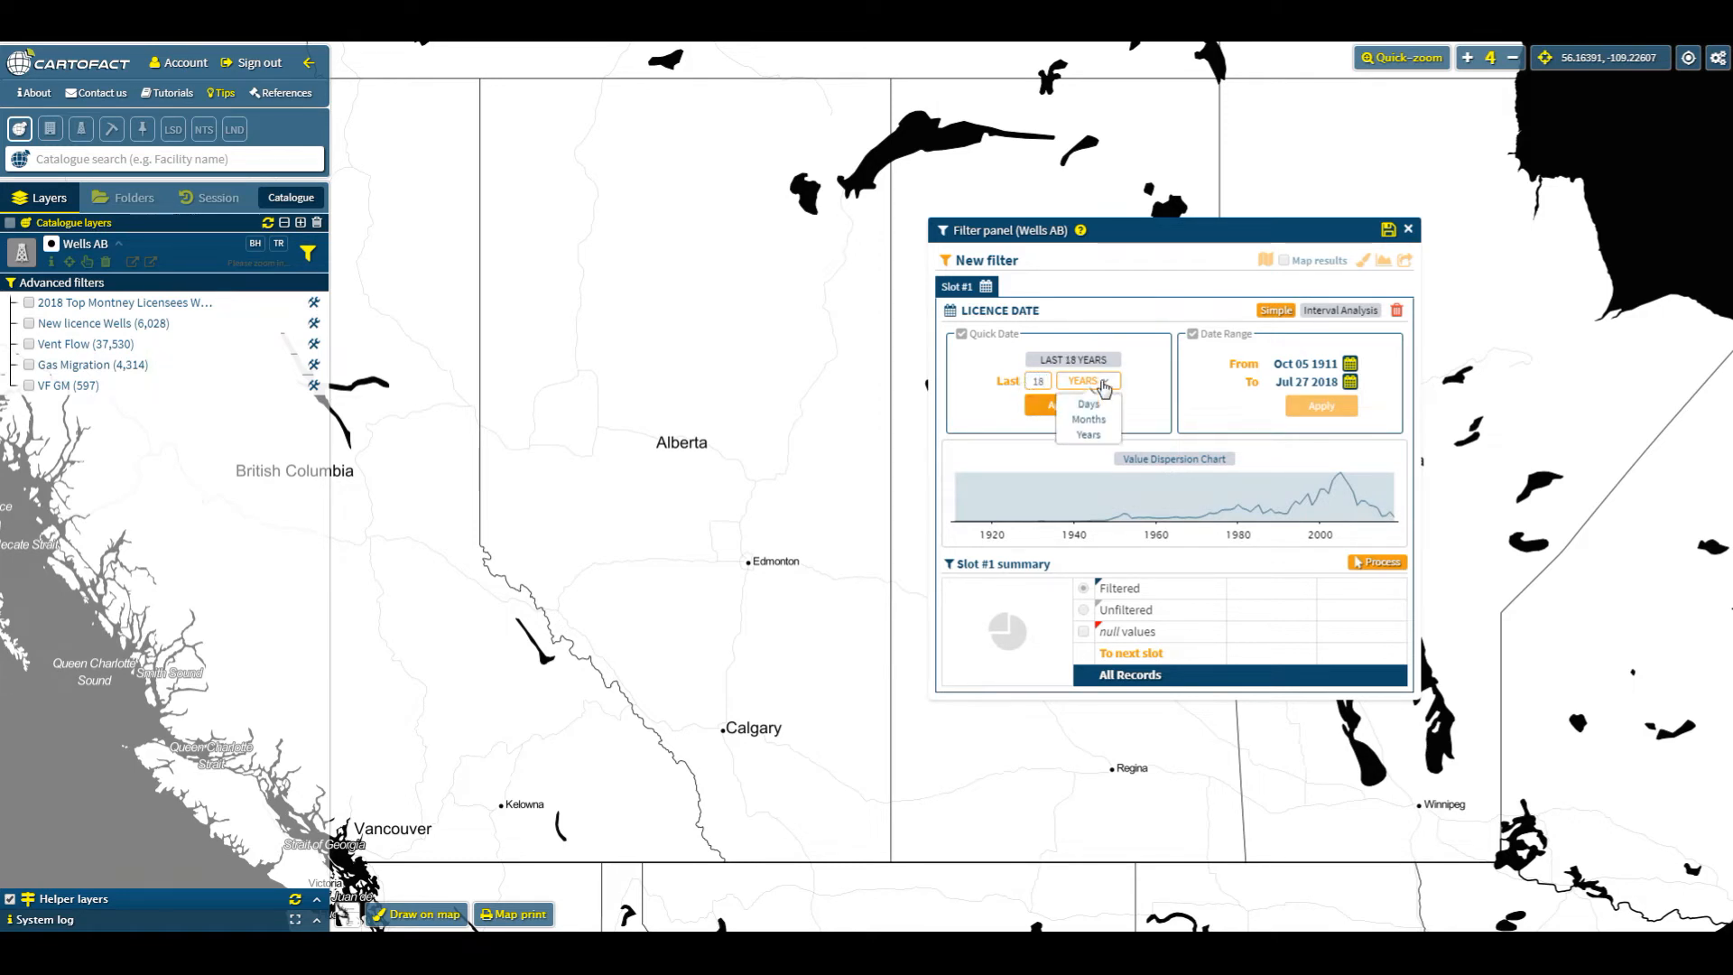
pyautogui.click(1085, 408)
pyautogui.click(1082, 411)
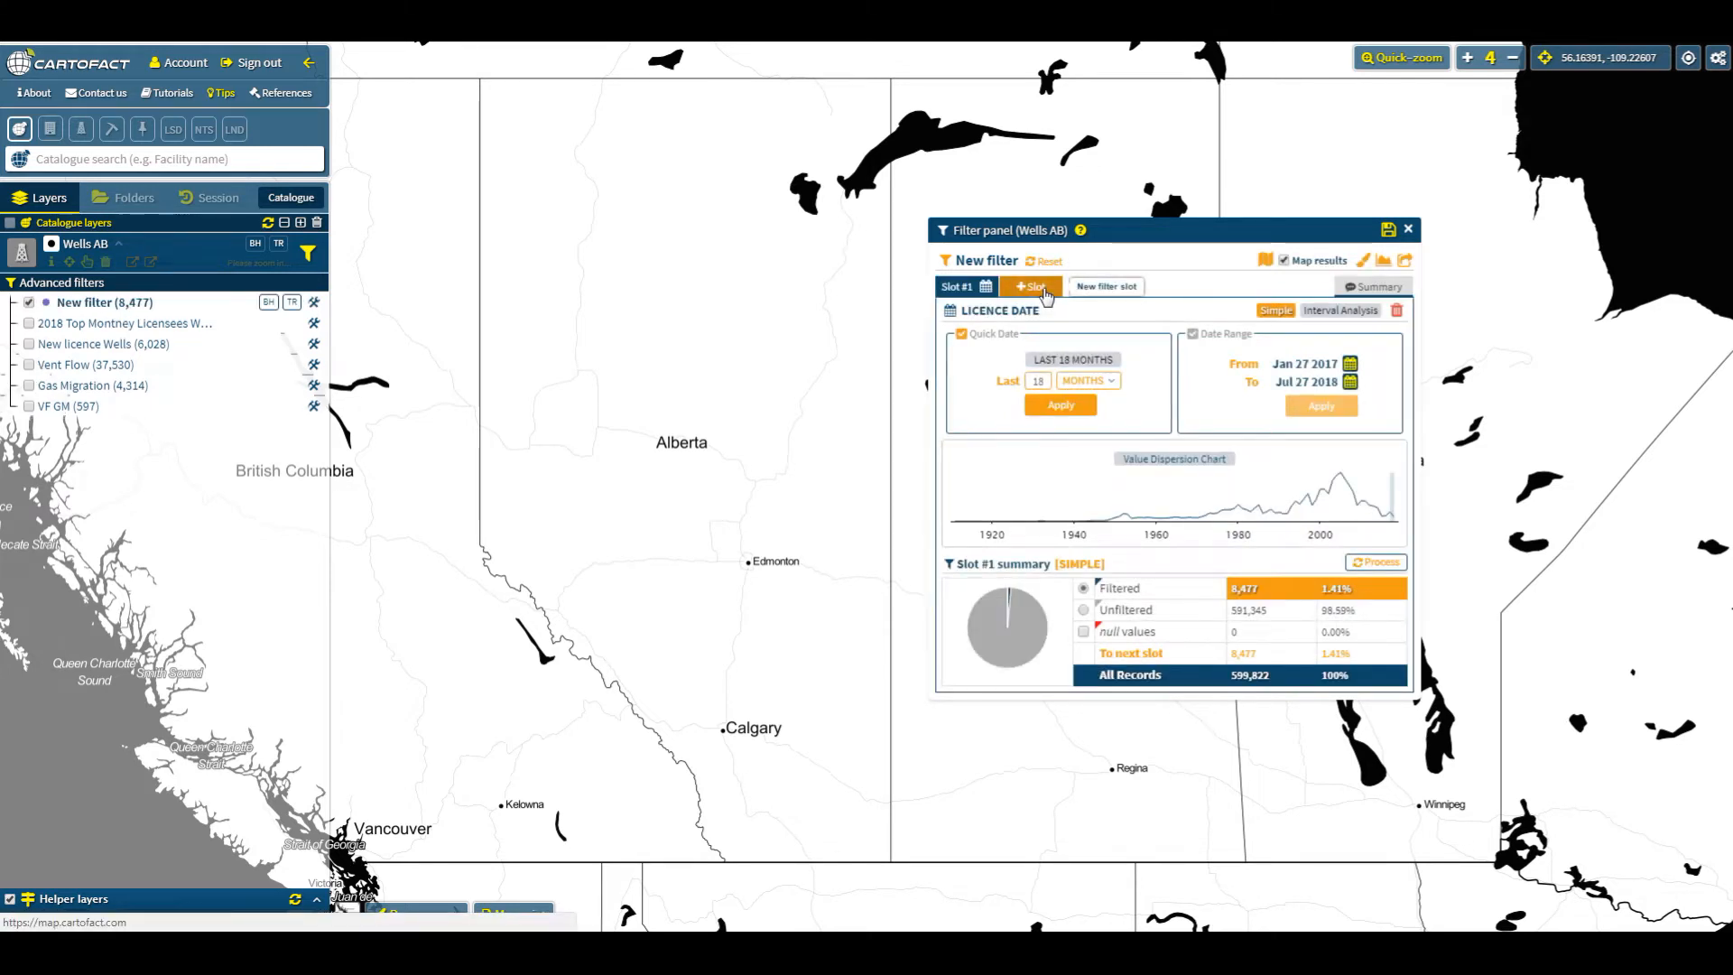
# - Add a second slot, search for casing, favourite Casing Specification and open it as the slot filter
pyautogui.click(1045, 291)
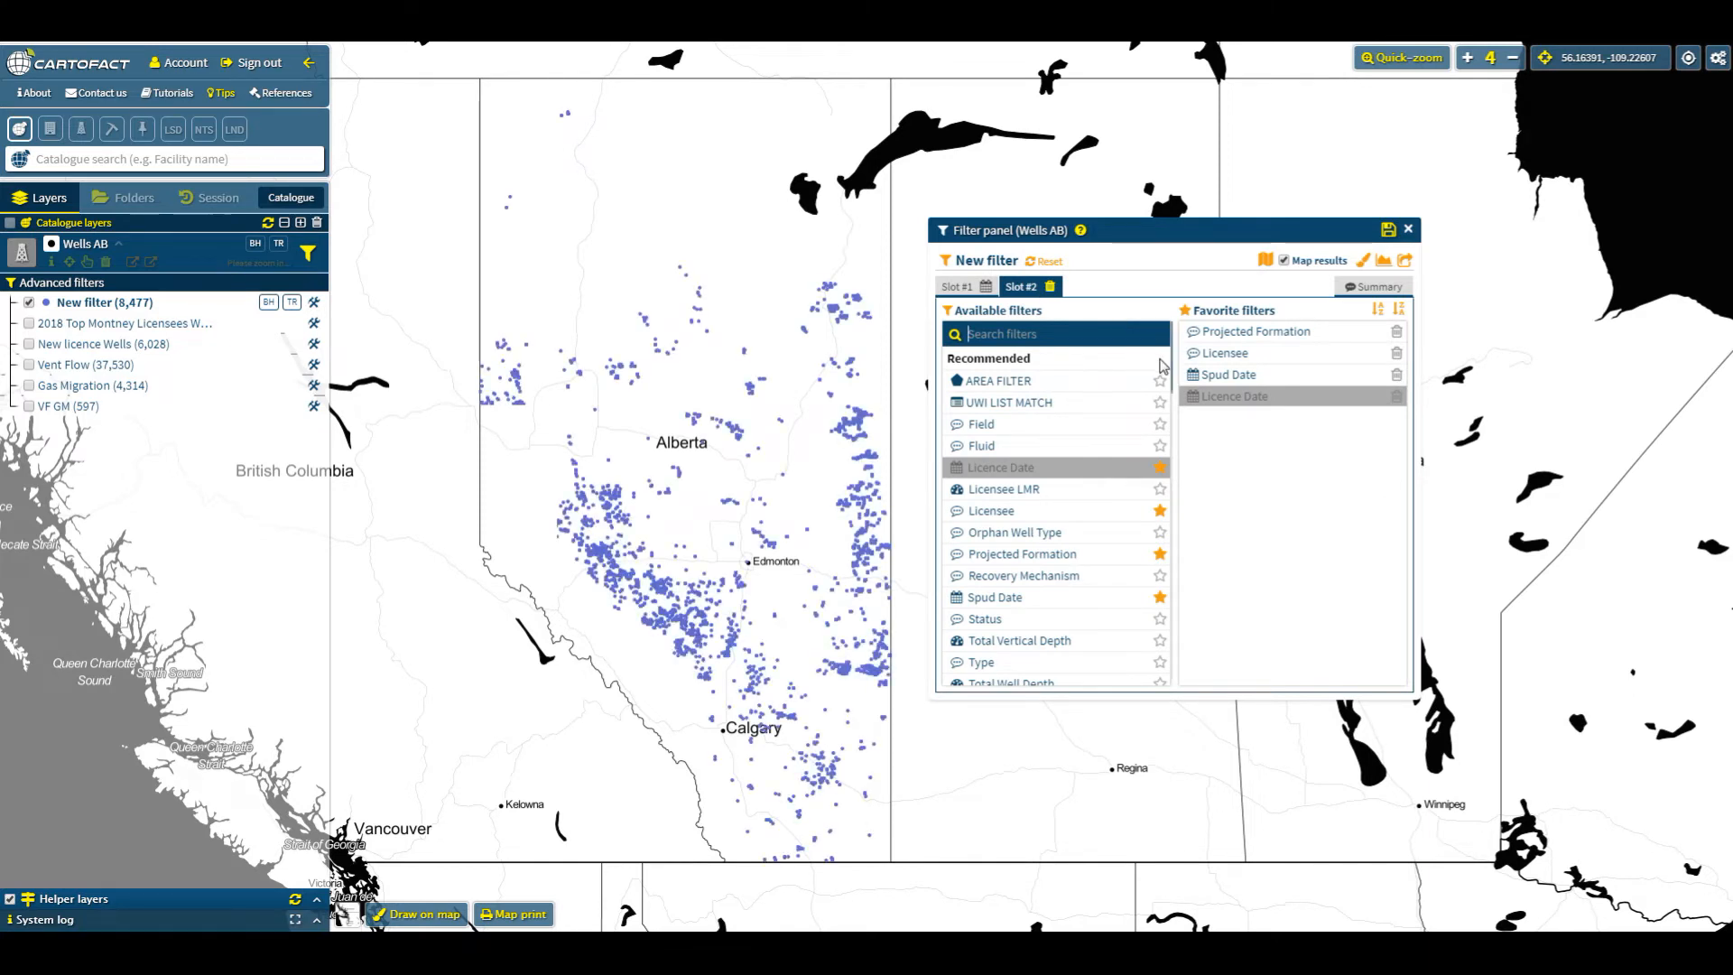
pyautogui.moveTo(1172, 366); pyautogui.dragTo(1170, 684)
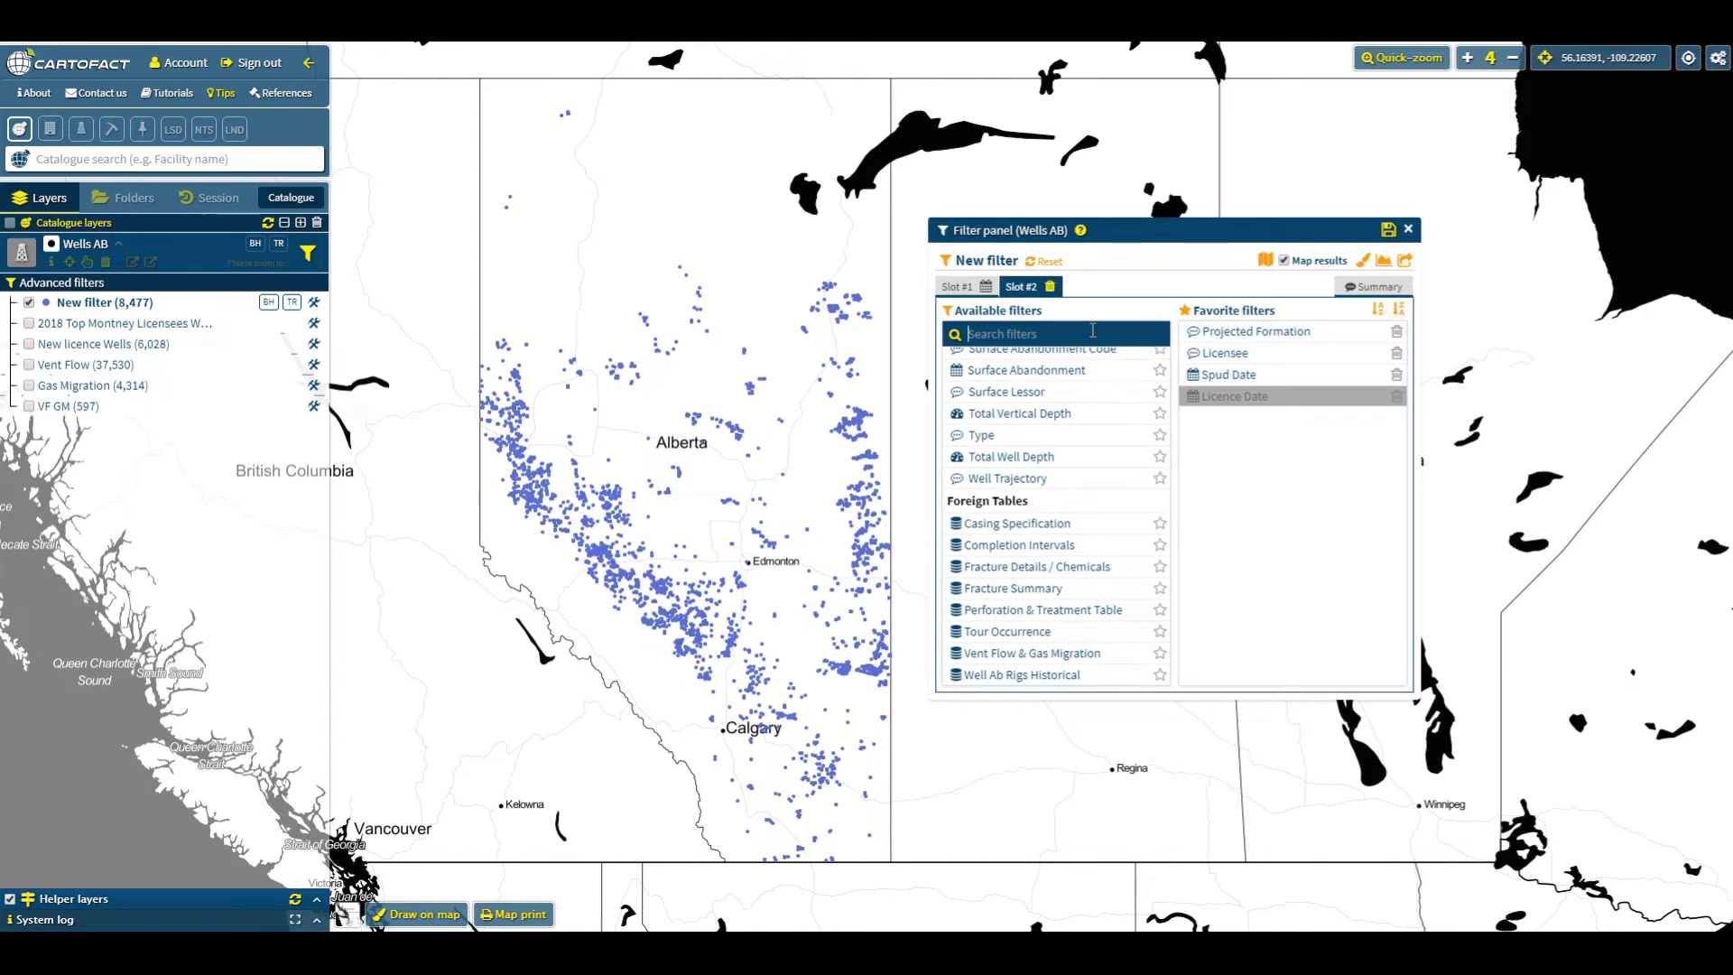
pyautogui.write('casing')
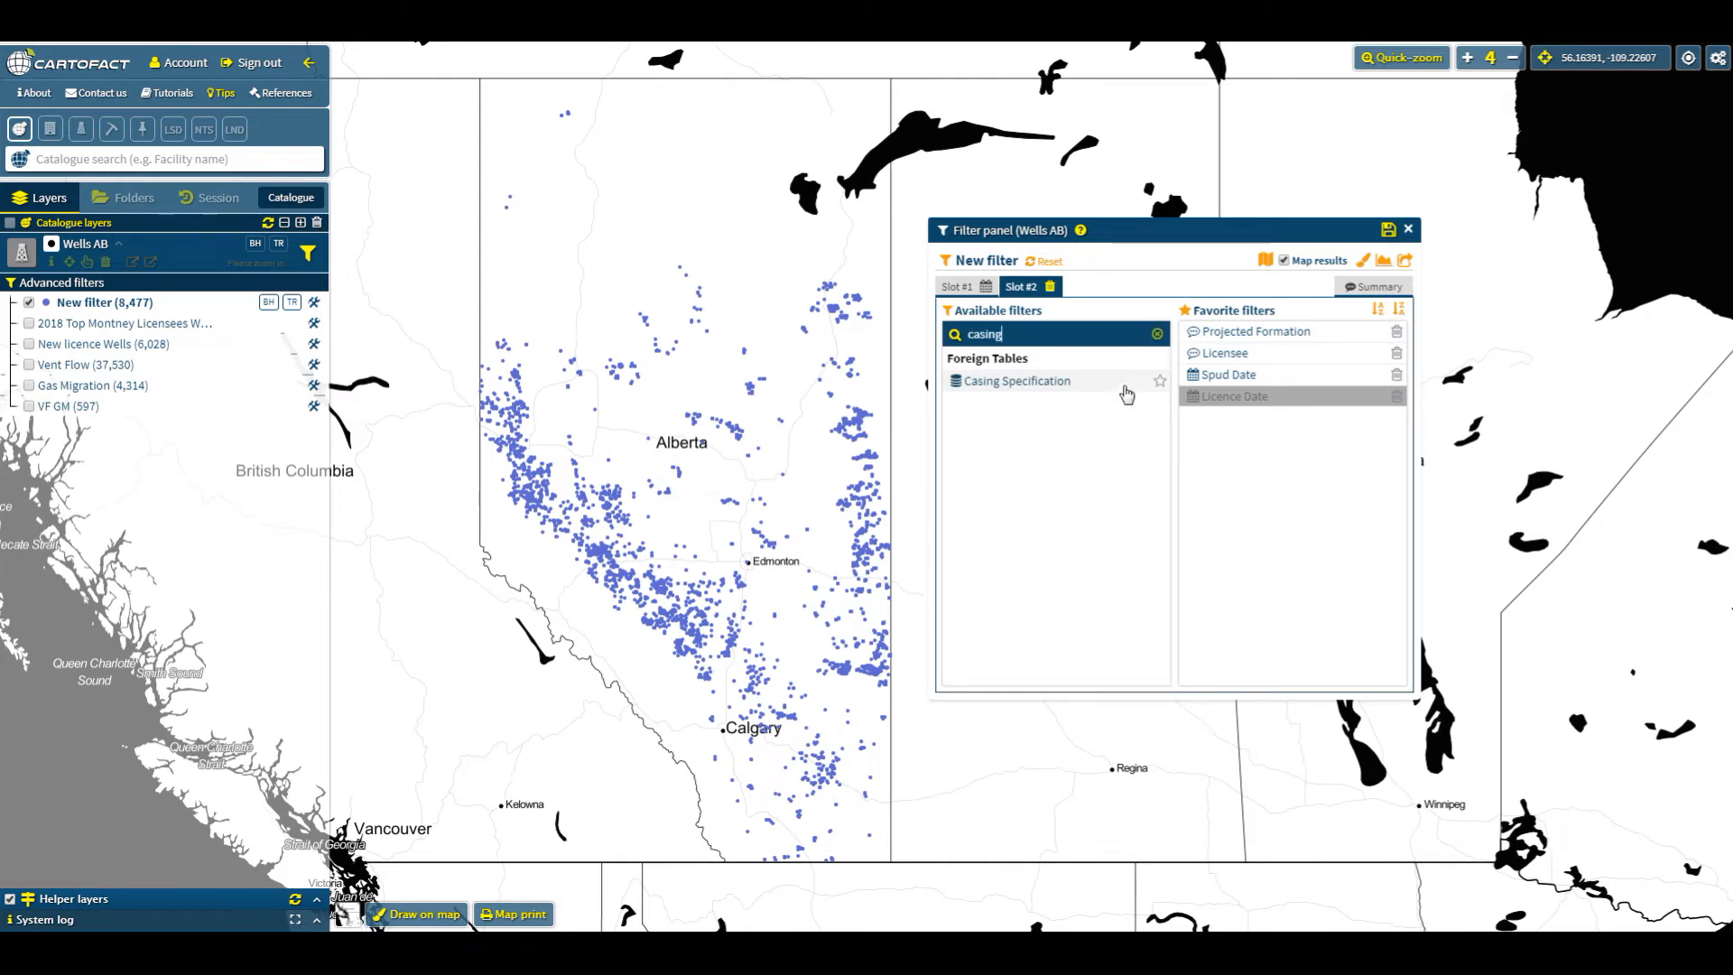
pyautogui.click(1160, 382)
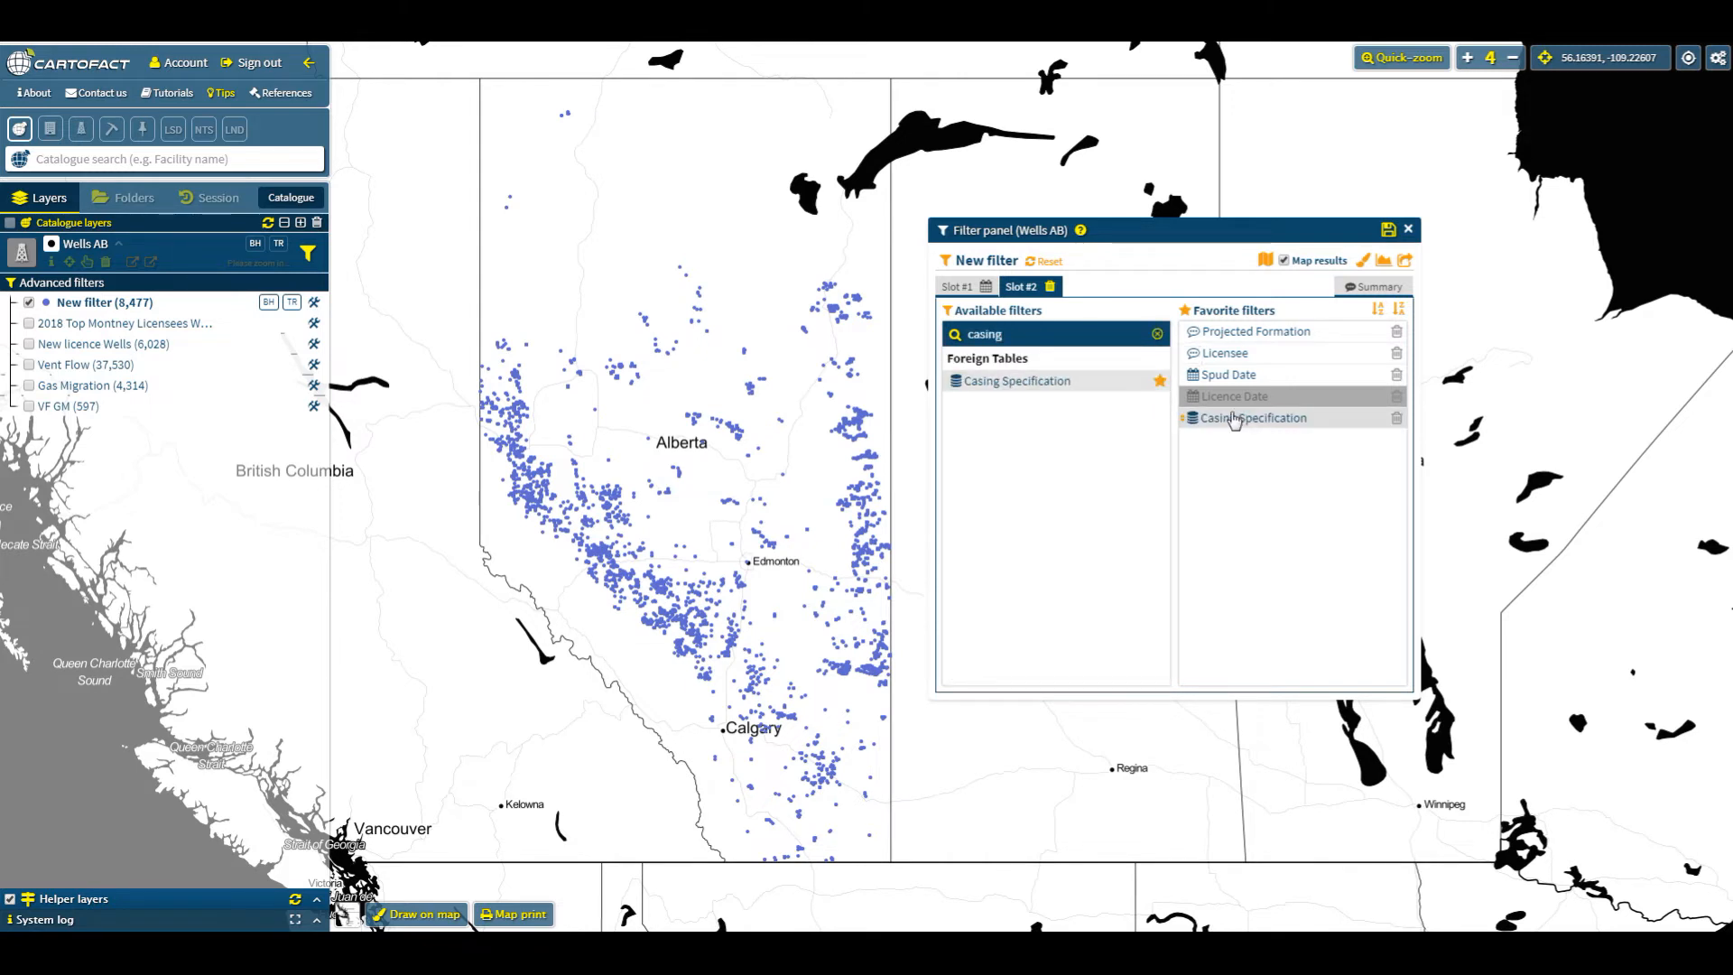
pyautogui.moveTo(1250, 419); pyautogui.dragTo(1210, 413)
pyautogui.click(1212, 397)
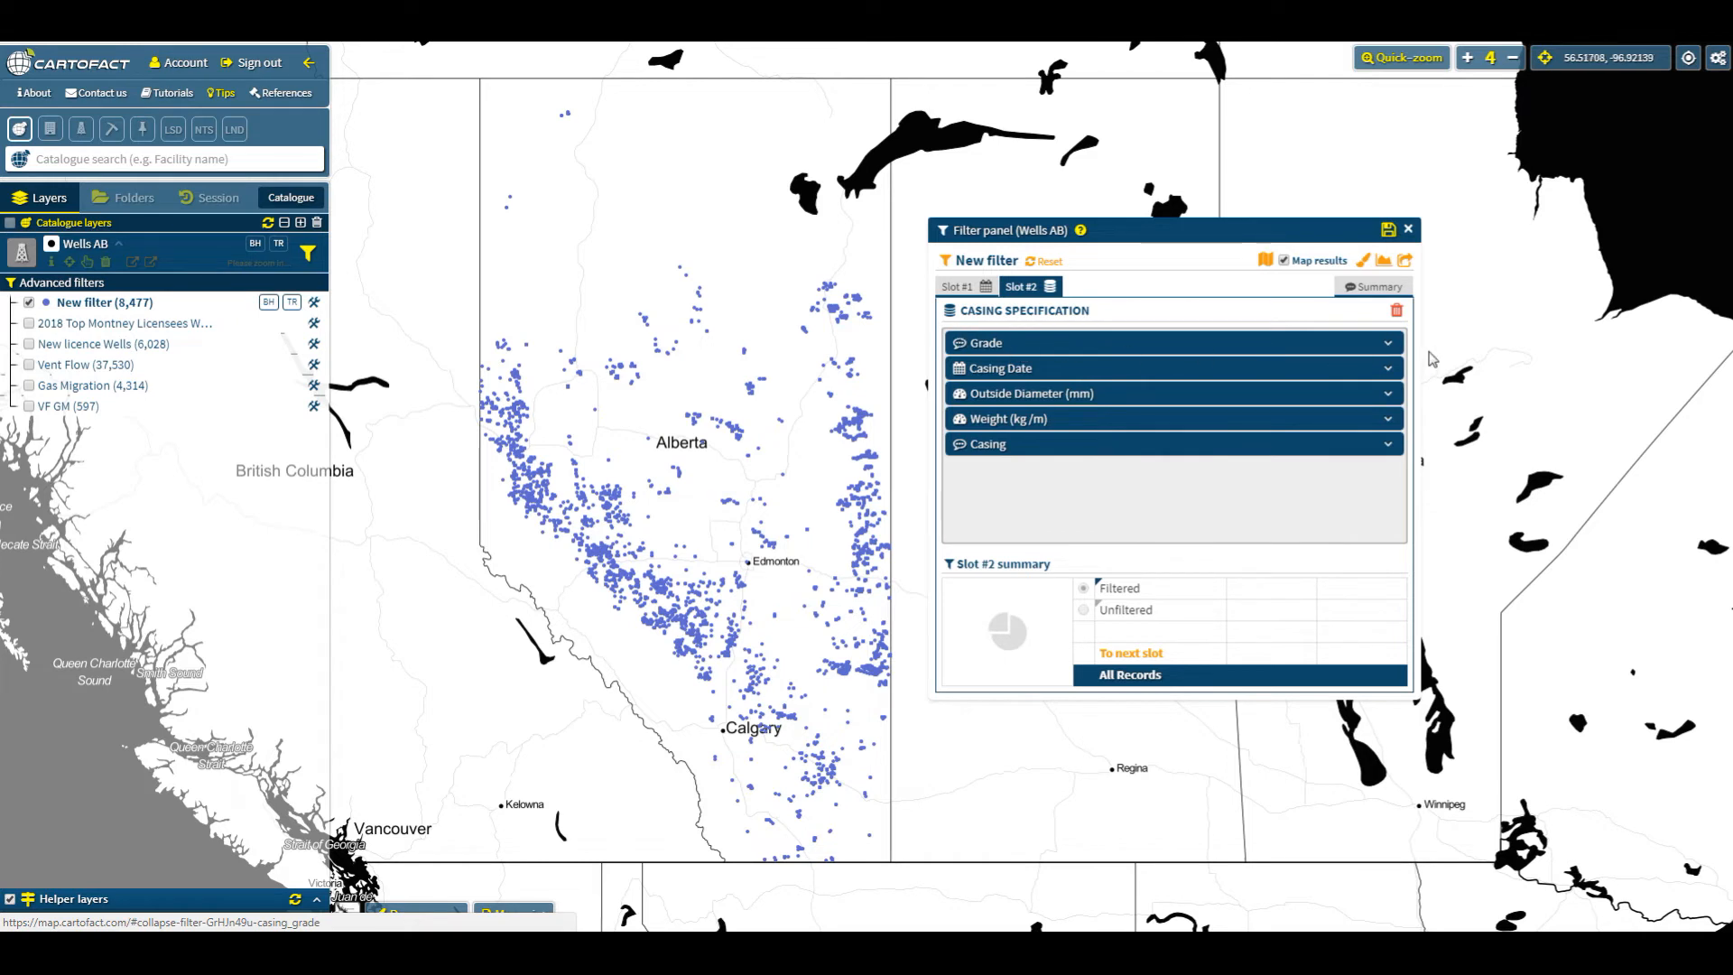
# - Filter the casing Grade to P110
pyautogui.click(1395, 347)
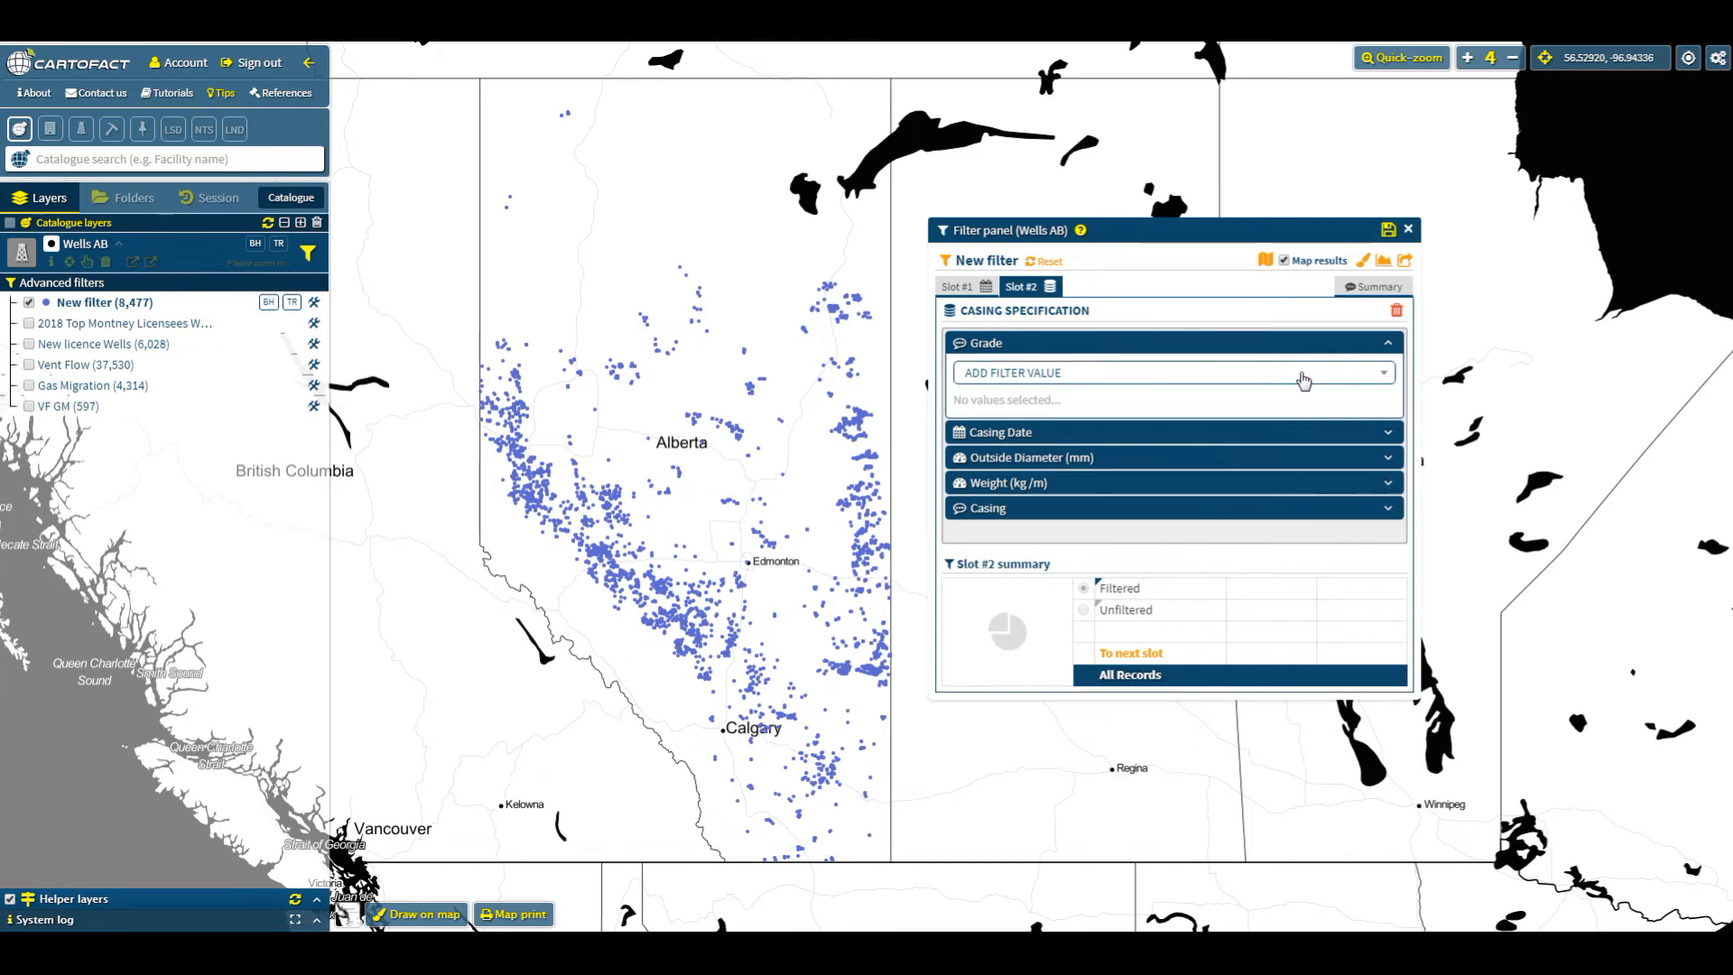
pyautogui.click(1303, 380)
pyautogui.write('p110')
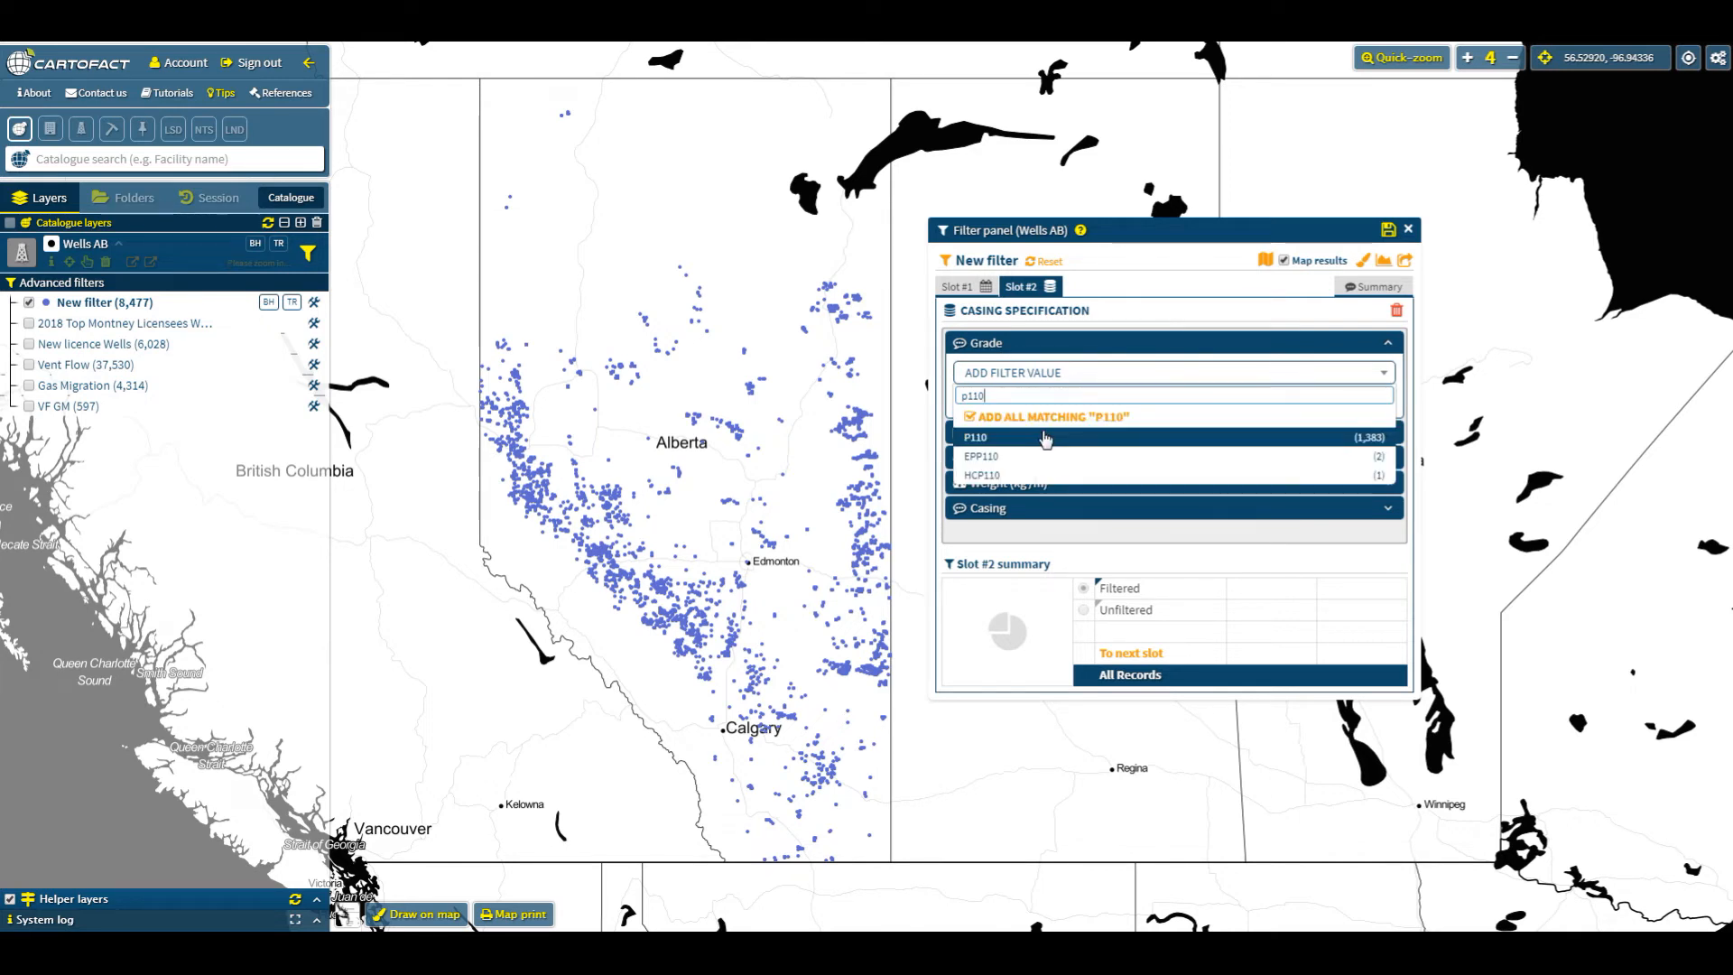
pyautogui.click(1045, 439)
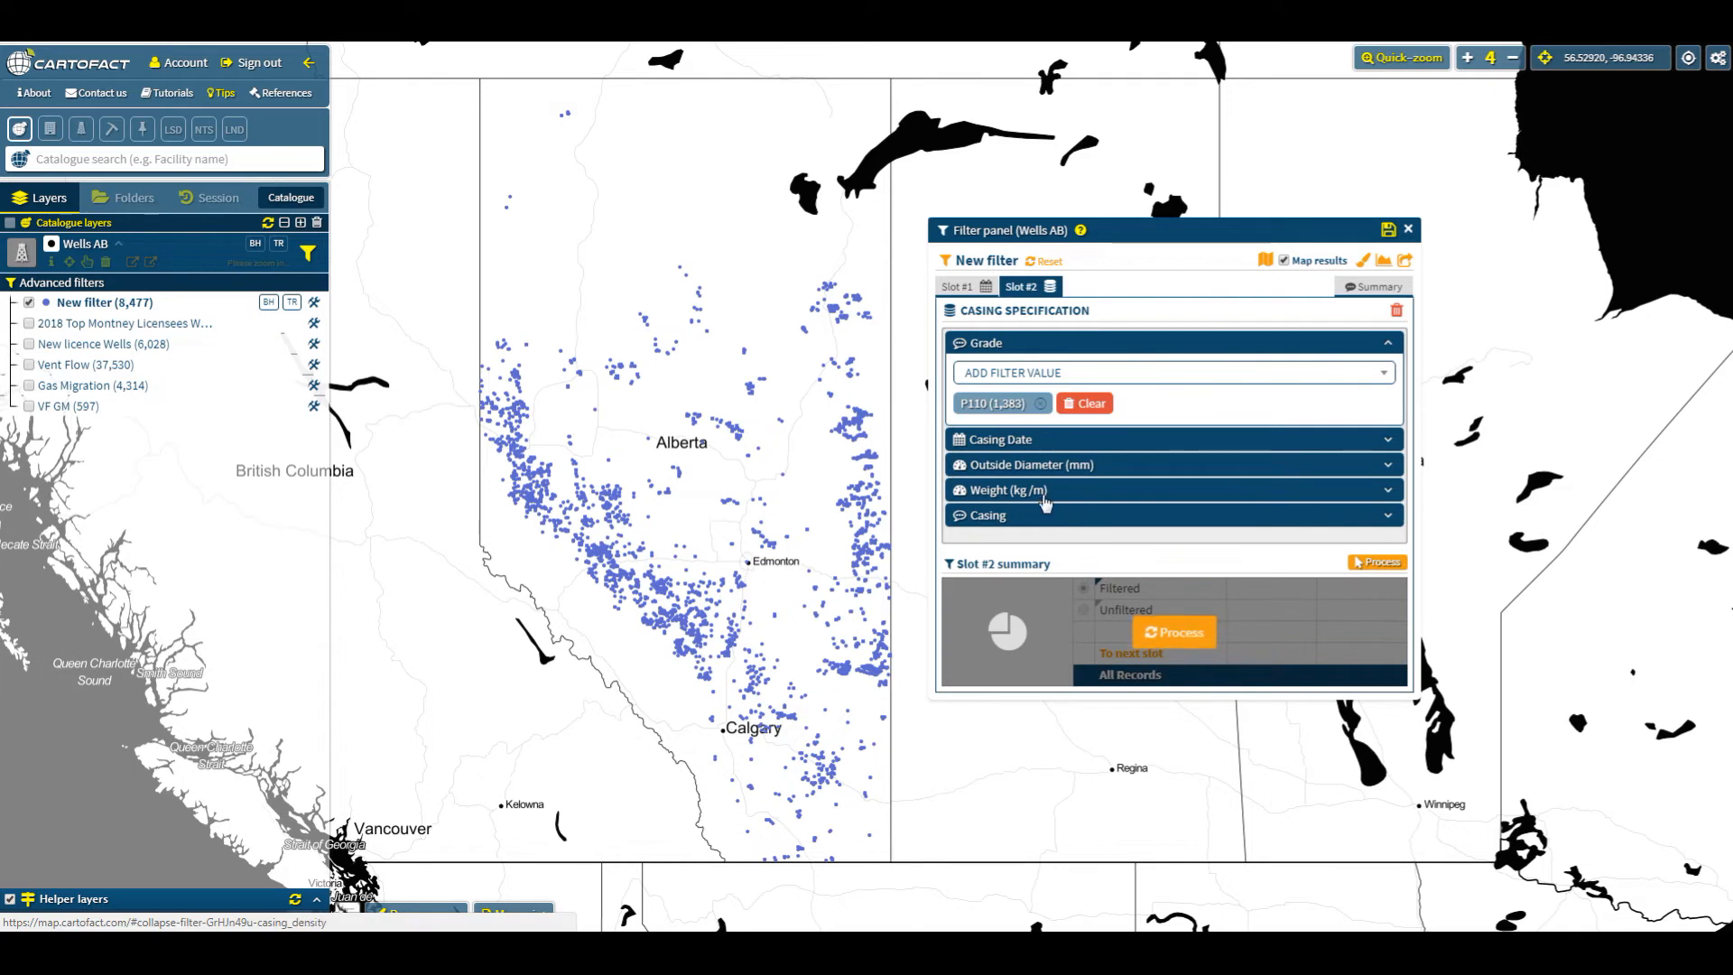
# - Set the casing Outside Diameter range to 113–115 mm and process the slot
pyautogui.click(1089, 466)
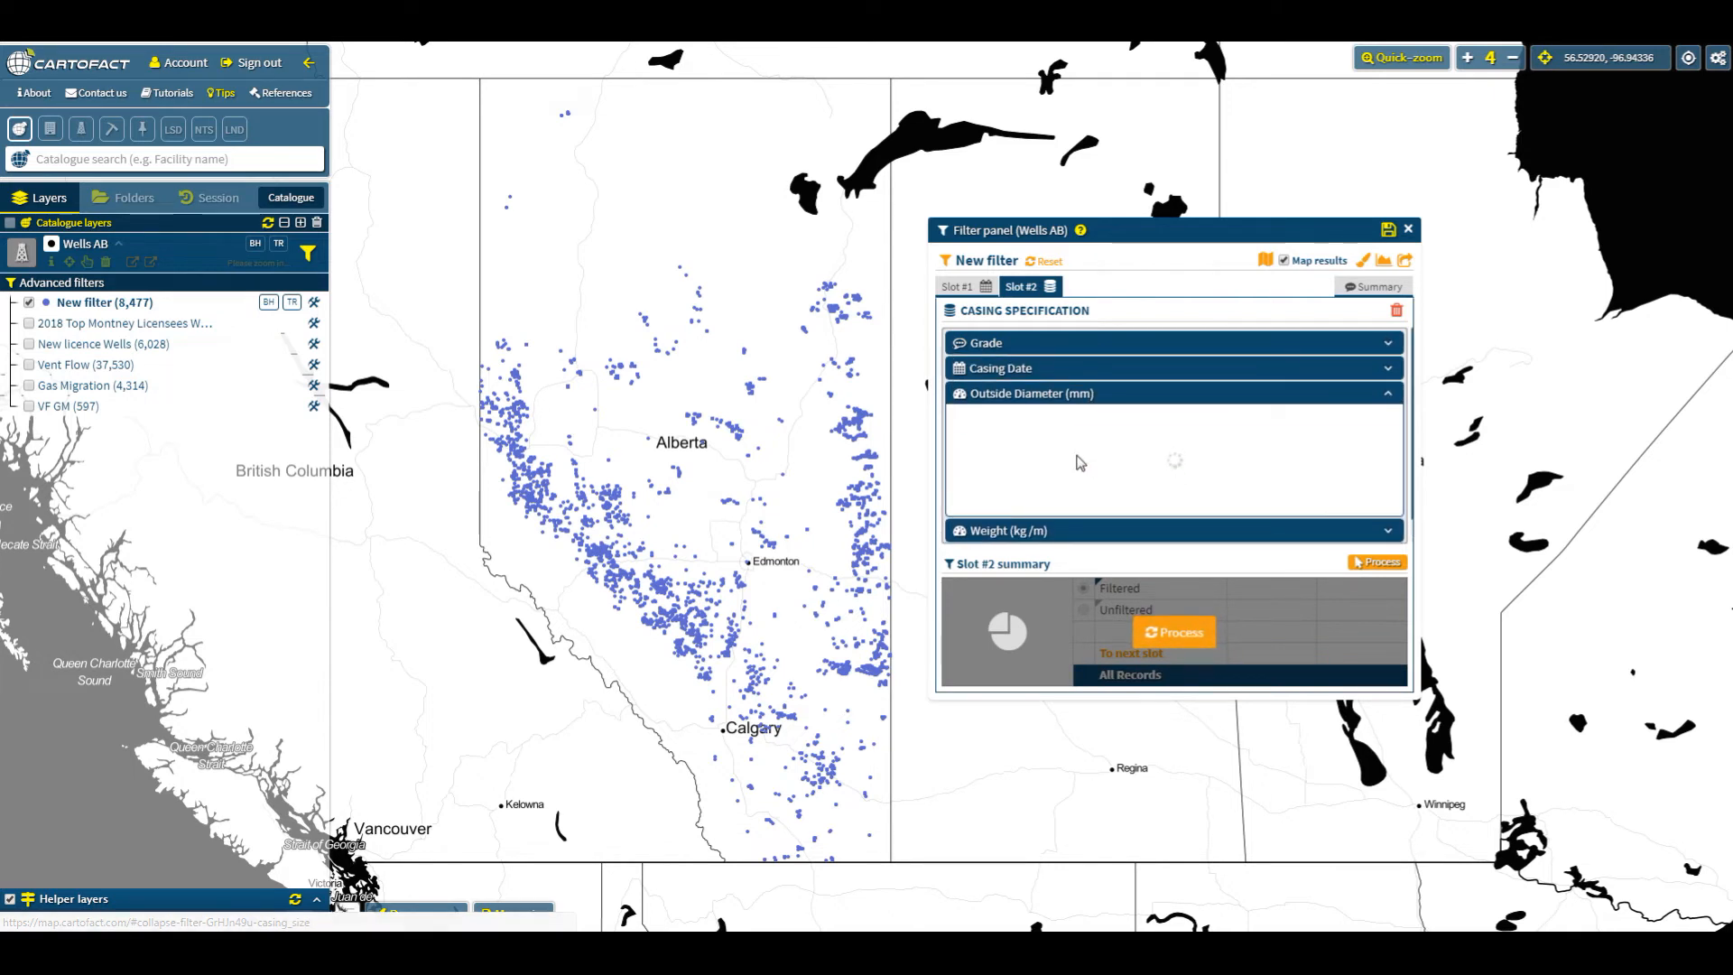
pyautogui.click(957, 492)
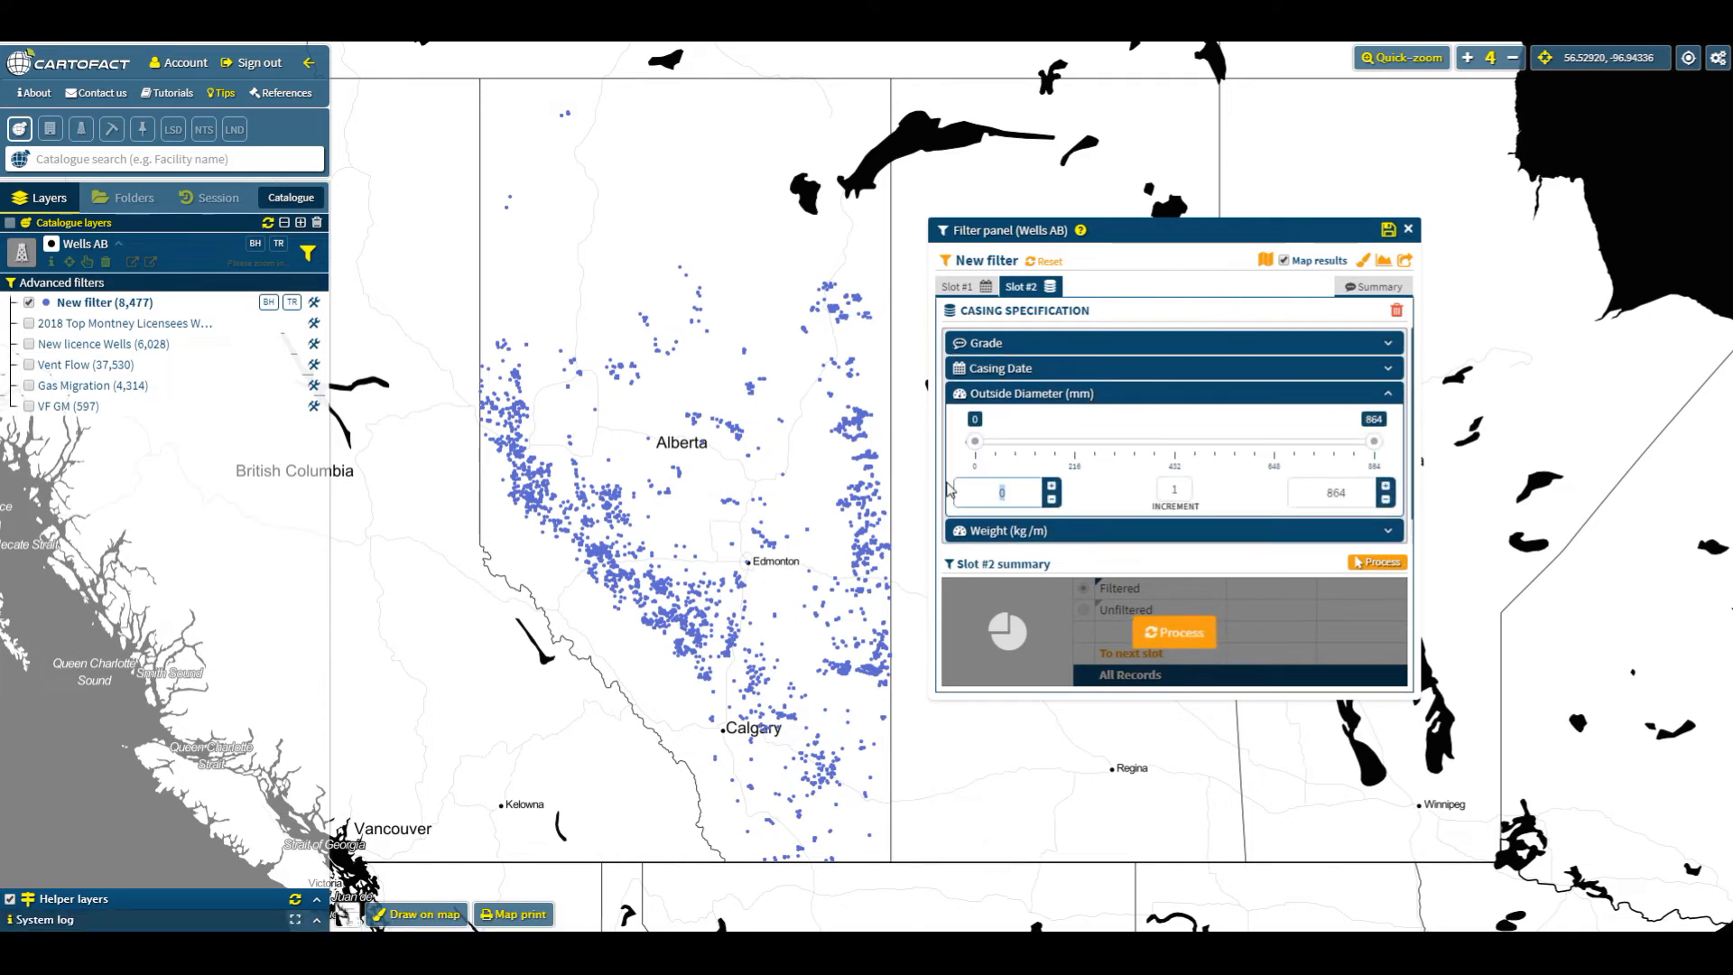
pyautogui.write('113')
pyautogui.click(1326, 492)
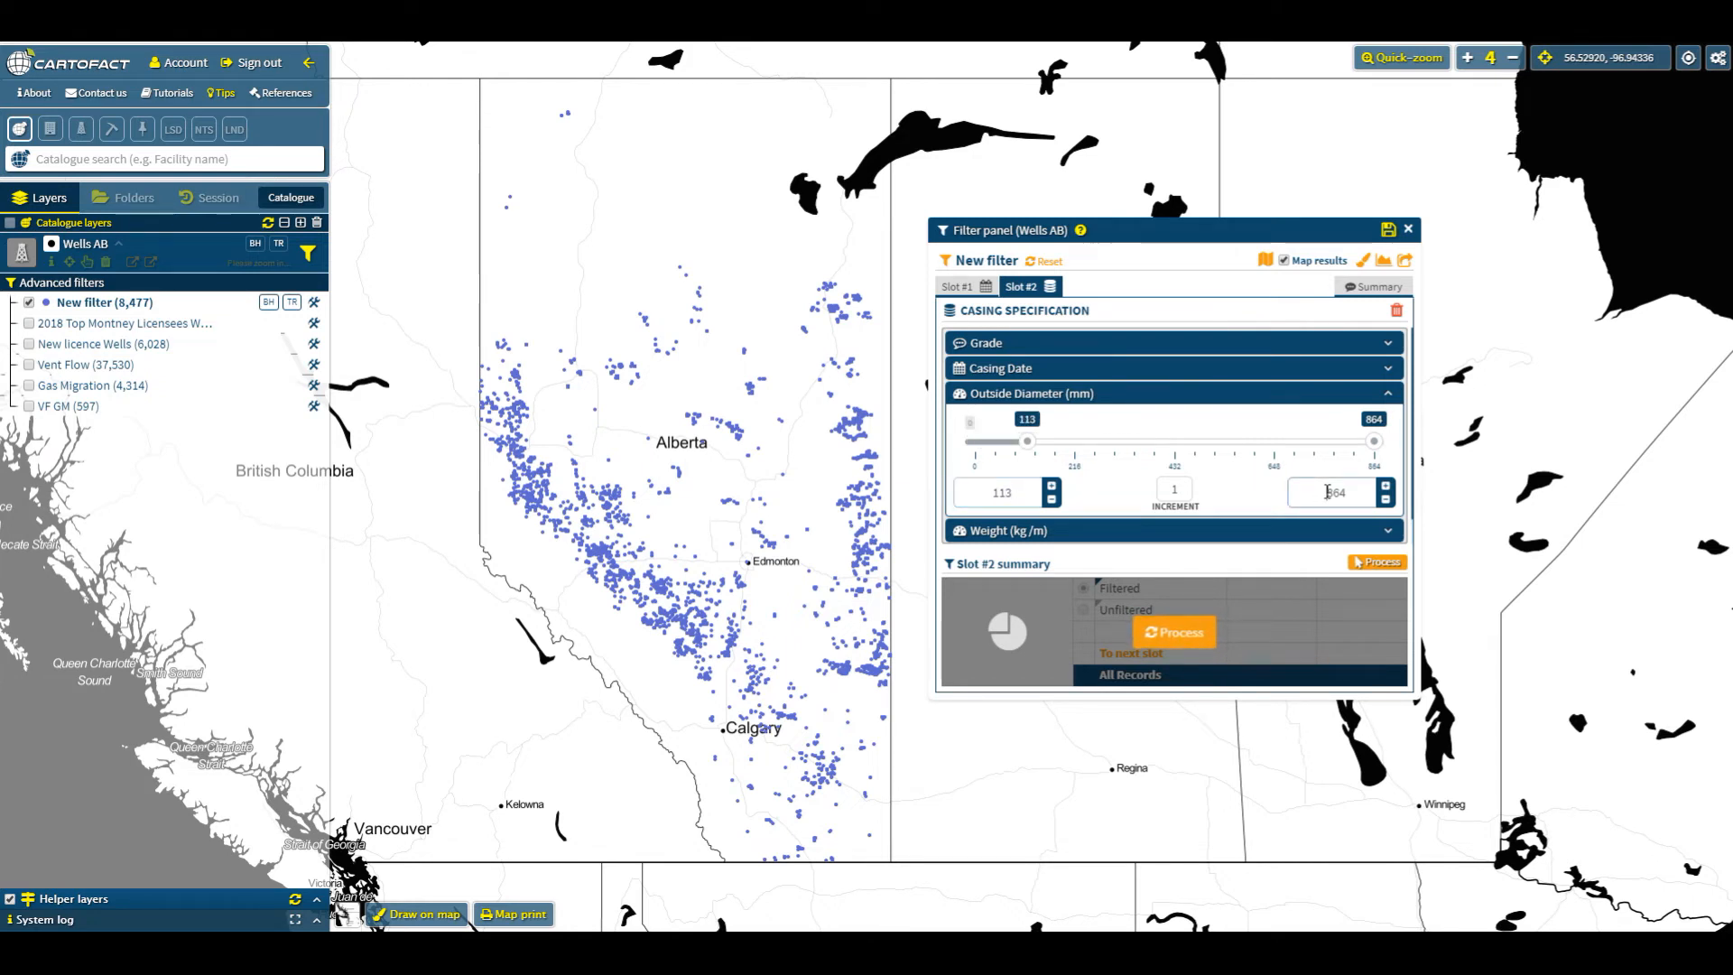
pyautogui.write('115')
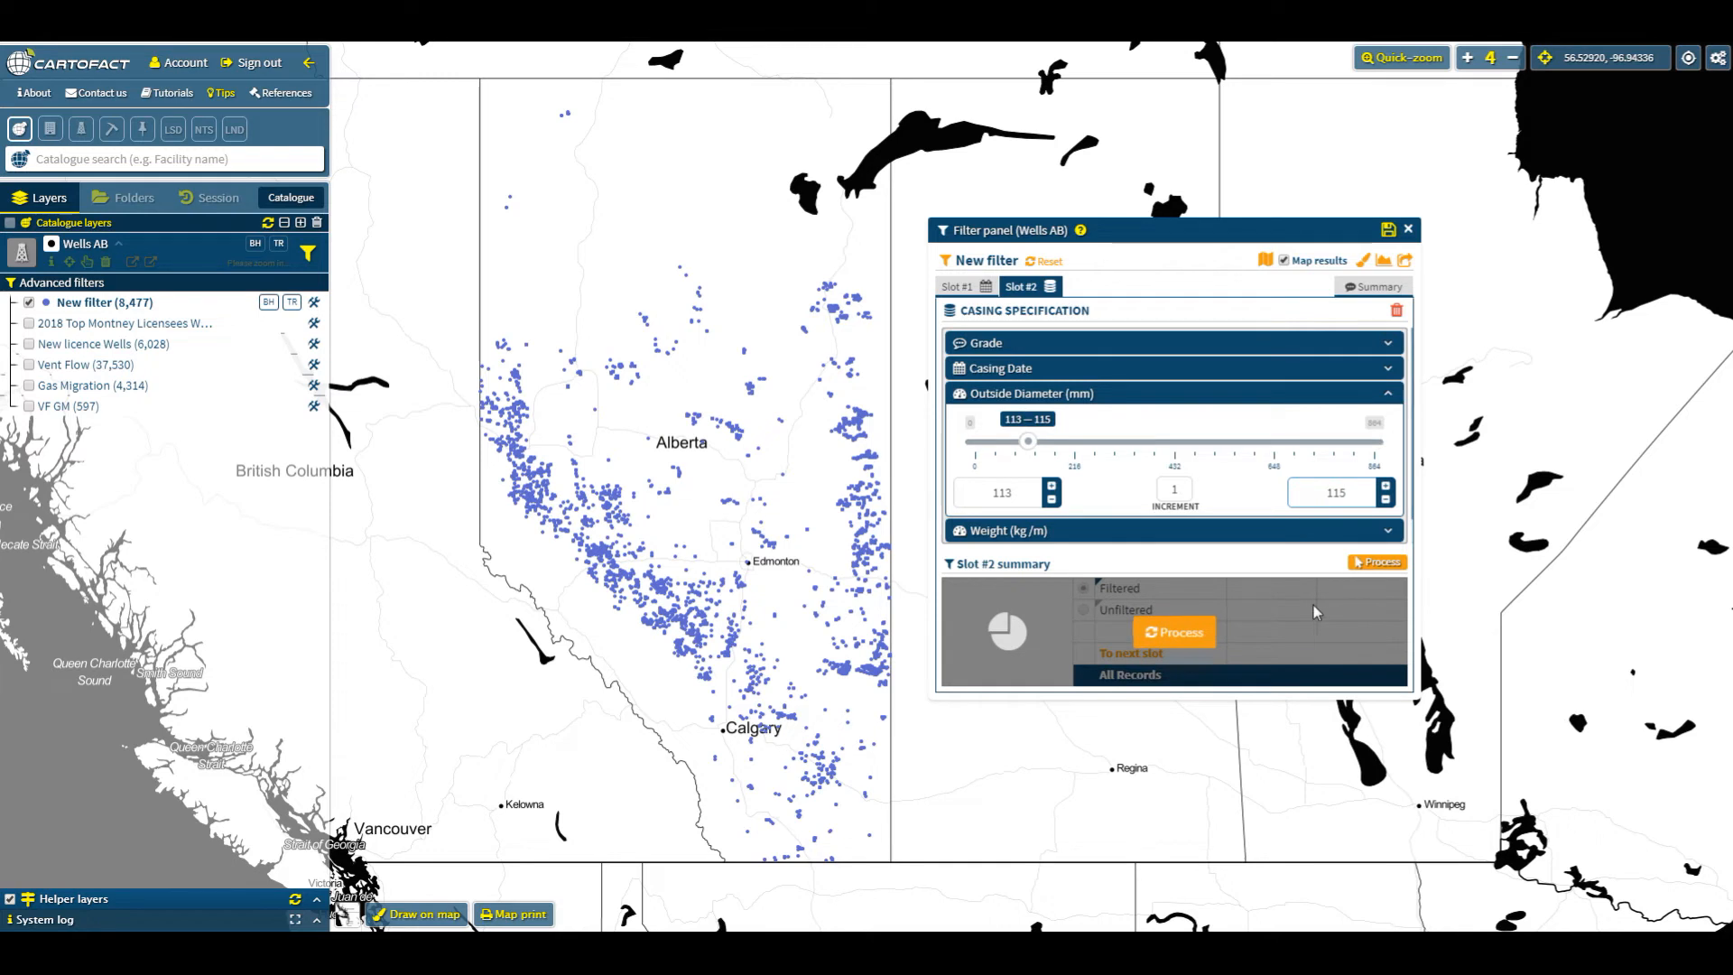
pyautogui.click(1190, 636)
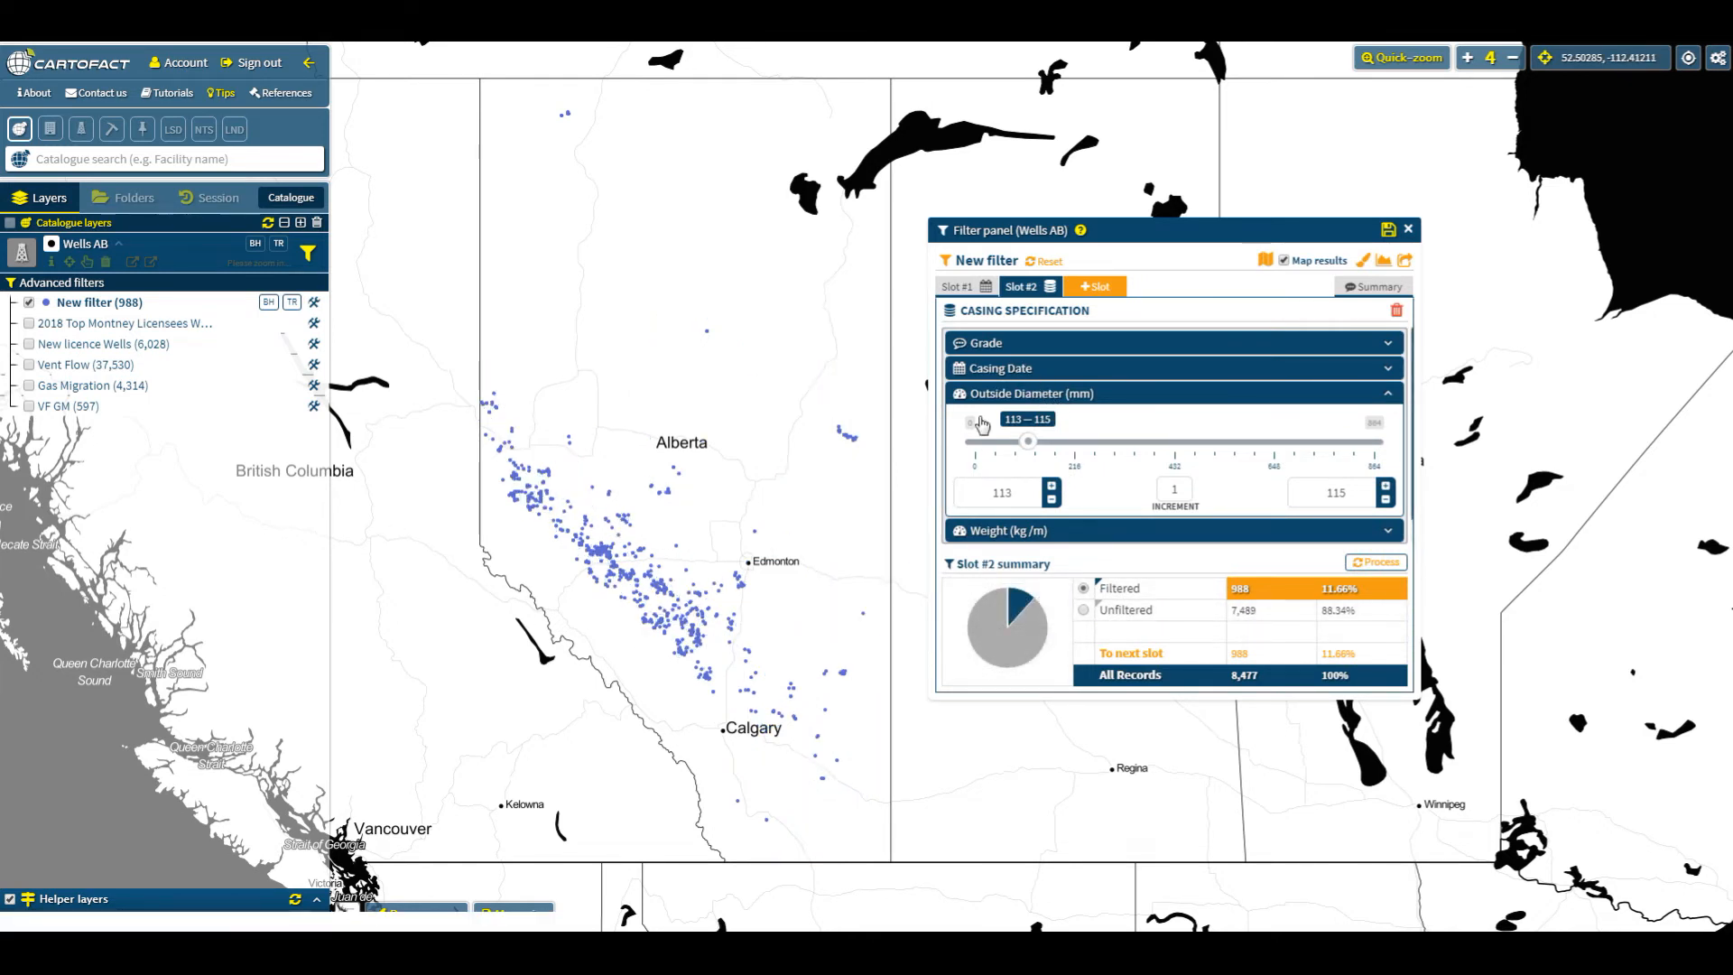
# - Add a third slot using the Licensee filter and open its list of licensee values
pyautogui.click(1093, 289)
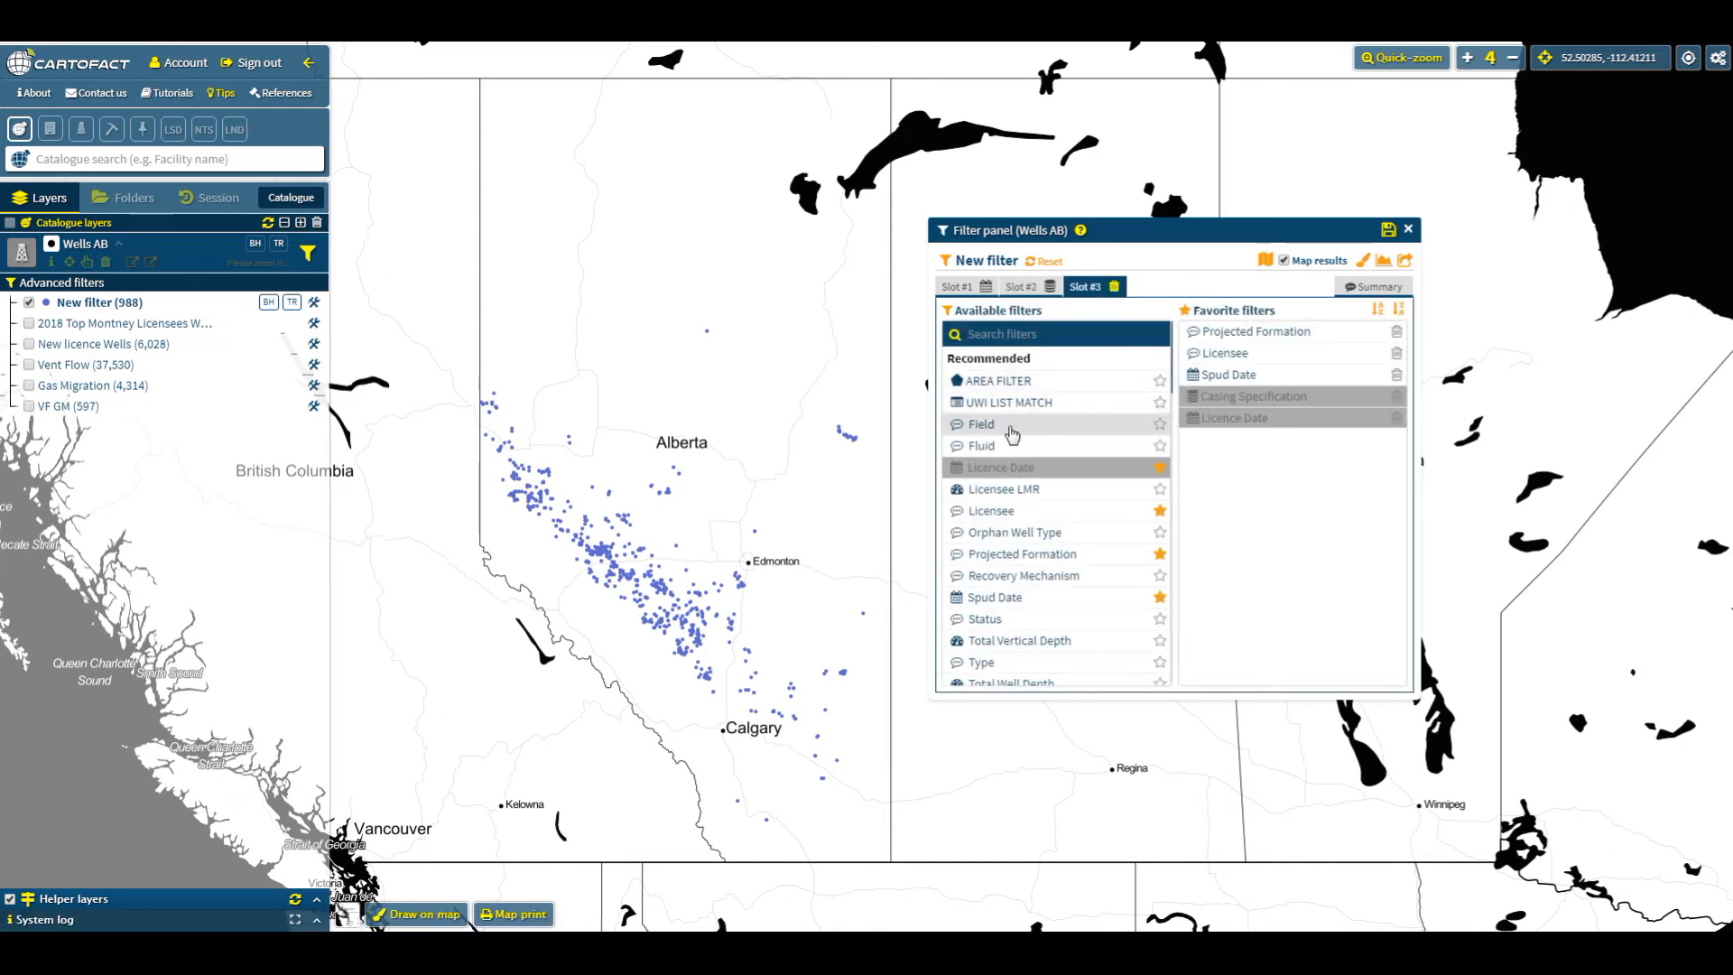
pyautogui.click(1263, 361)
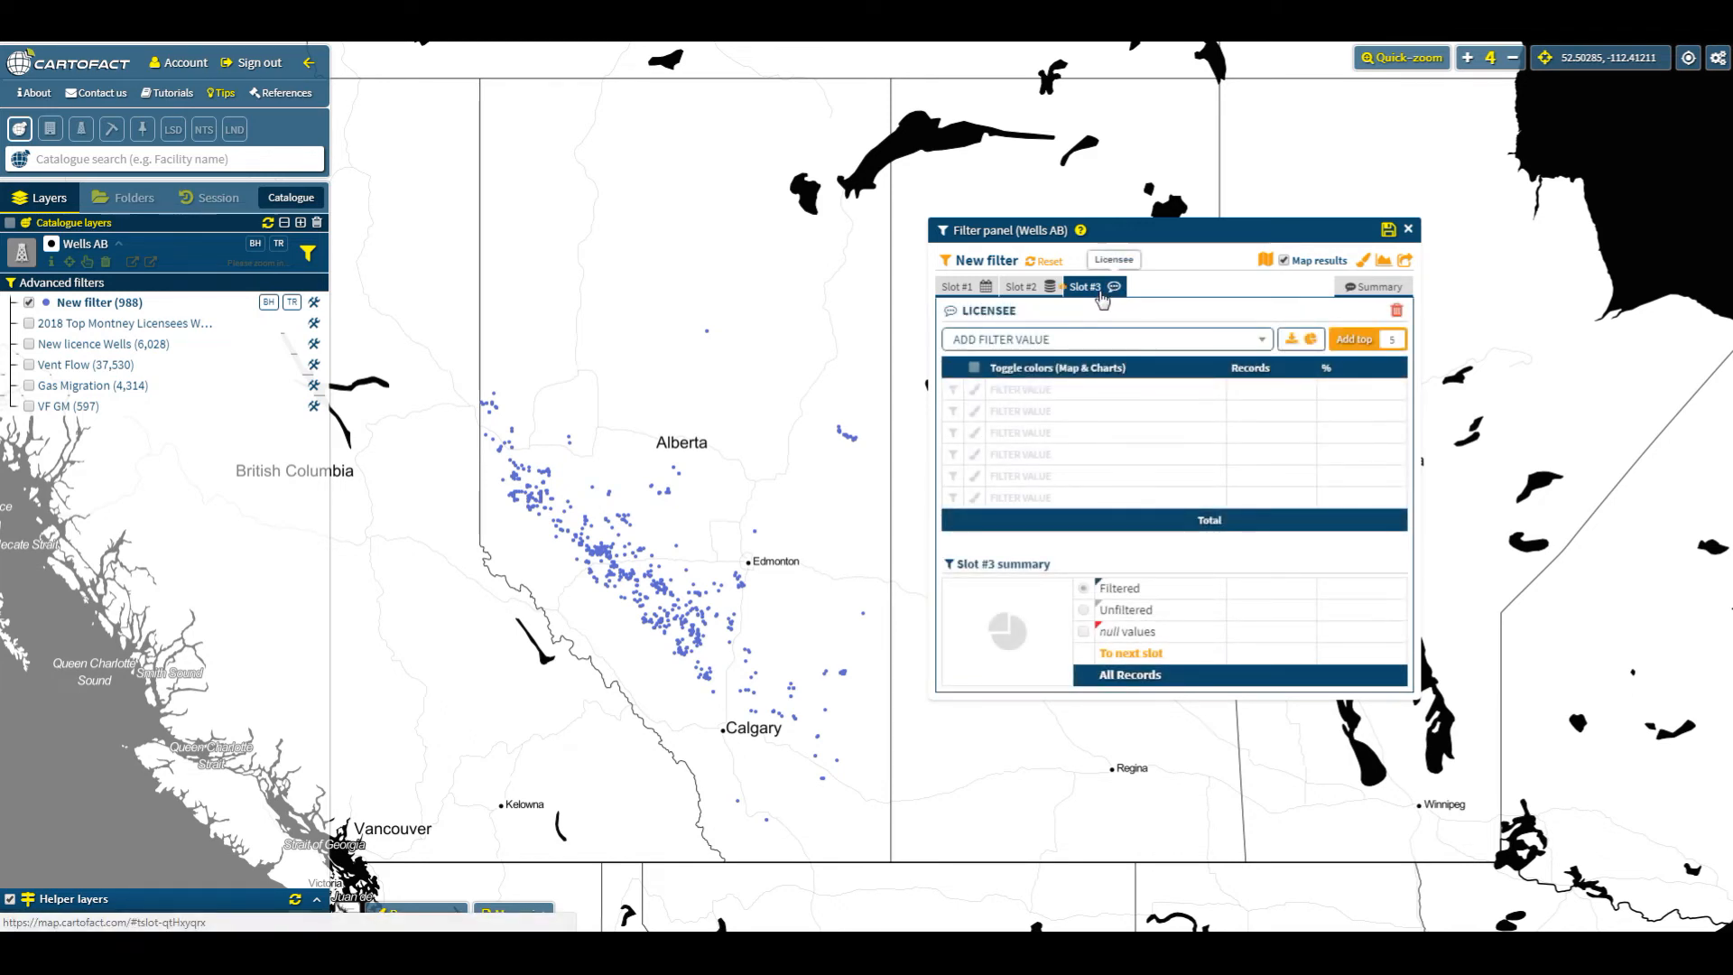
pyautogui.click(1237, 341)
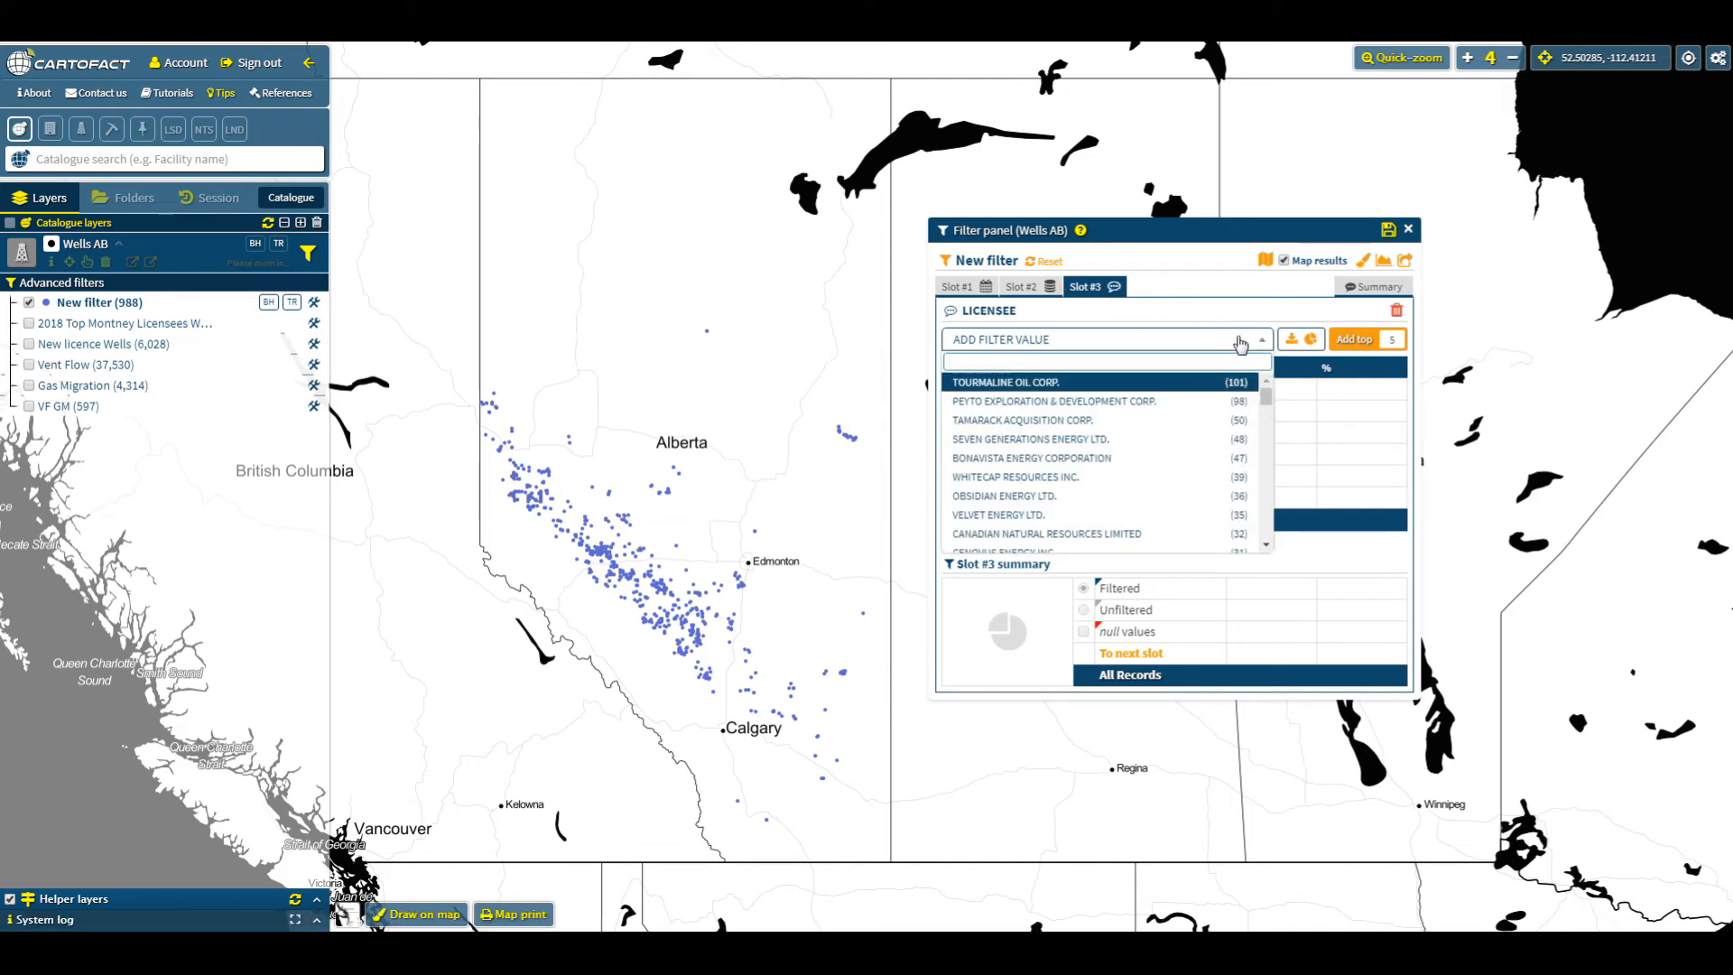
pyautogui.moveTo(1263, 395)
pyautogui.mouseDown()
pyautogui.moveTo(1261, 527)
pyautogui.moveTo(1266, 392)
pyautogui.mouseUp()
# - Export the licensee value counts to a spreadsheet, open it and autofit the columns
pyautogui.click(1293, 341)
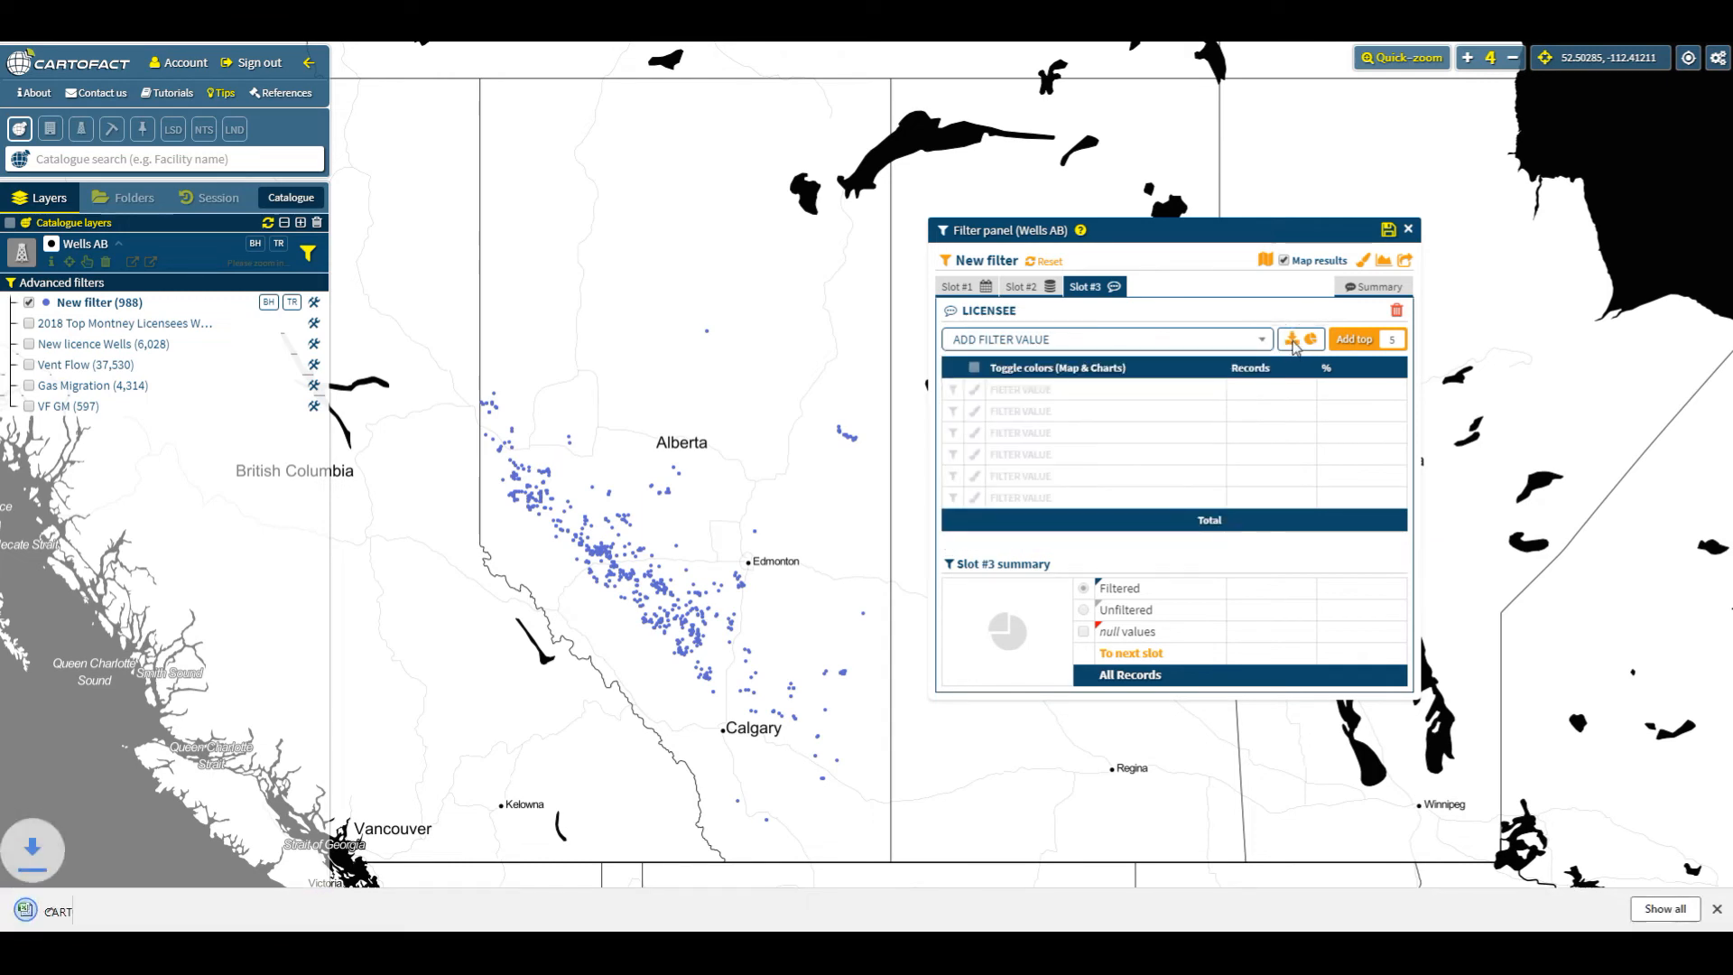
pyautogui.click(93, 913)
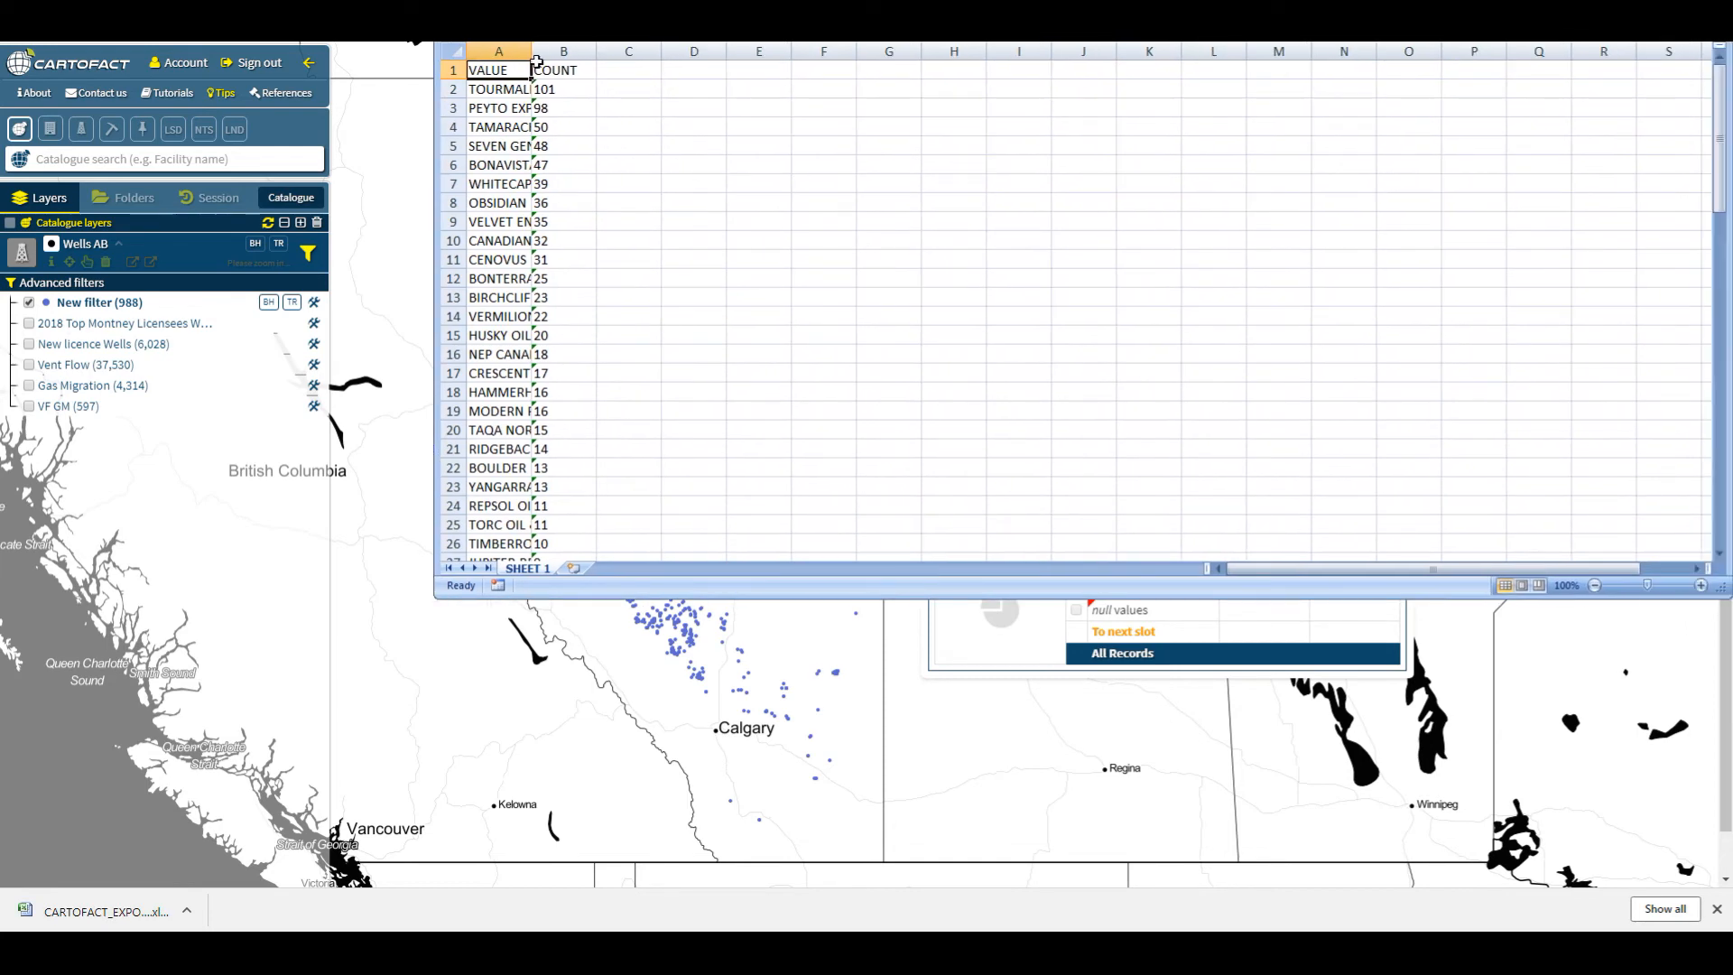
pyautogui.hotkey('ctrl', 'a')
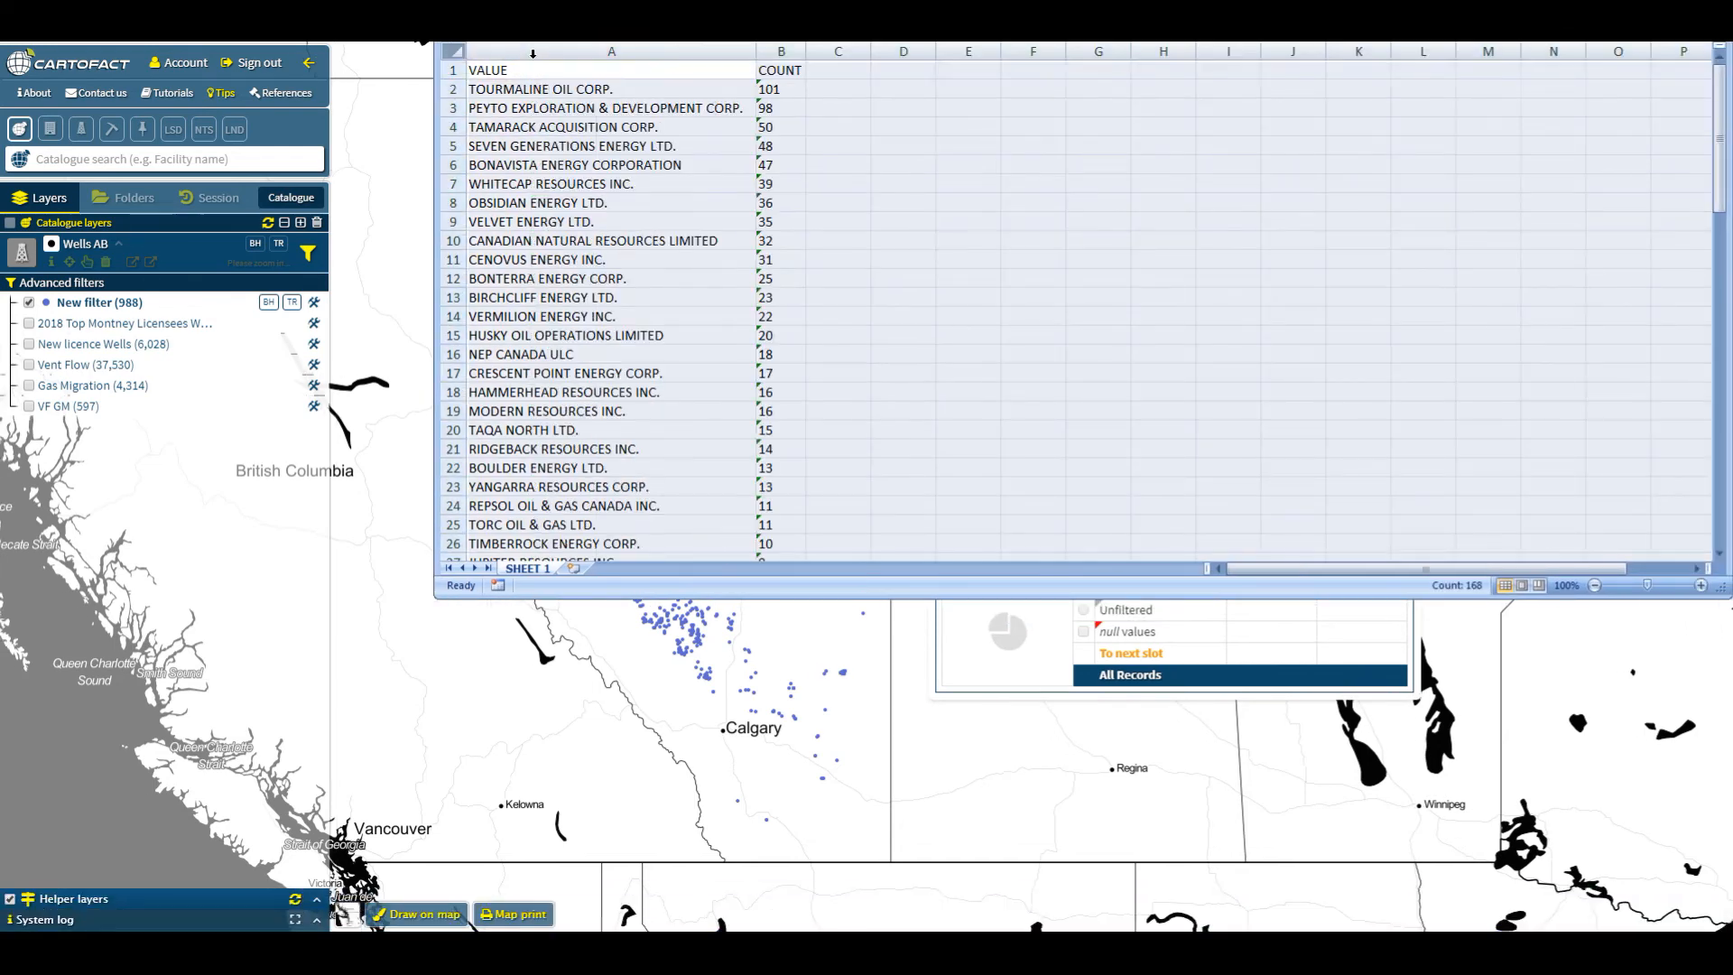
pyautogui.doubleClick(533, 58)
pyautogui.click(574, 87)
# - Review the licensee names and well counts listed in the exported spreadsheet
pyautogui.scroll(-20, 690, 123)
pyautogui.scroll(20, 691, 125)
pyautogui.scroll(-6, 692, 124)
pyautogui.scroll(12, 693, 126)
pyautogui.moveTo(781, 92); pyautogui.dragTo(591, 354)
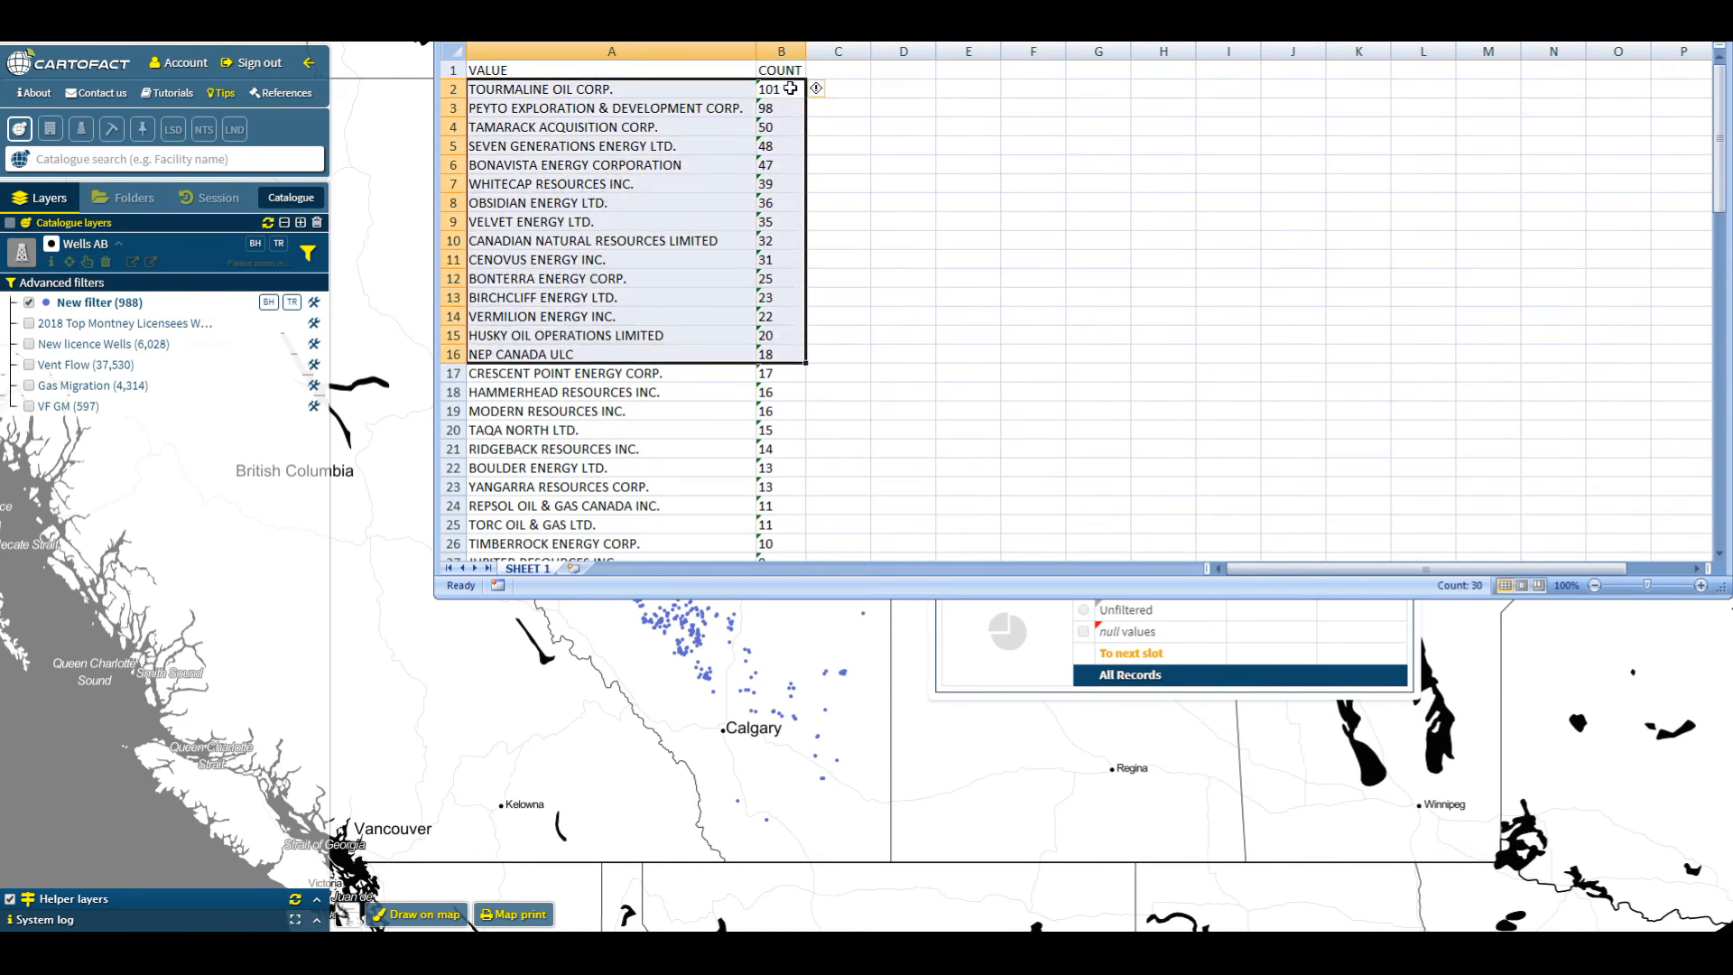
pyautogui.scroll(-19, 767, 334)
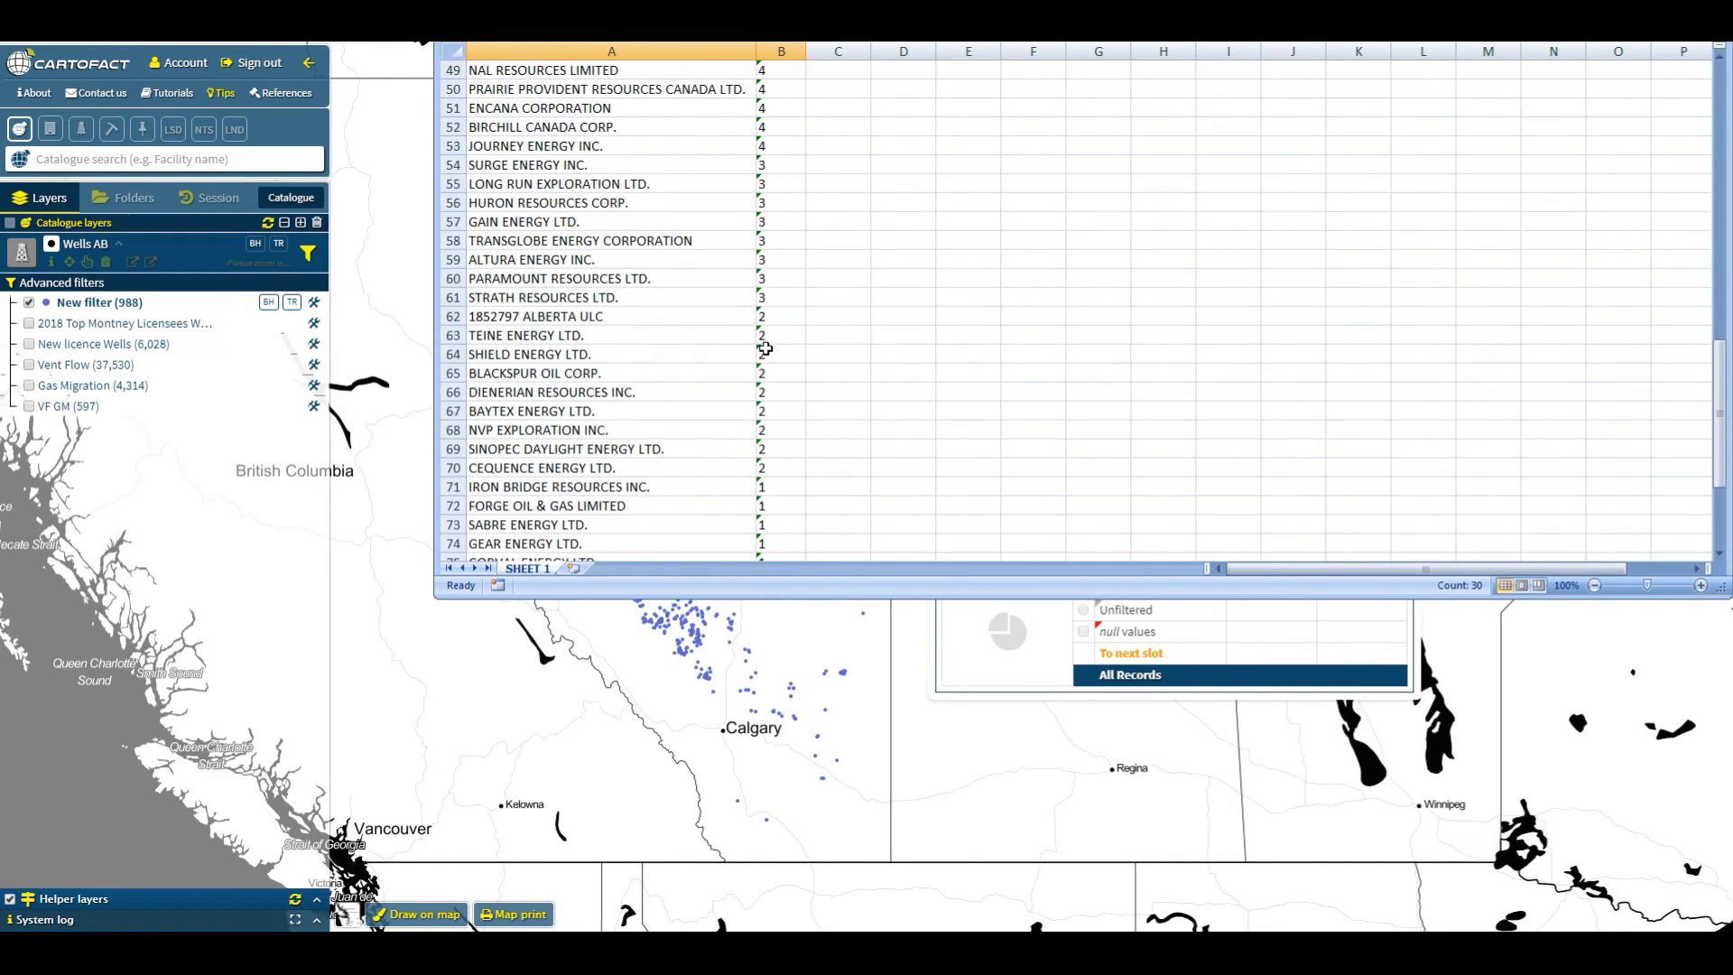
pyautogui.scroll(-4, 765, 348)
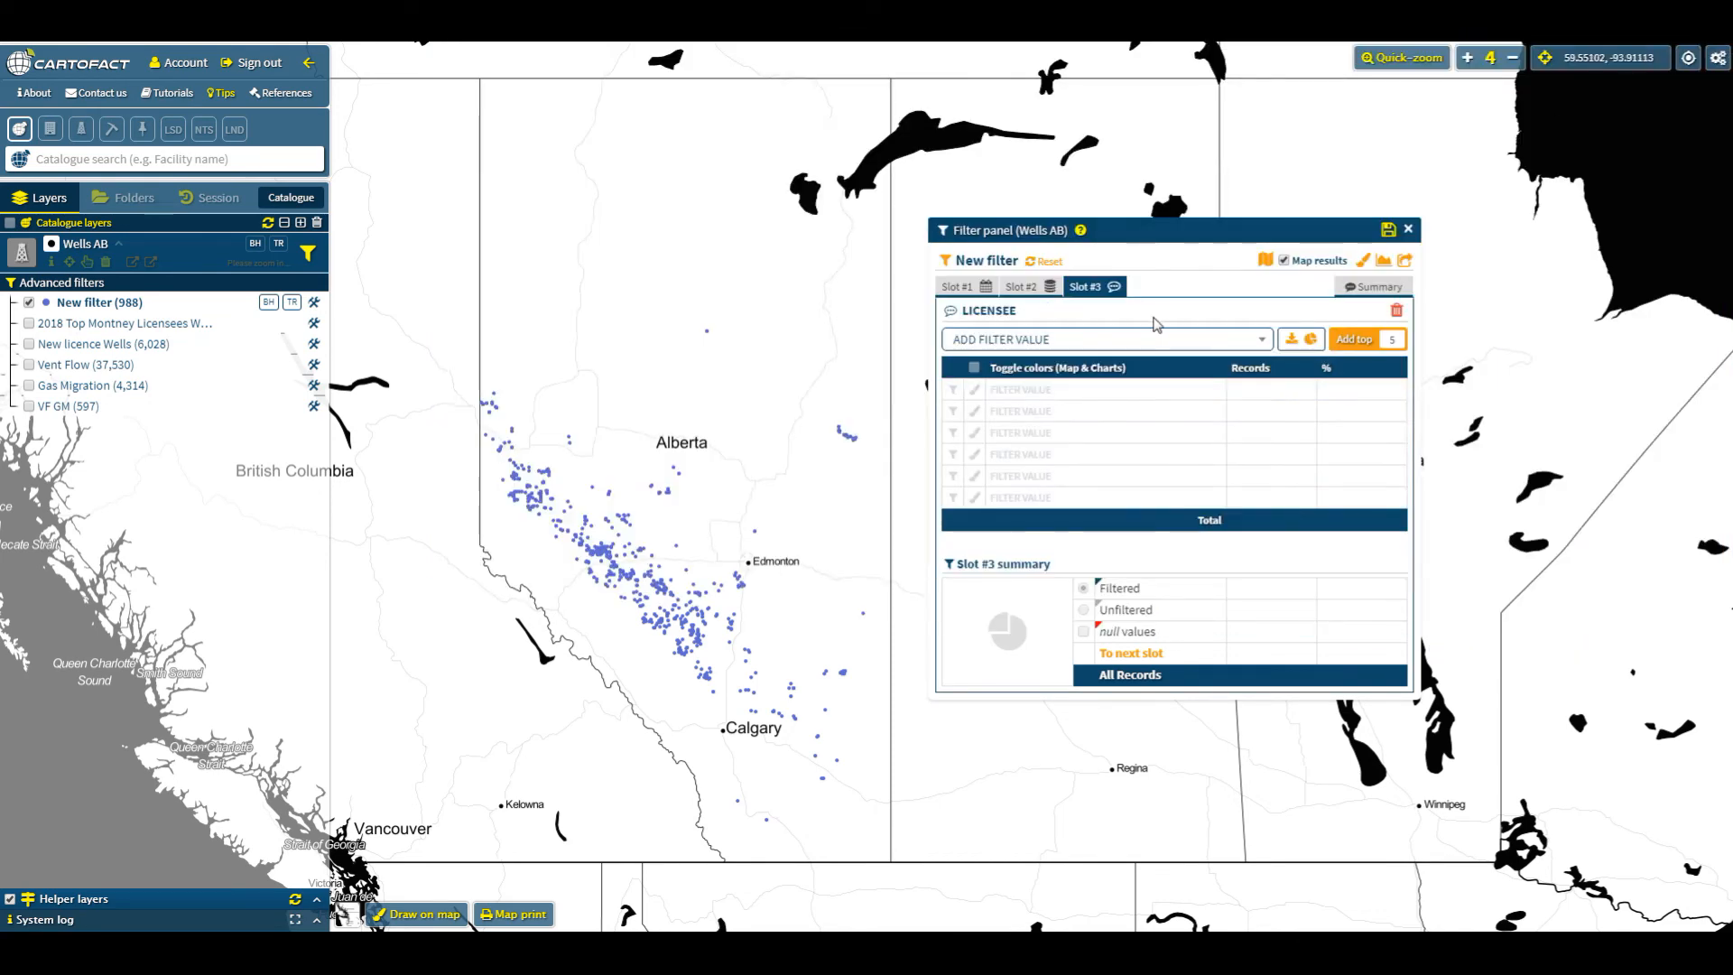
# - Add the top 10 licensees as filter values in the Licensee slot
pyautogui.click(1159, 340)
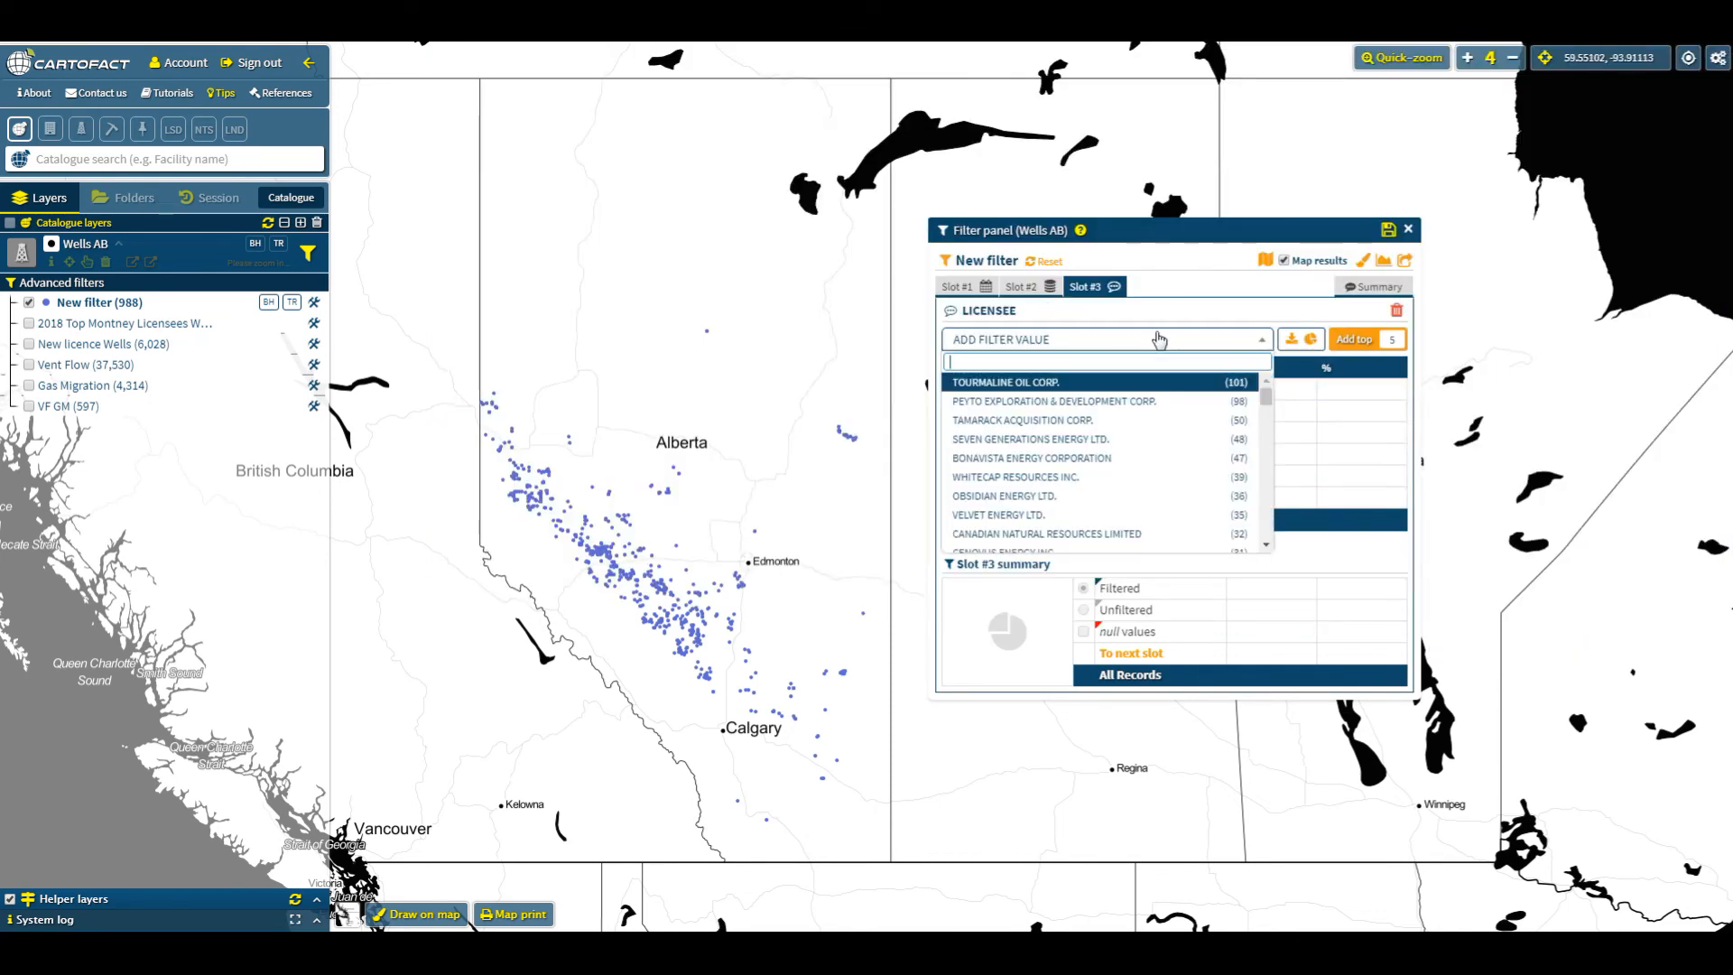
pyautogui.click(1390, 340)
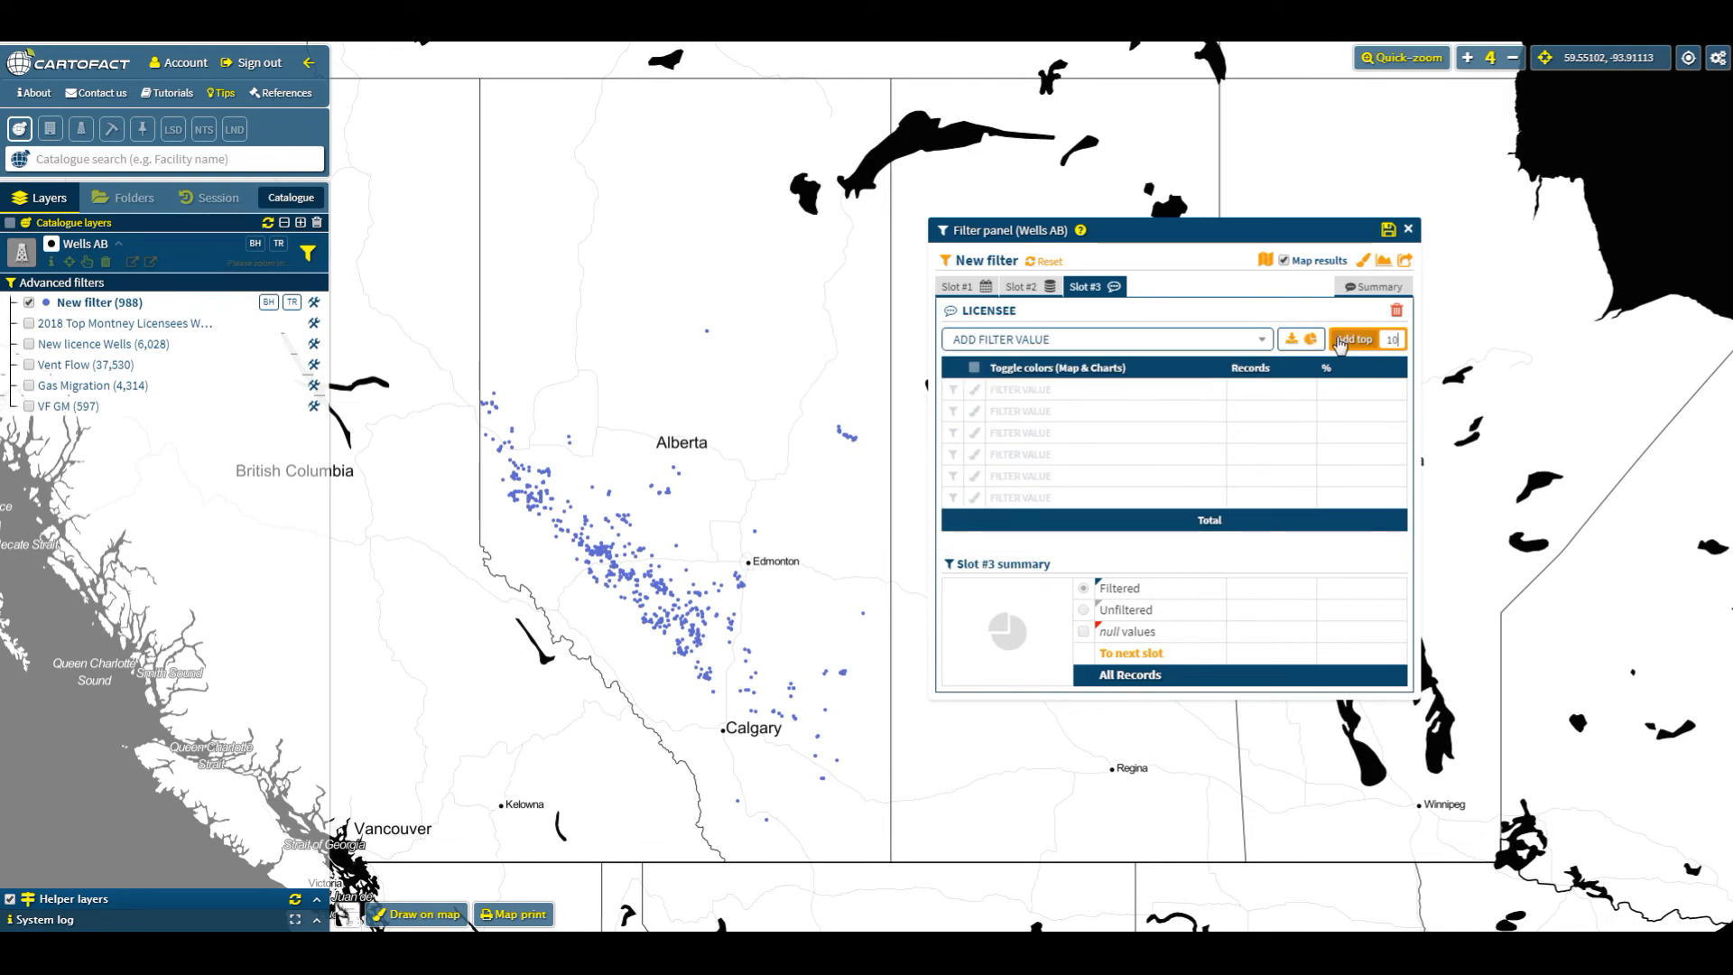
pyautogui.click(1230, 340)
pyautogui.scroll(-3, 1038, 528)
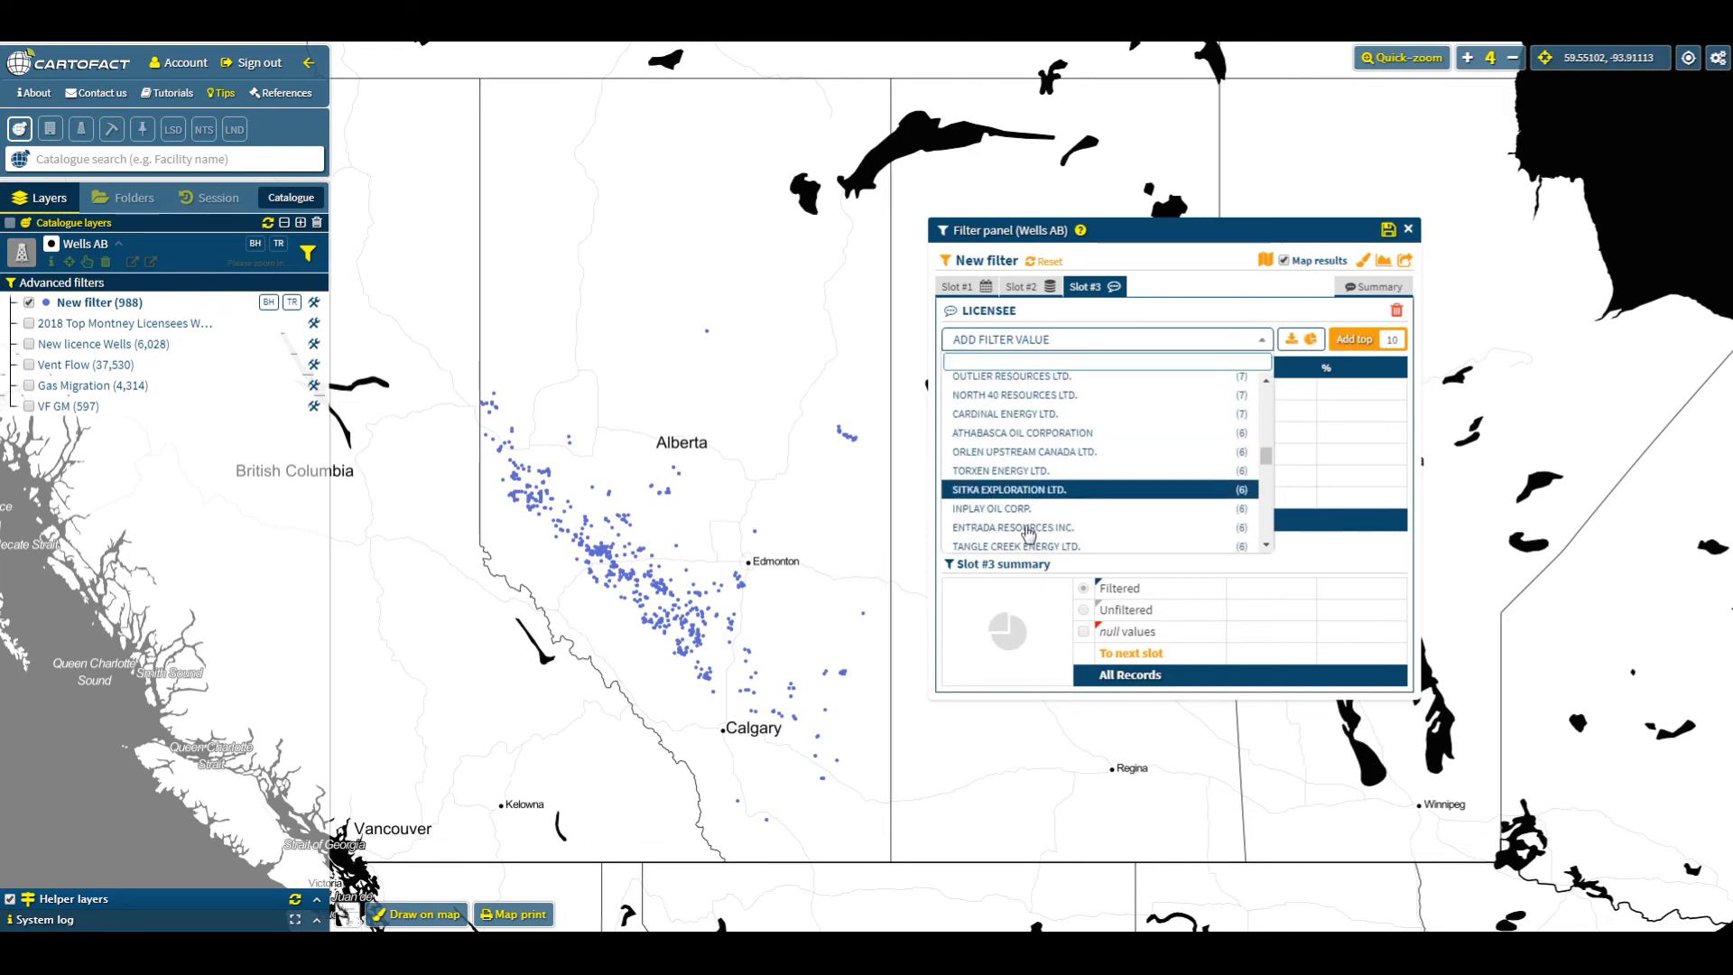
pyautogui.scroll(-1, 1097, 447)
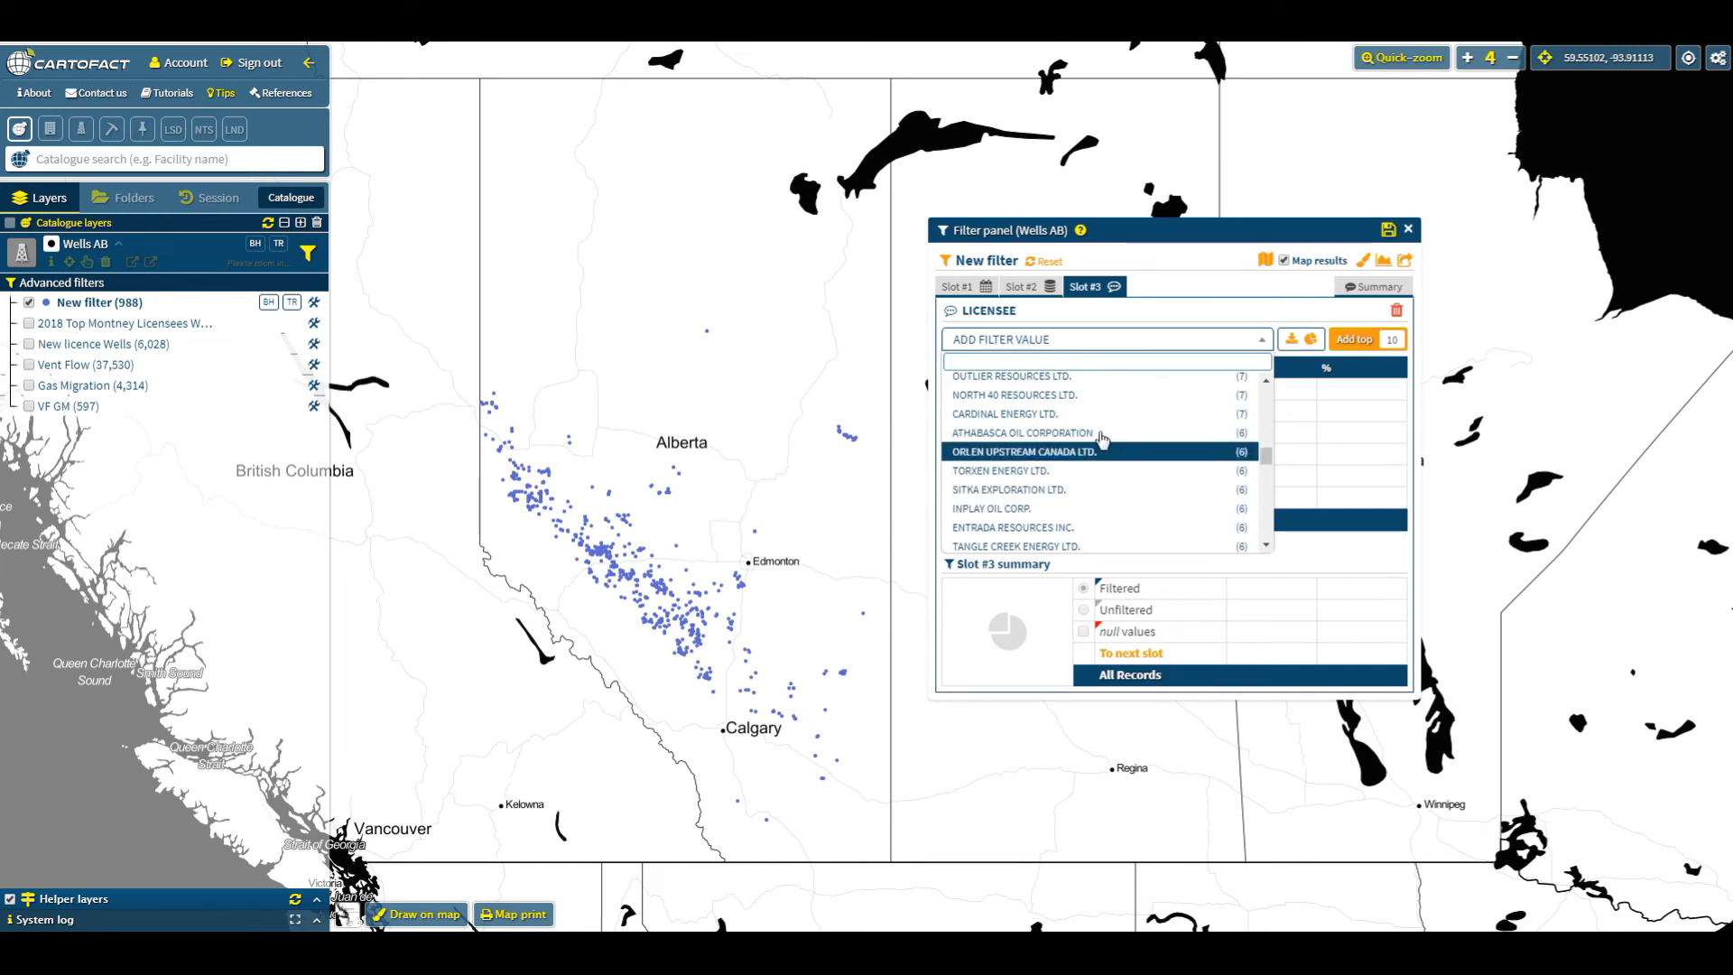
pyautogui.click(1357, 344)
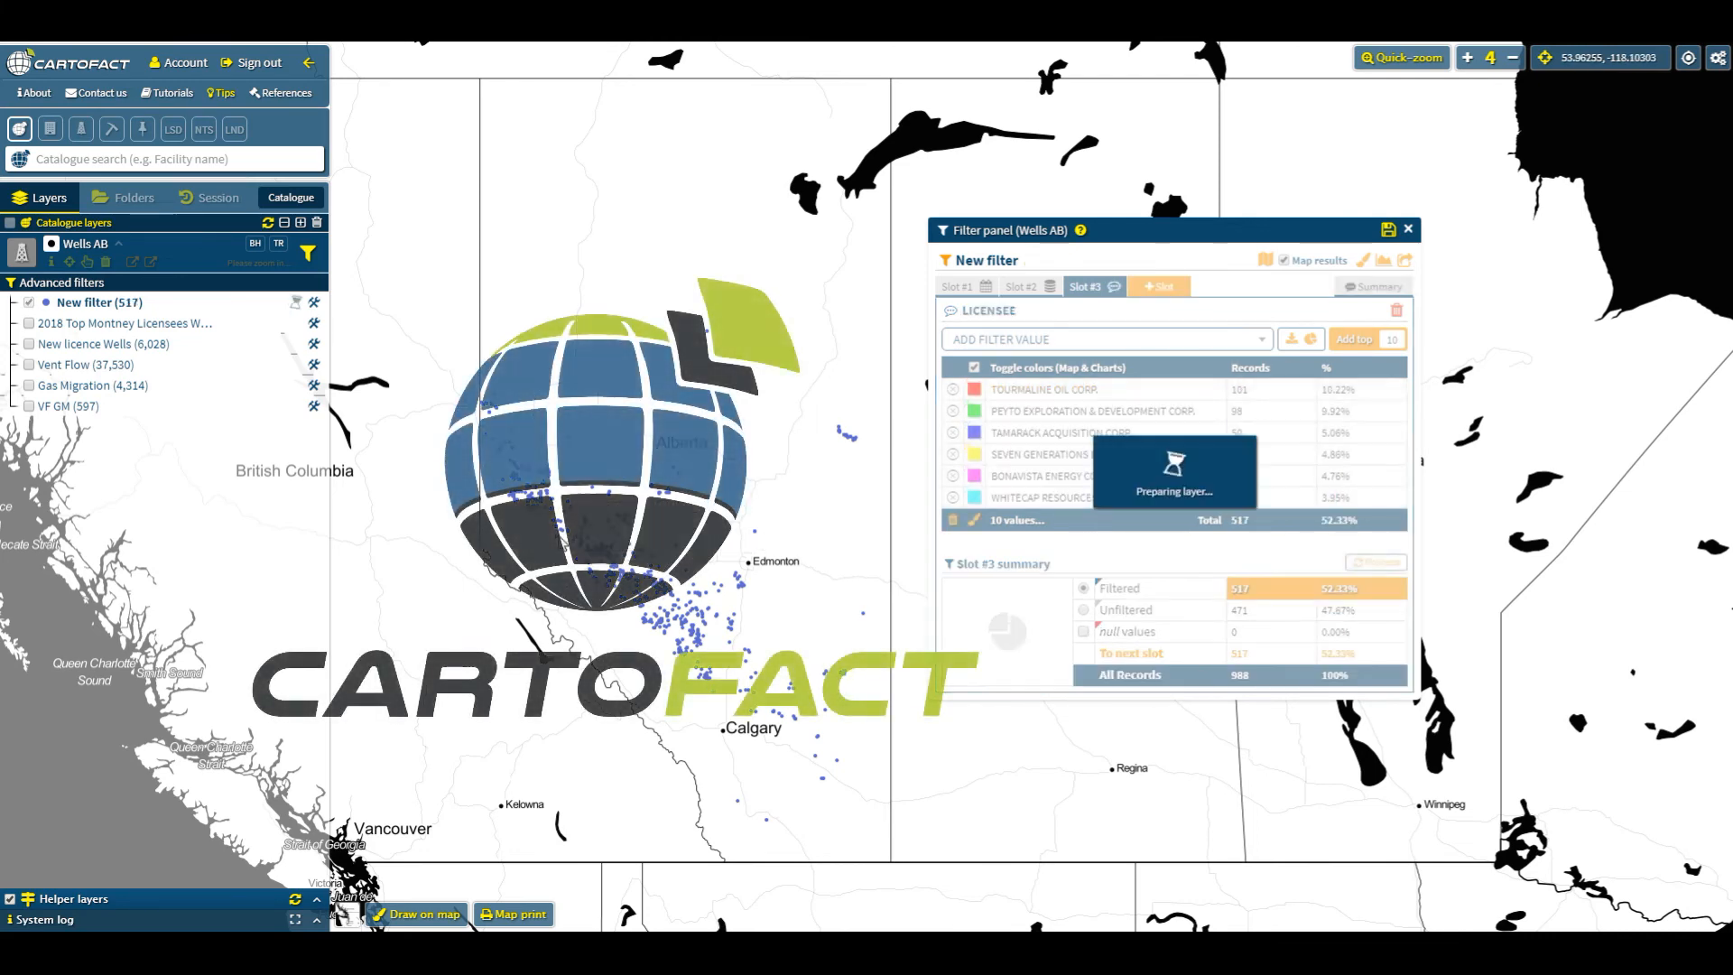
# - Open a Whitecap Resources well on the map and review its casing, well history and production details
pyautogui.moveTo(662, 584)
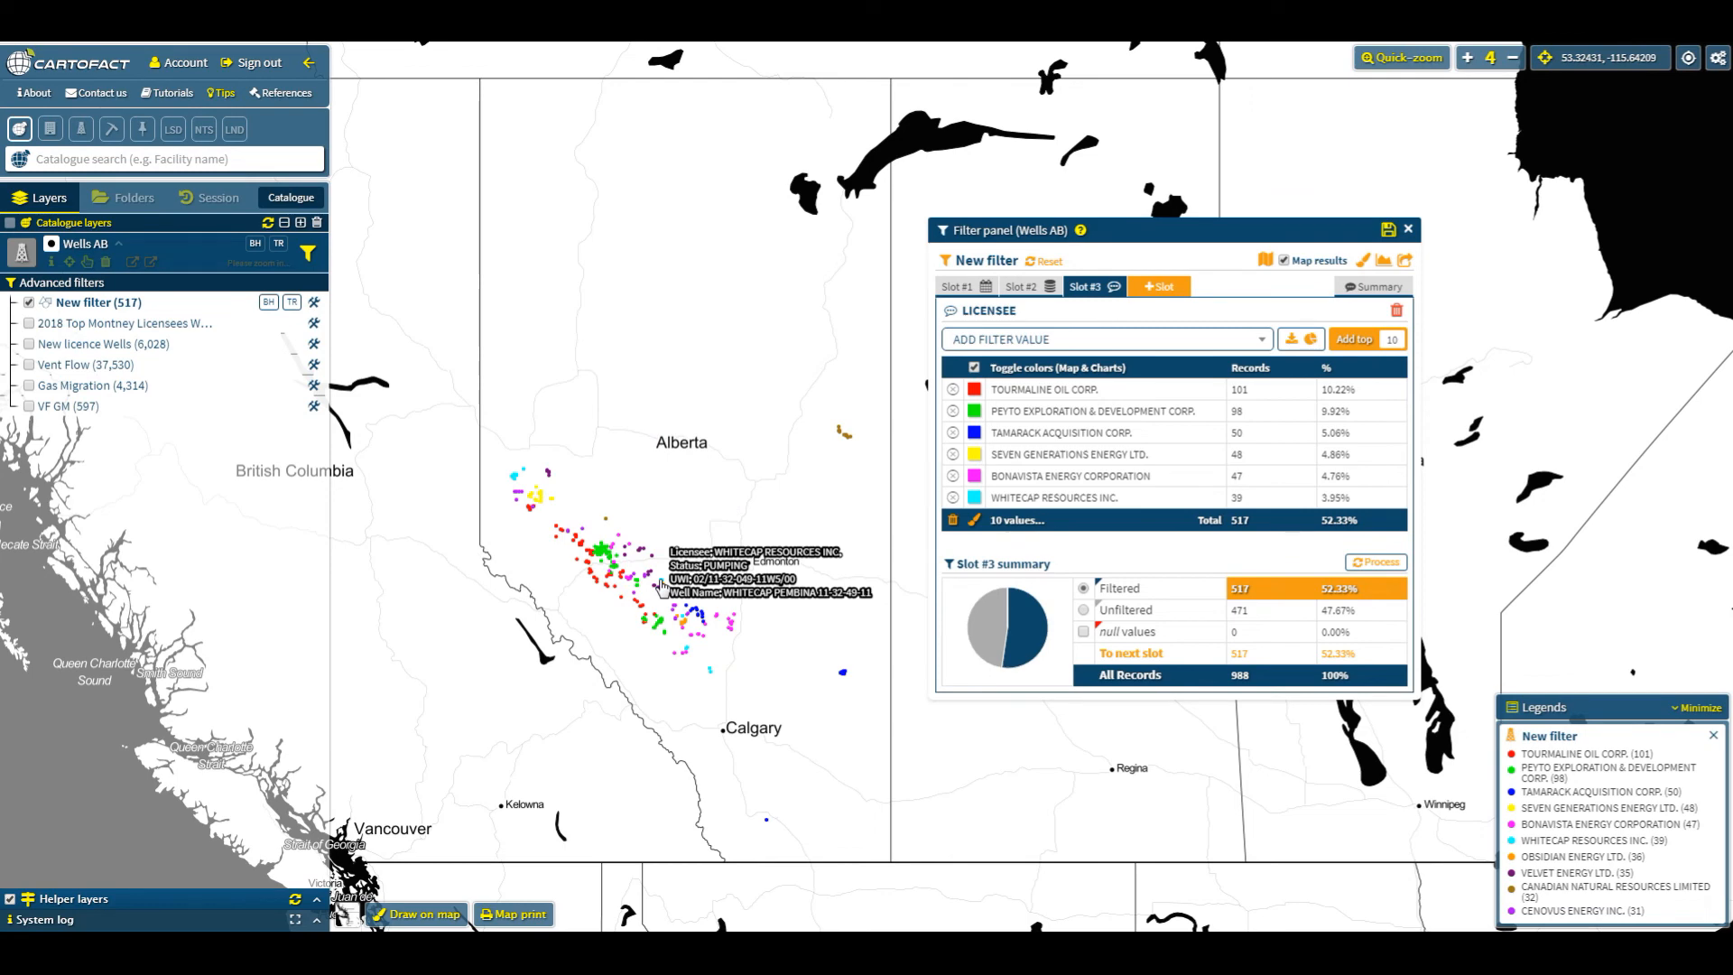
pyautogui.click(662, 584)
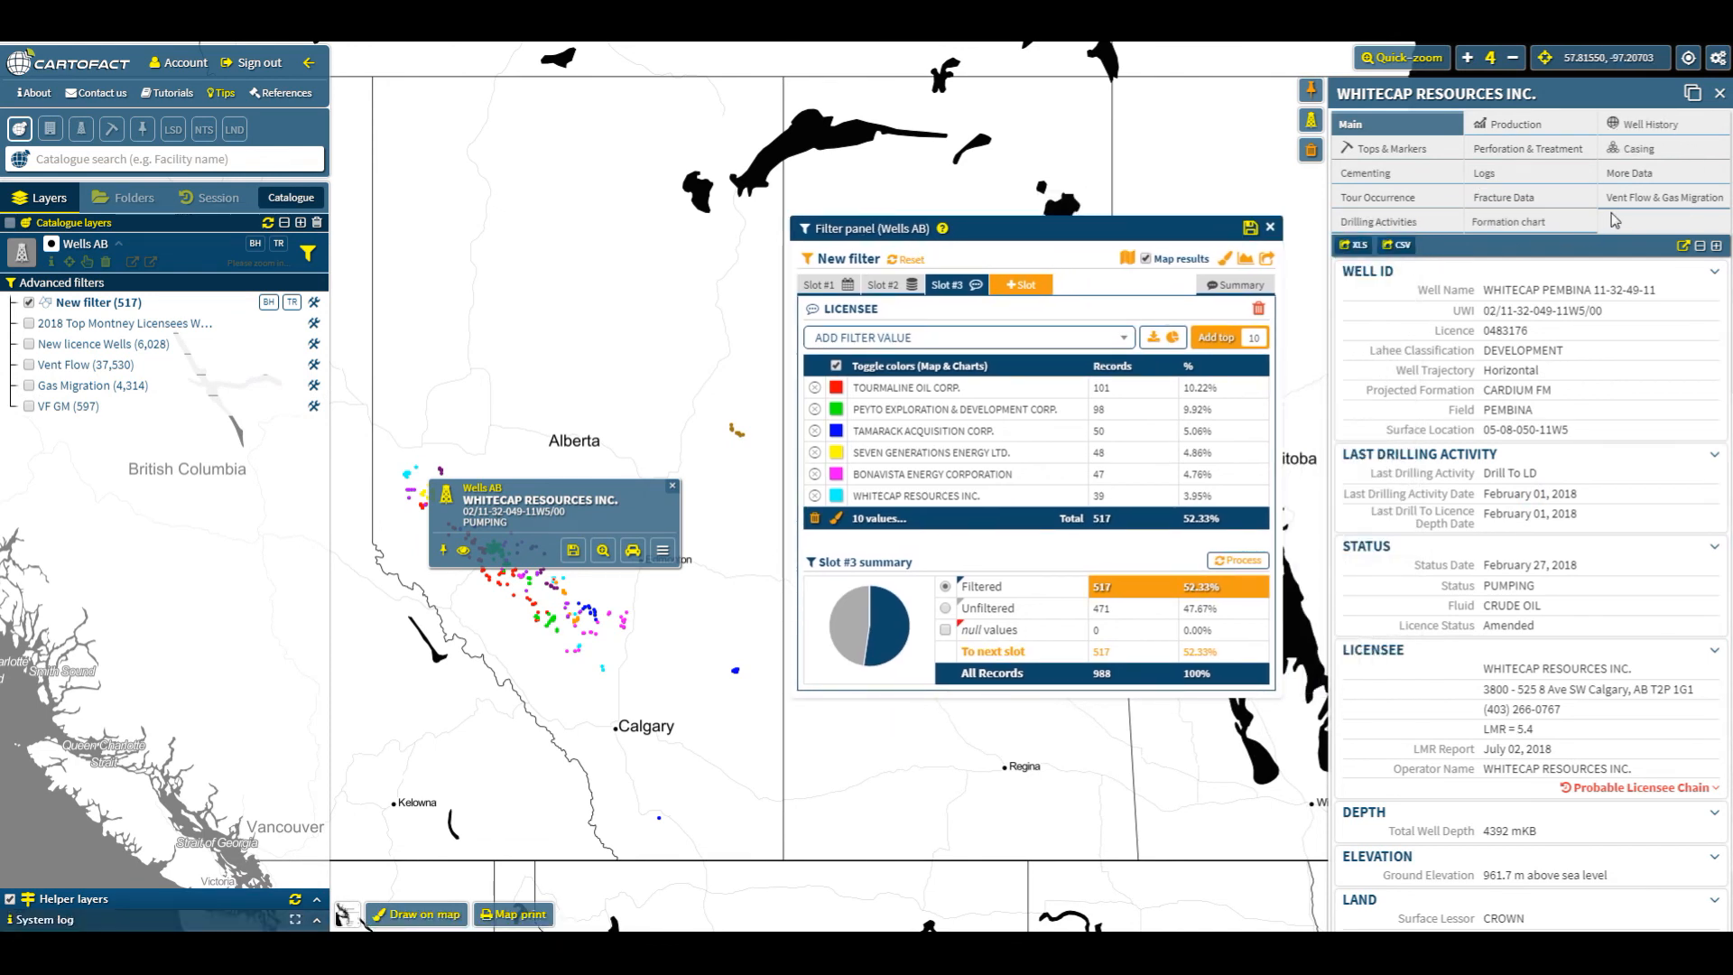
pyautogui.click(1659, 155)
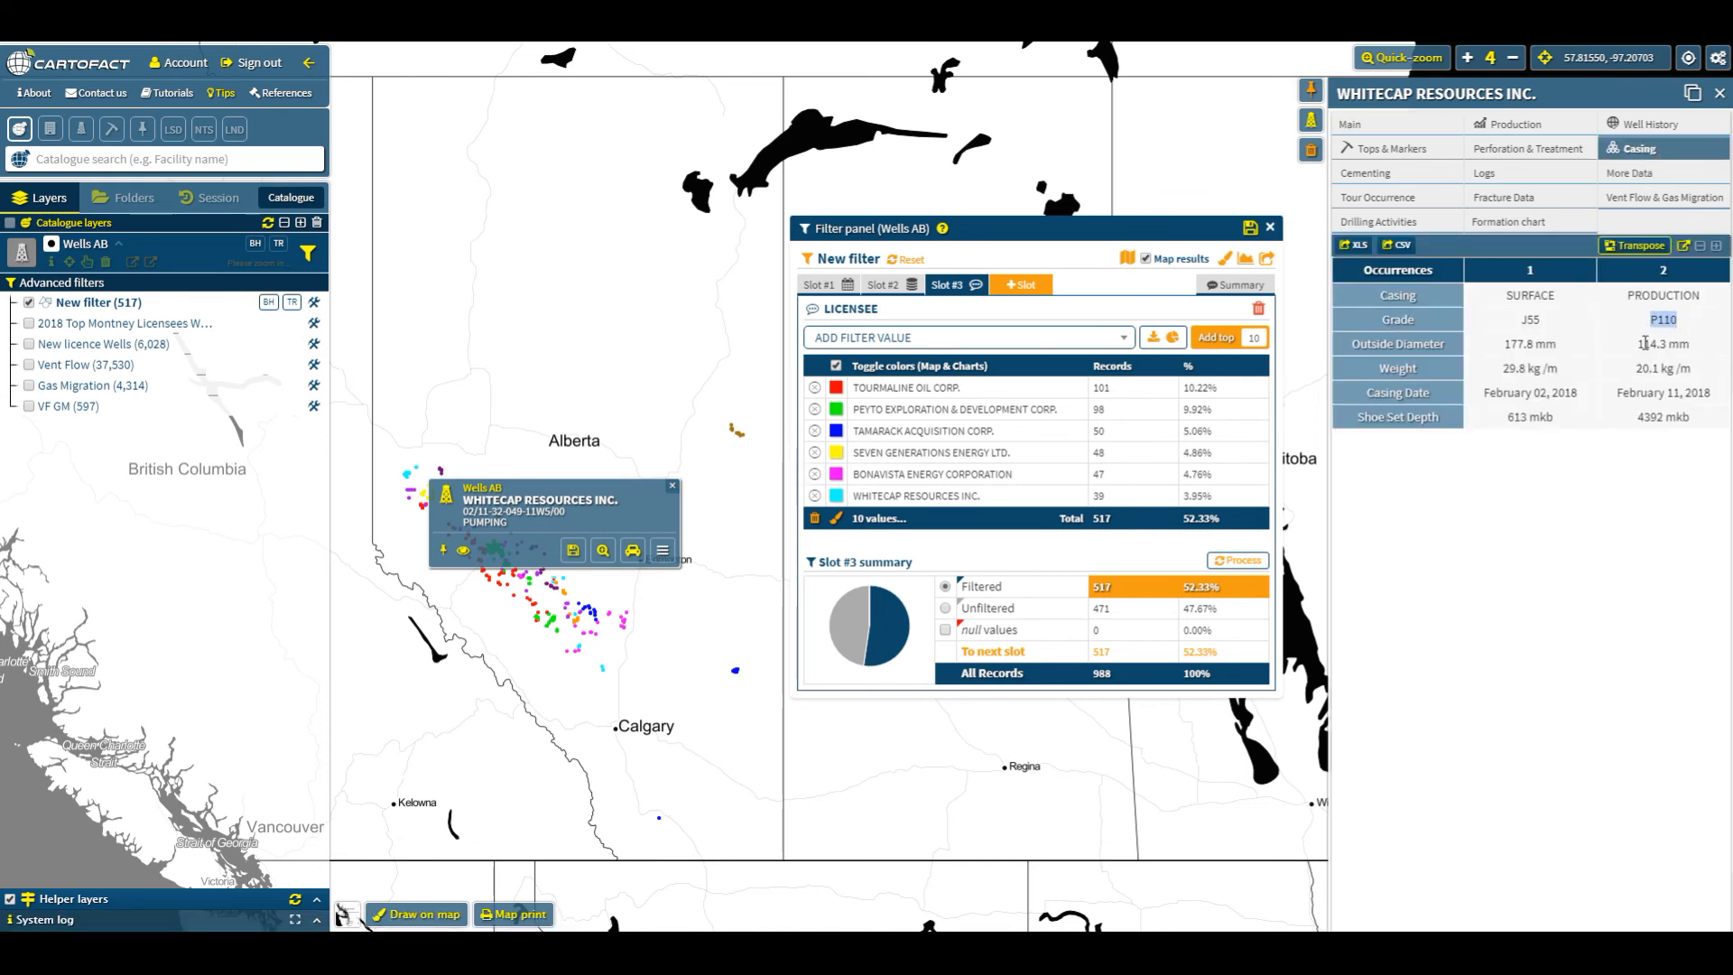
pyautogui.click(1606, 126)
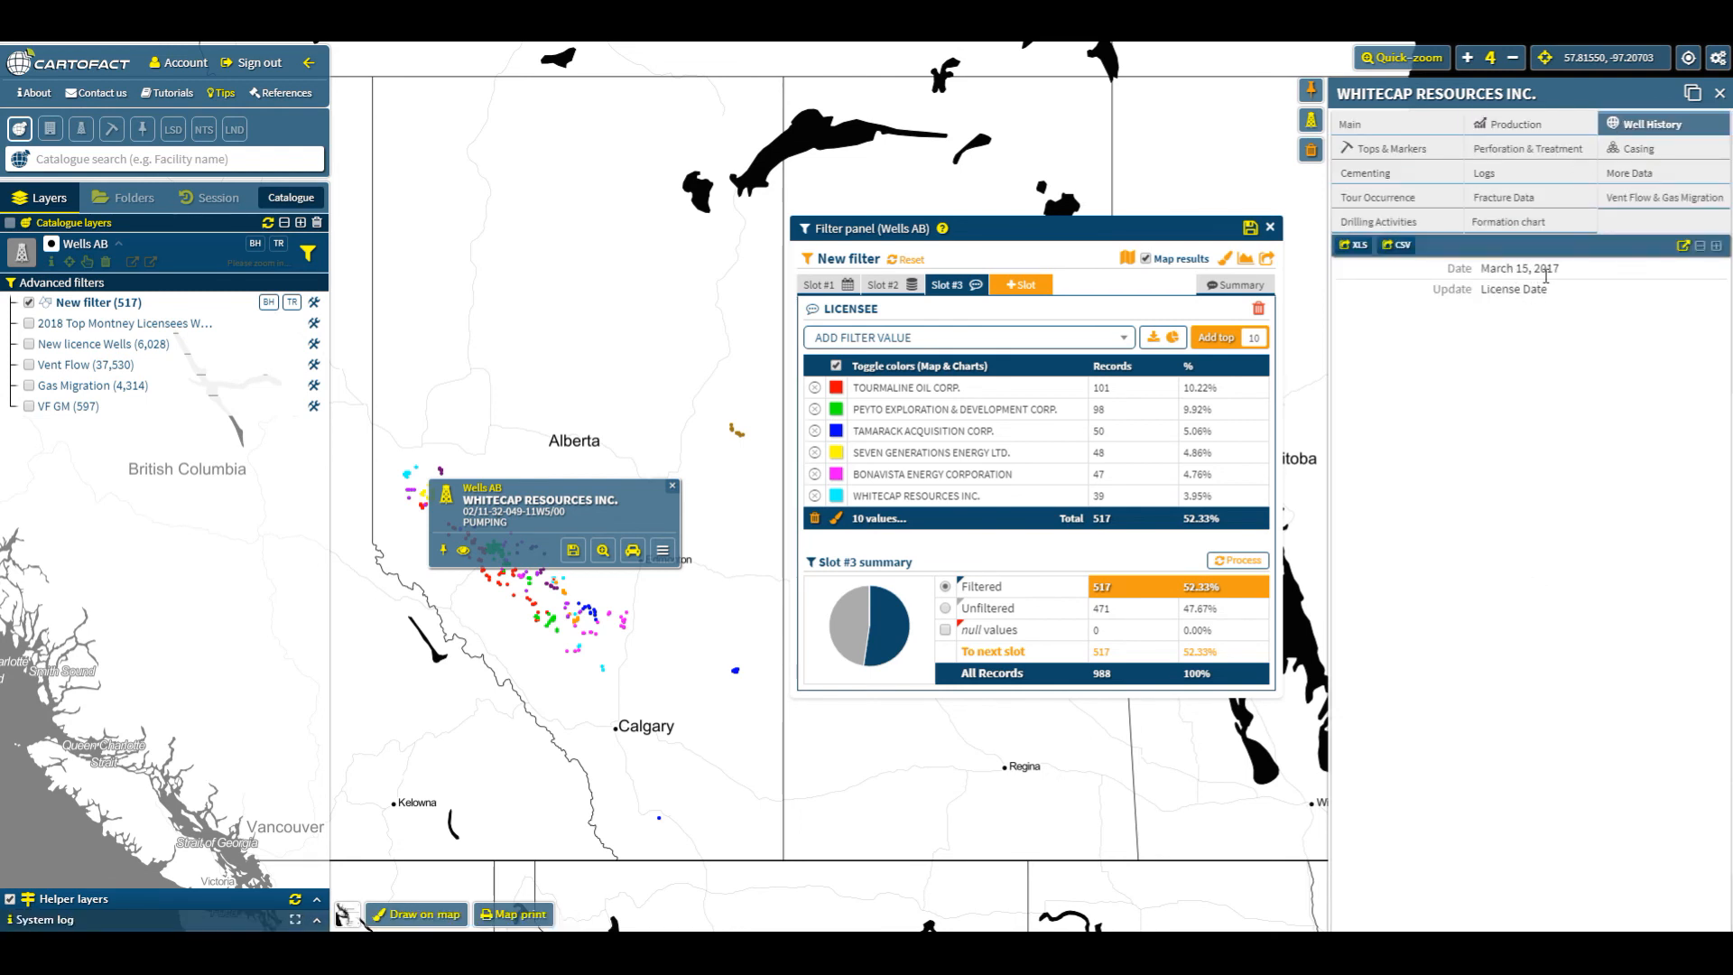
pyautogui.click(1529, 126)
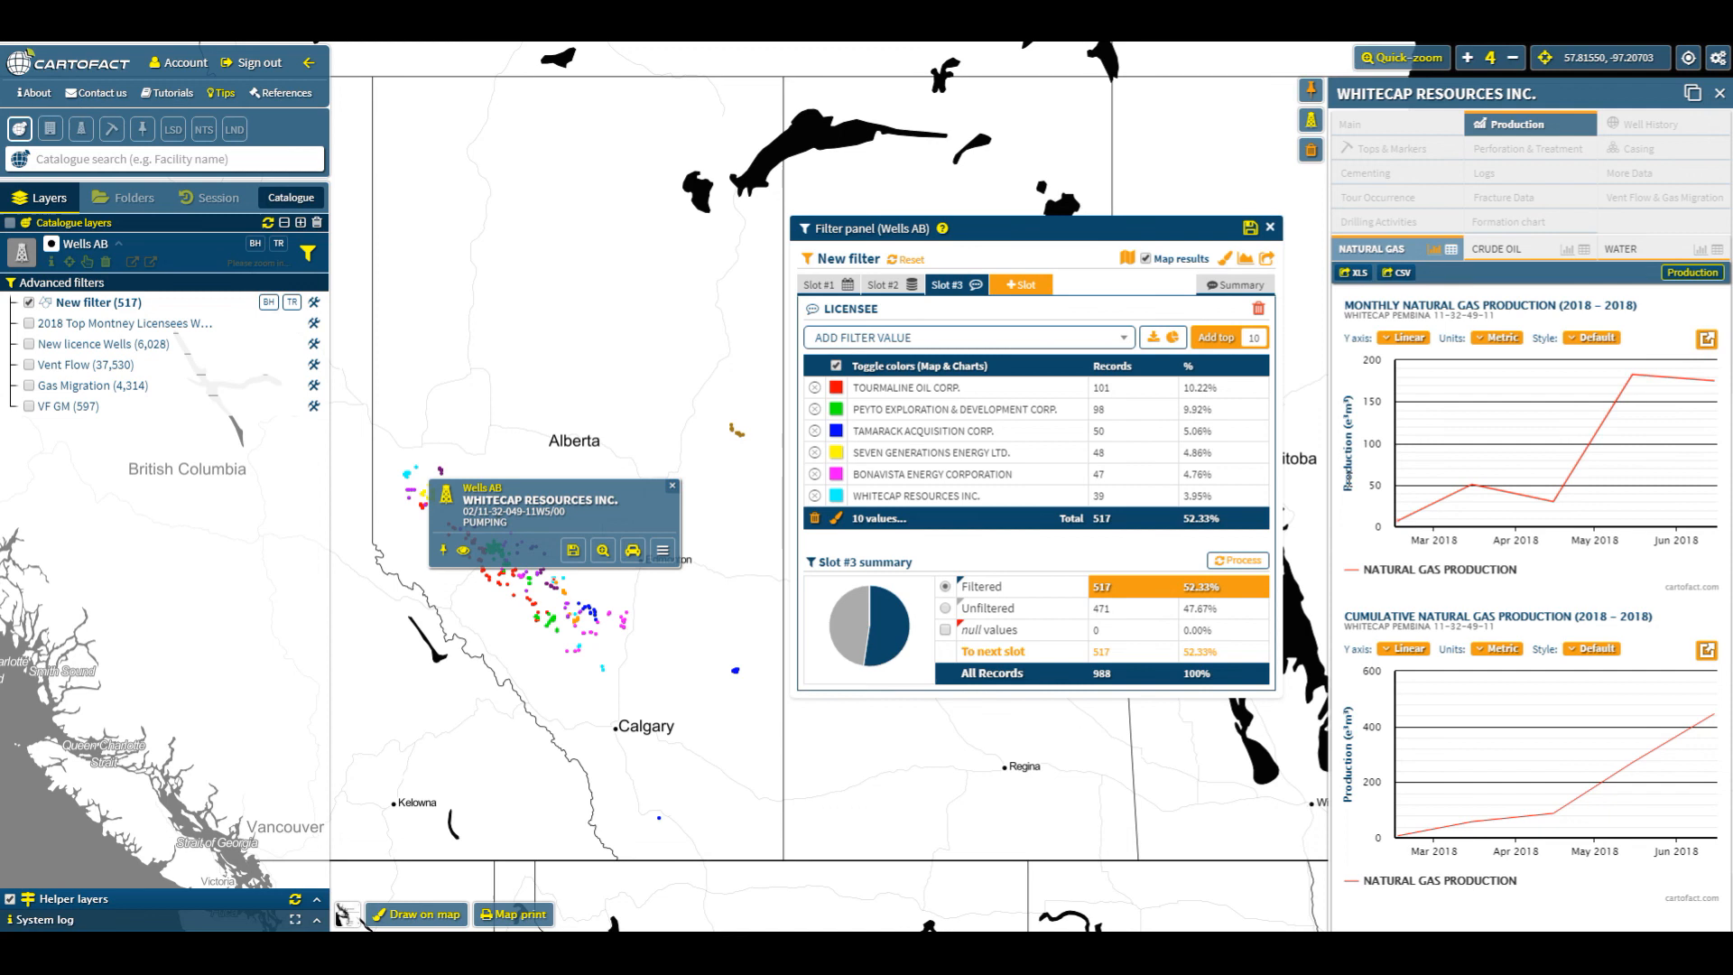
pyautogui.moveTo(1405, 506)
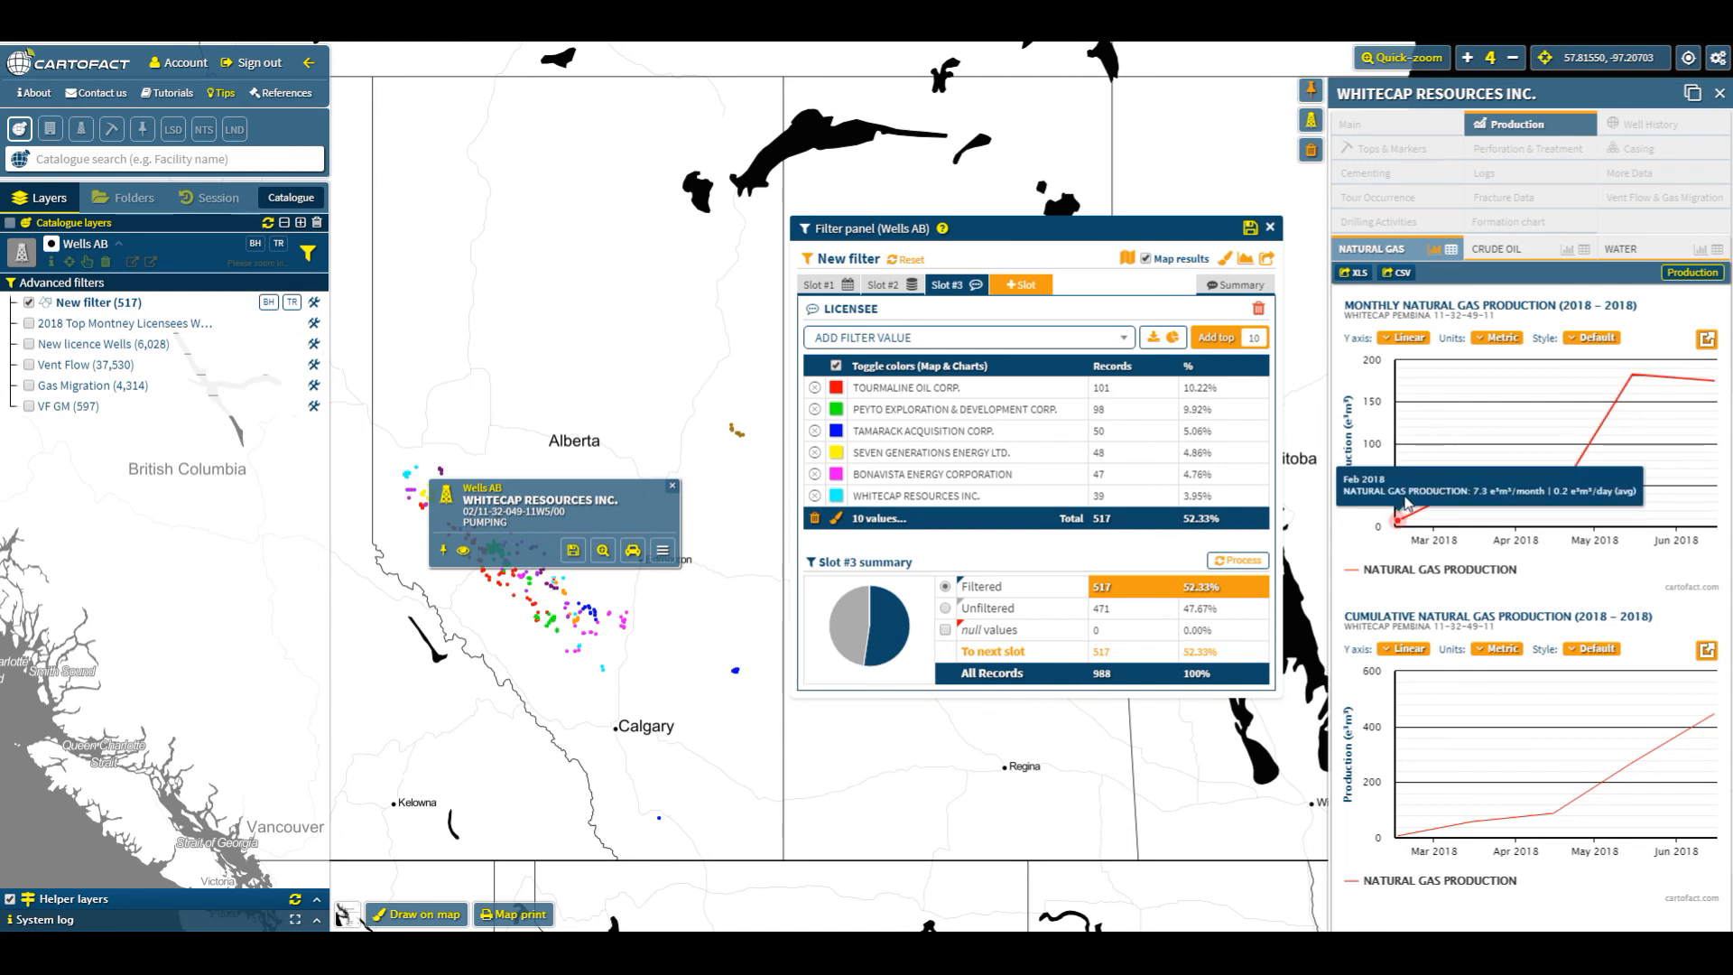
# - Close the well details and switch between Slot #2 and Slot #3 to review their filters
pyautogui.click(1413, 128)
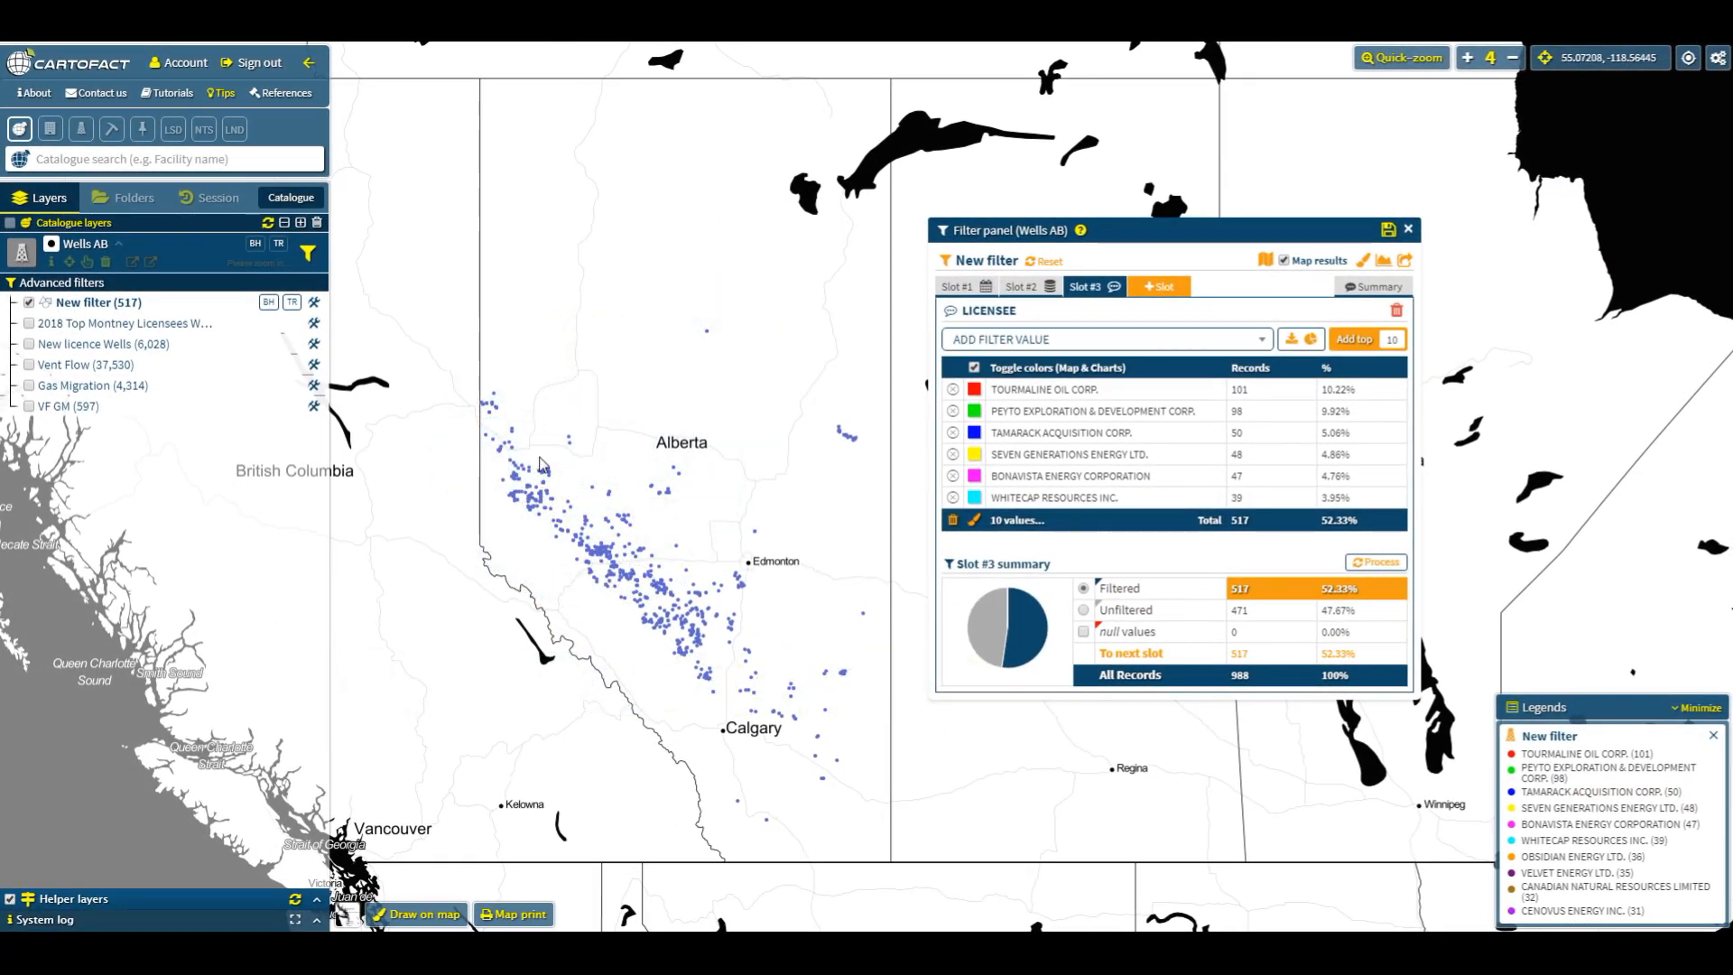
pyautogui.click(1034, 287)
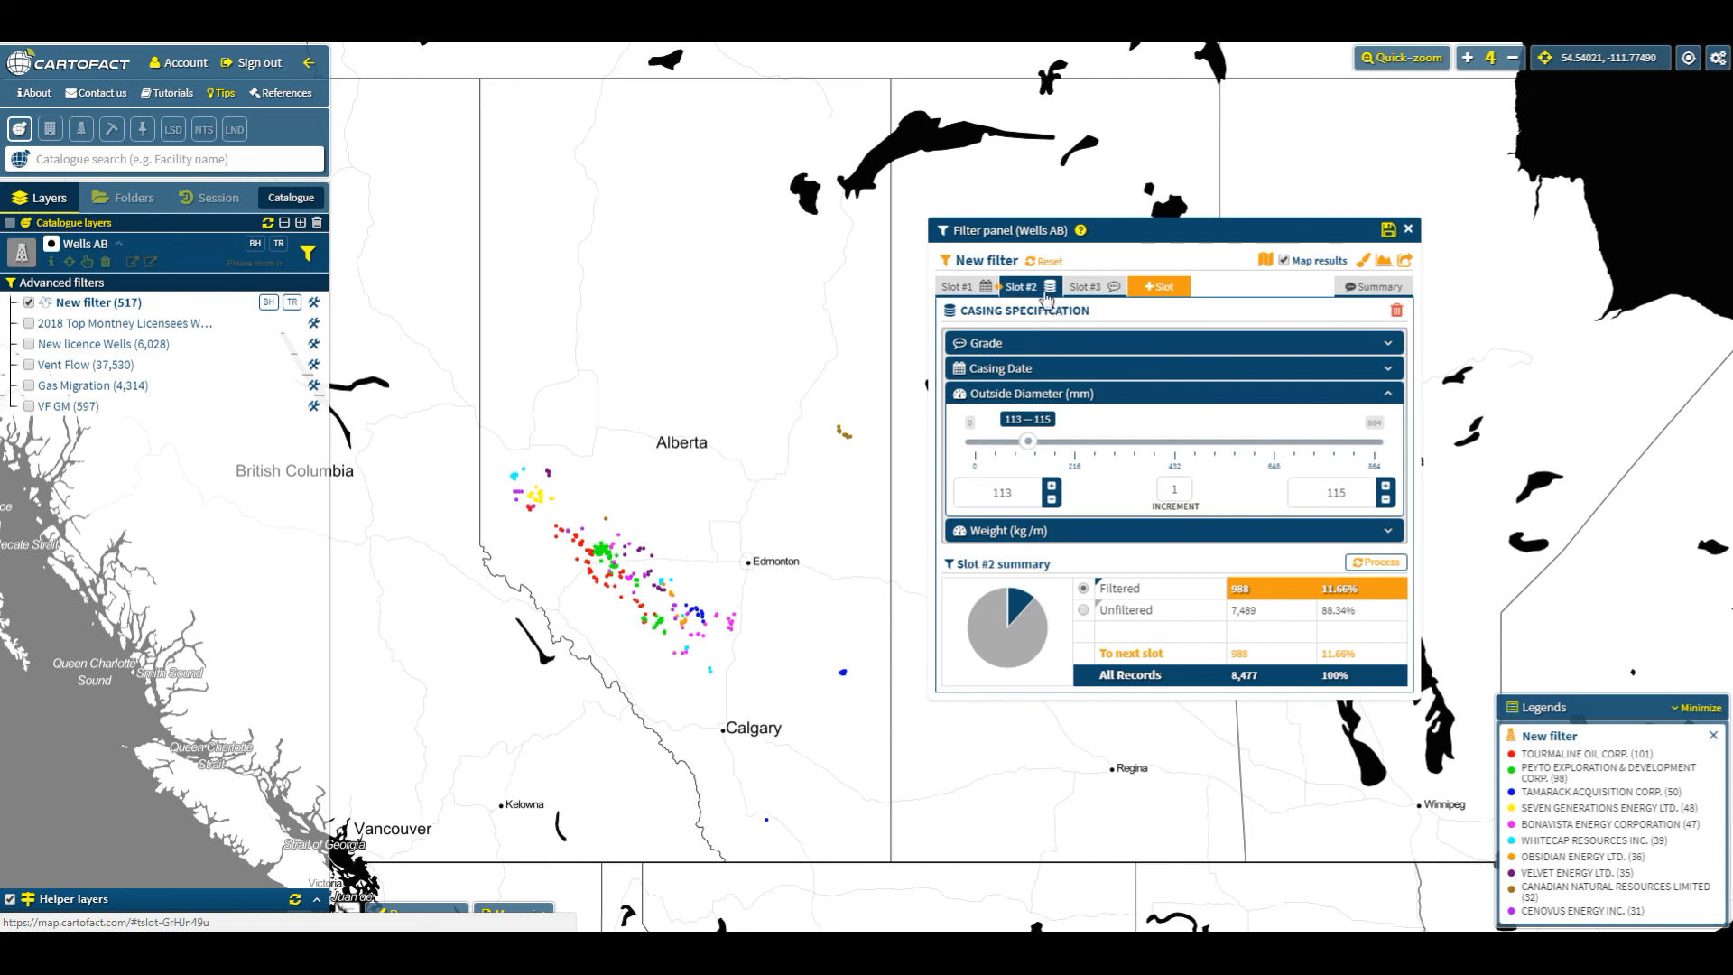
pyautogui.click(1086, 288)
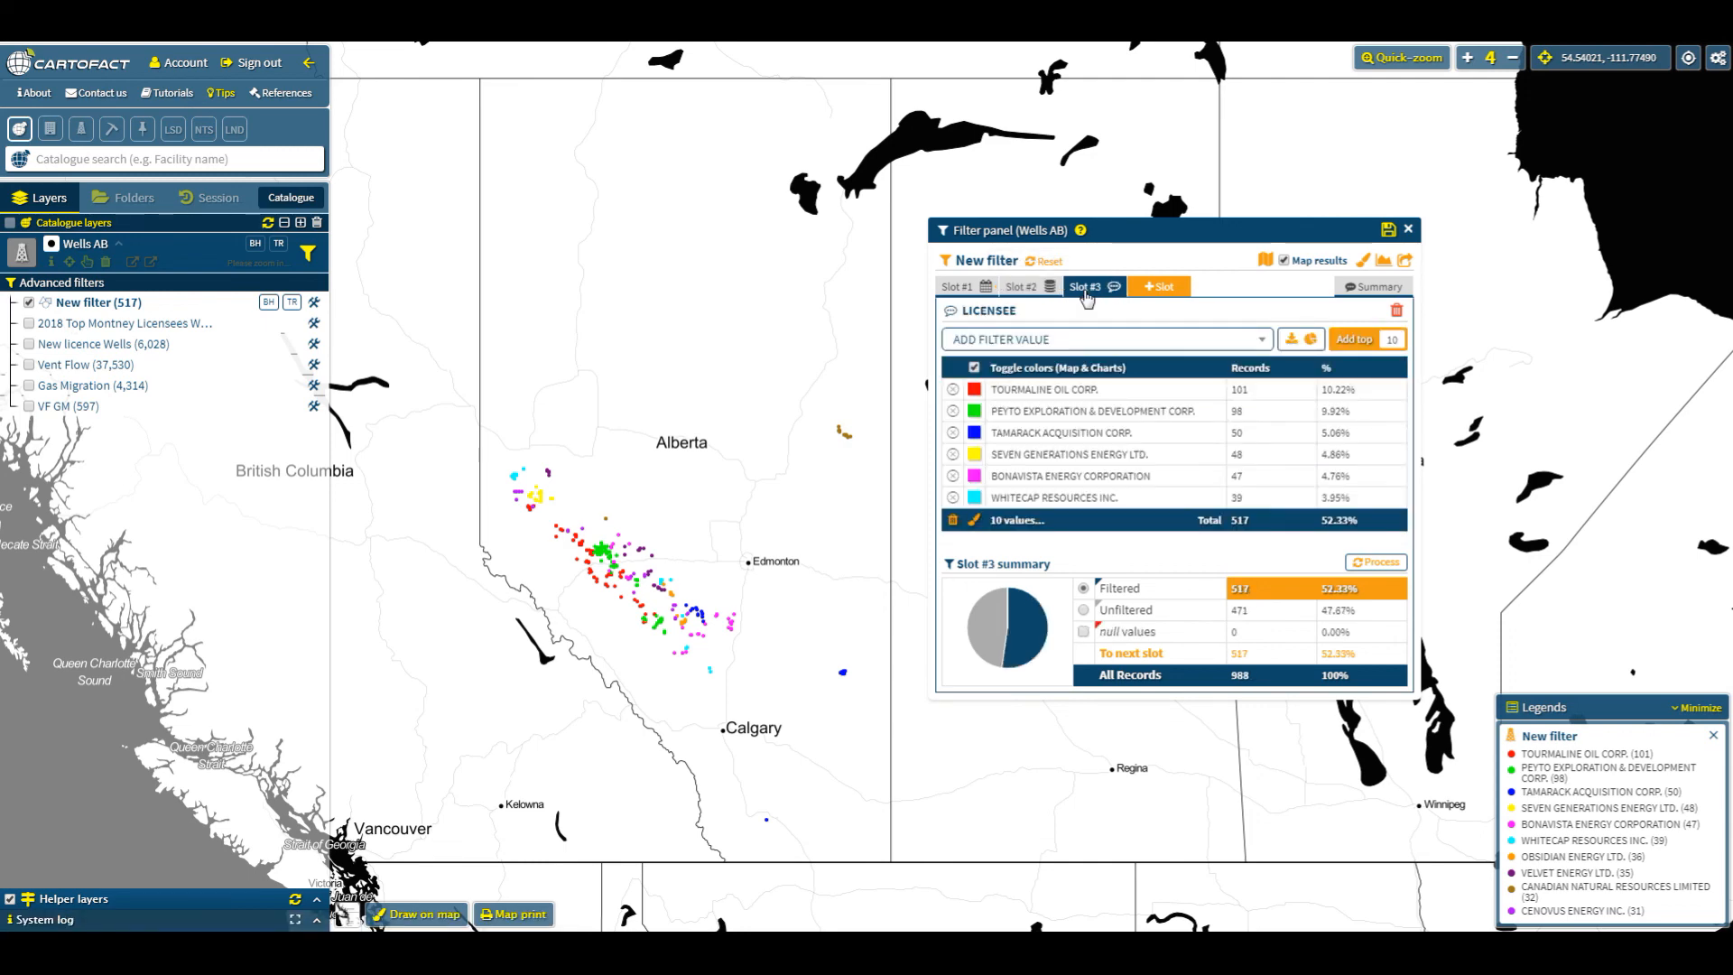